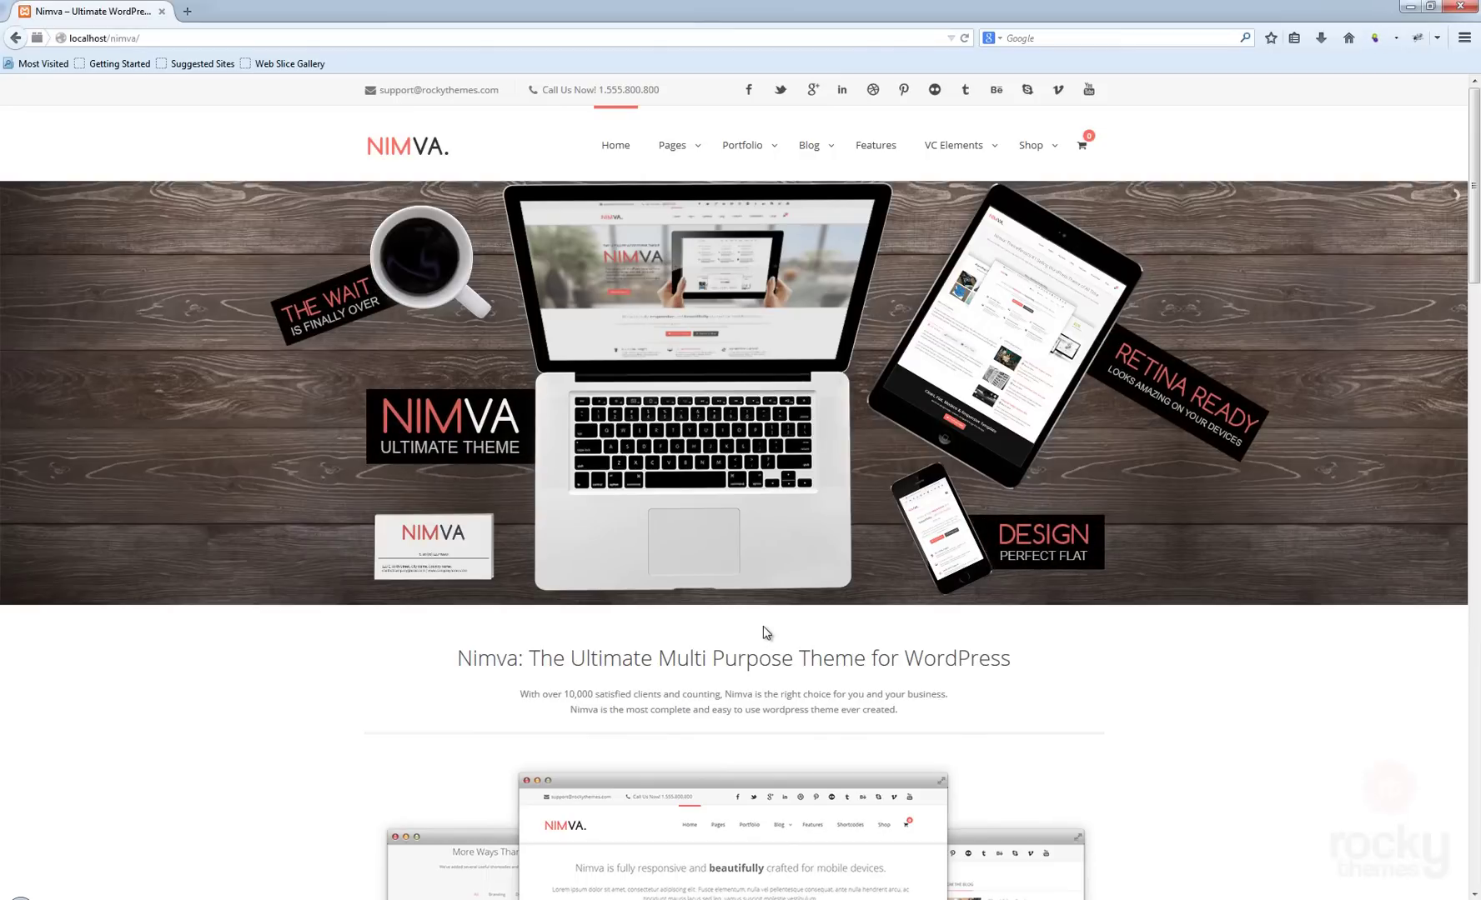
Open the wp-admin page of the local nimva site
click(191, 40)
click(200, 38)
text(wp-admin)
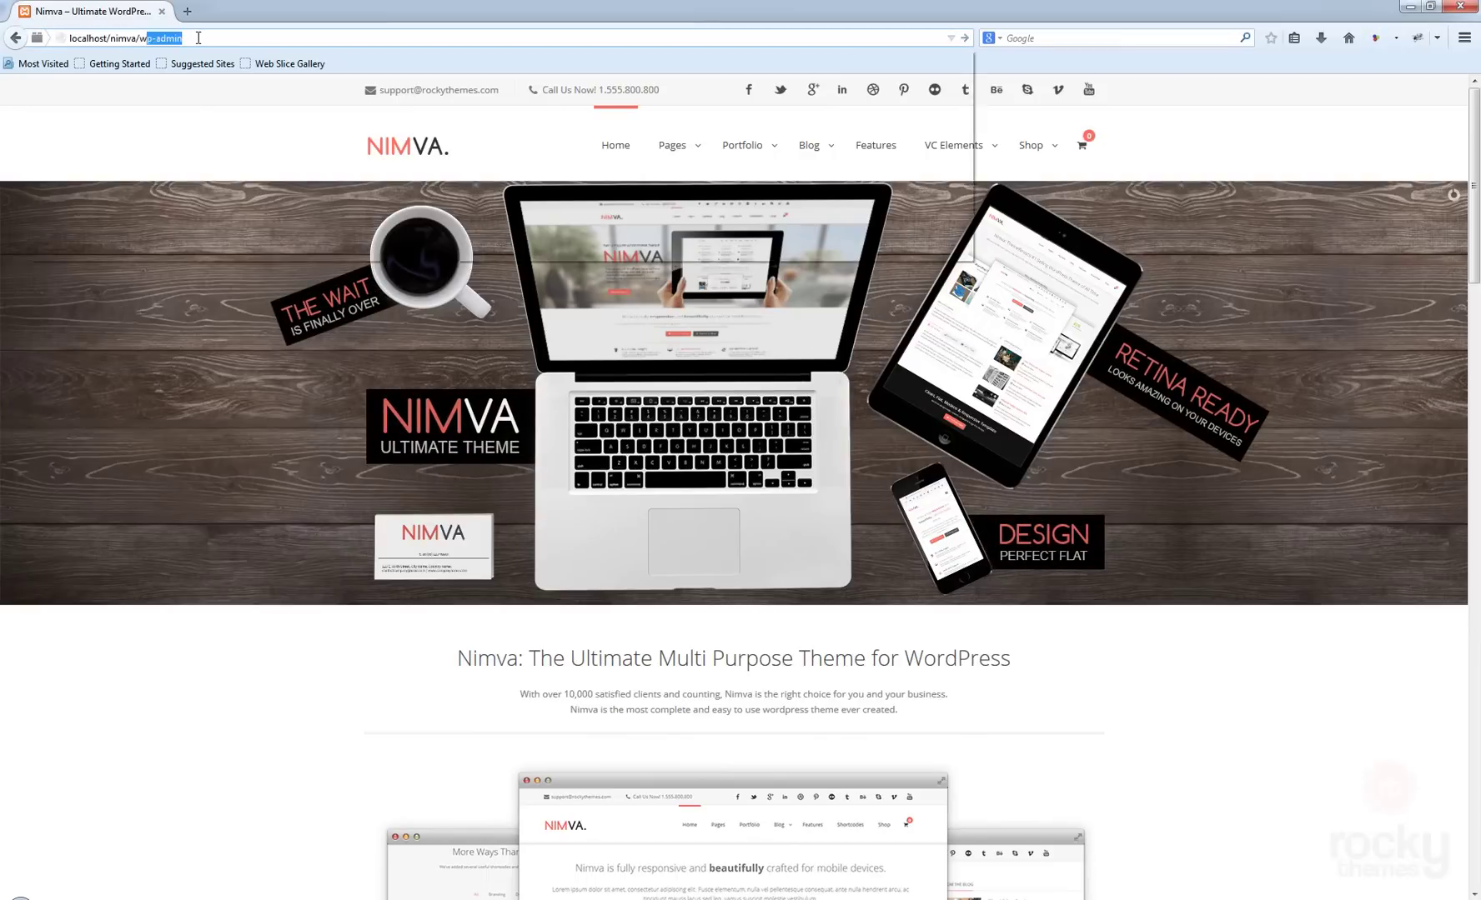
key(Return)
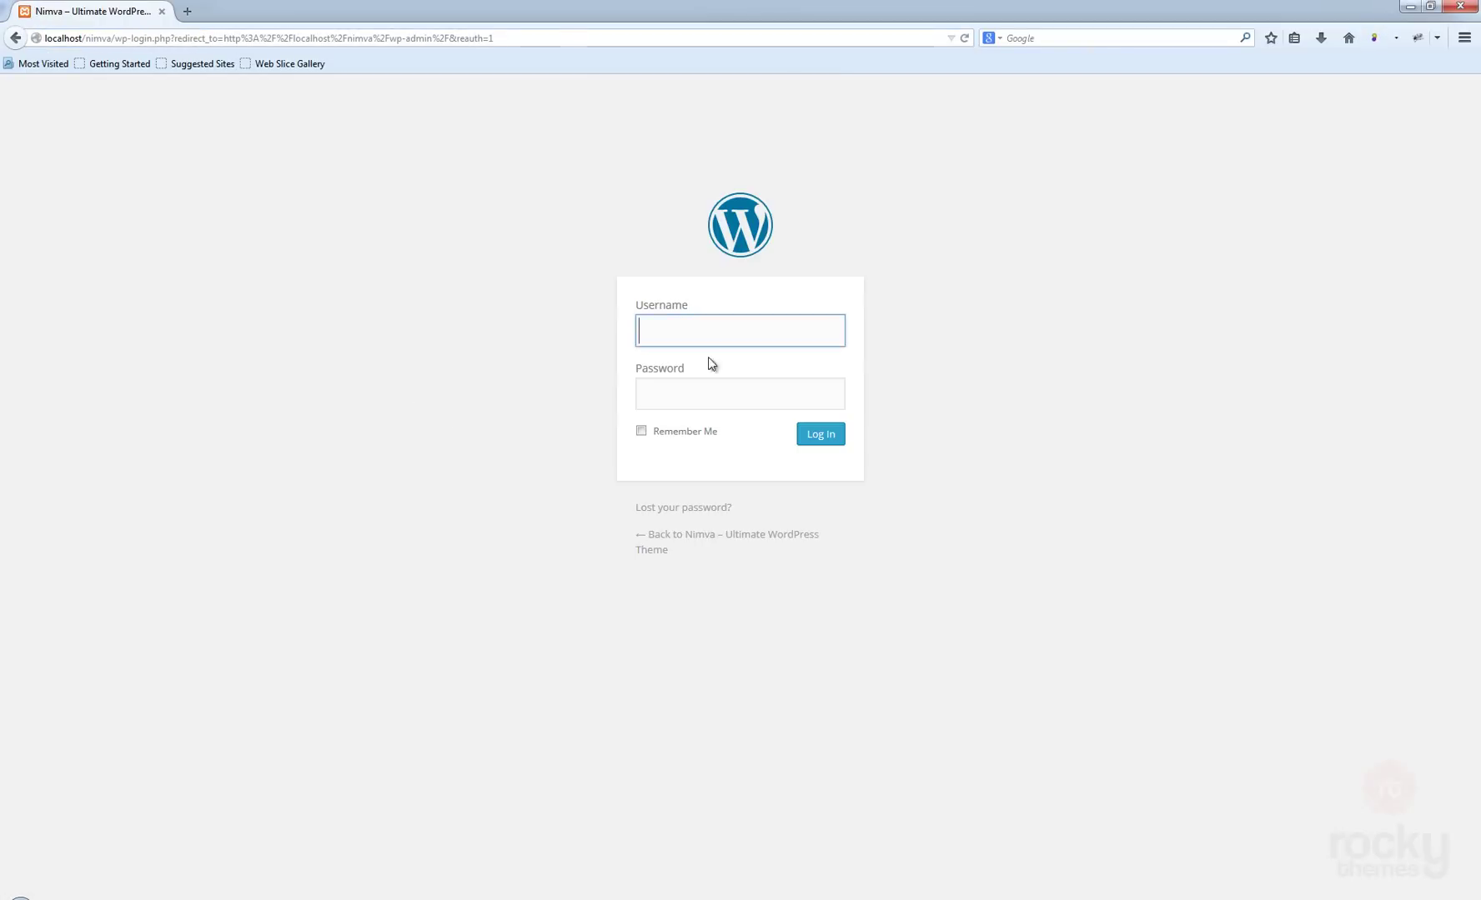
Log in to the WordPress admin with the account username and password
click(707, 338)
click(717, 352)
click(835, 436)
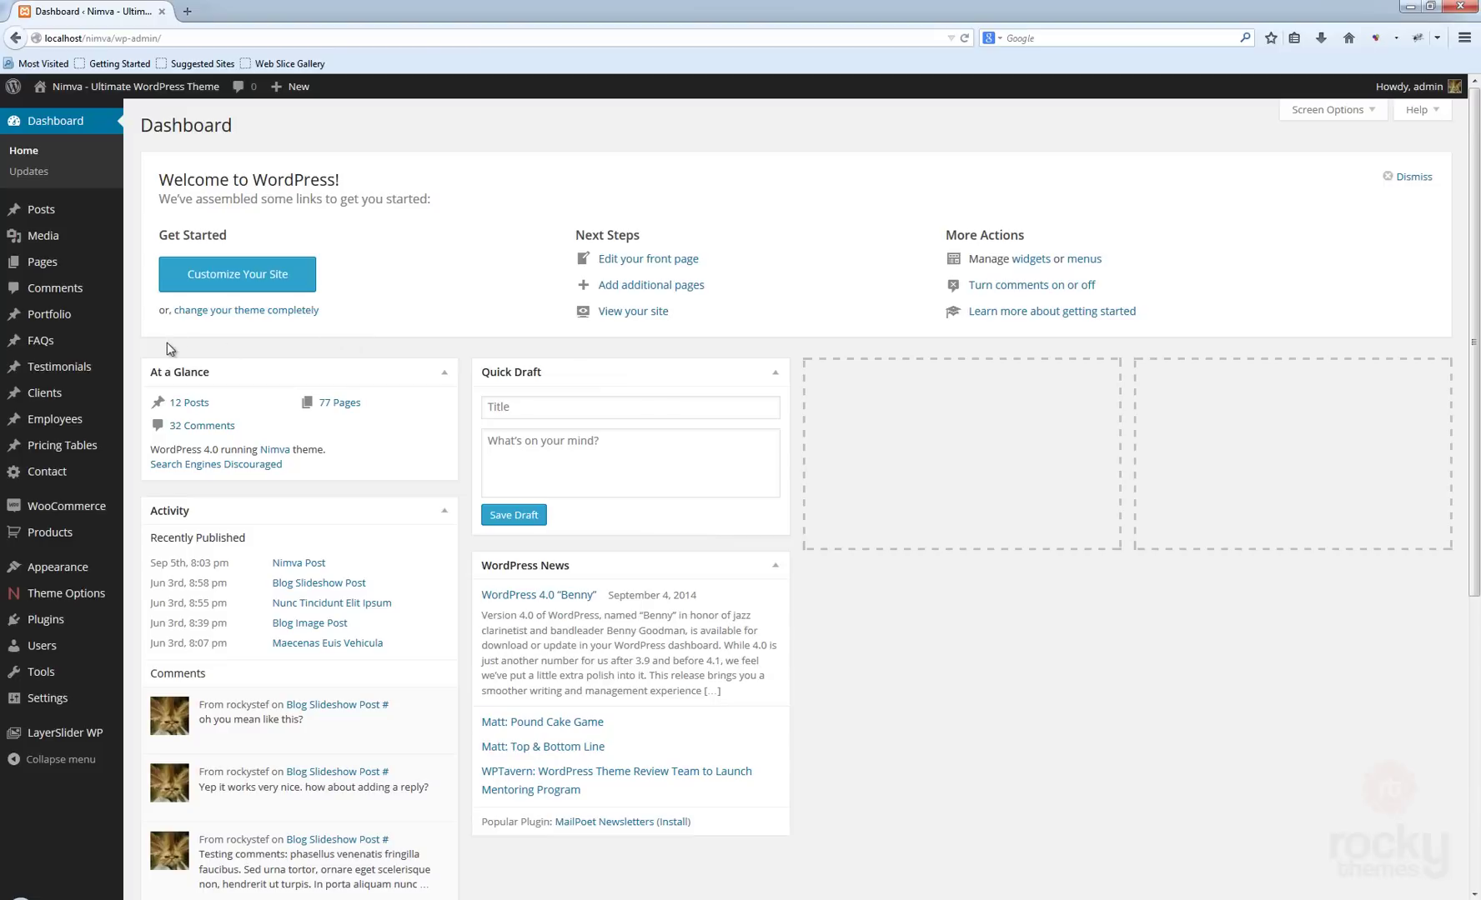
Create a new portfolio post titled "Nimva Portfolio" and paste the copied lorem ipsum paragraphs as its content
mouse_move(121, 324)
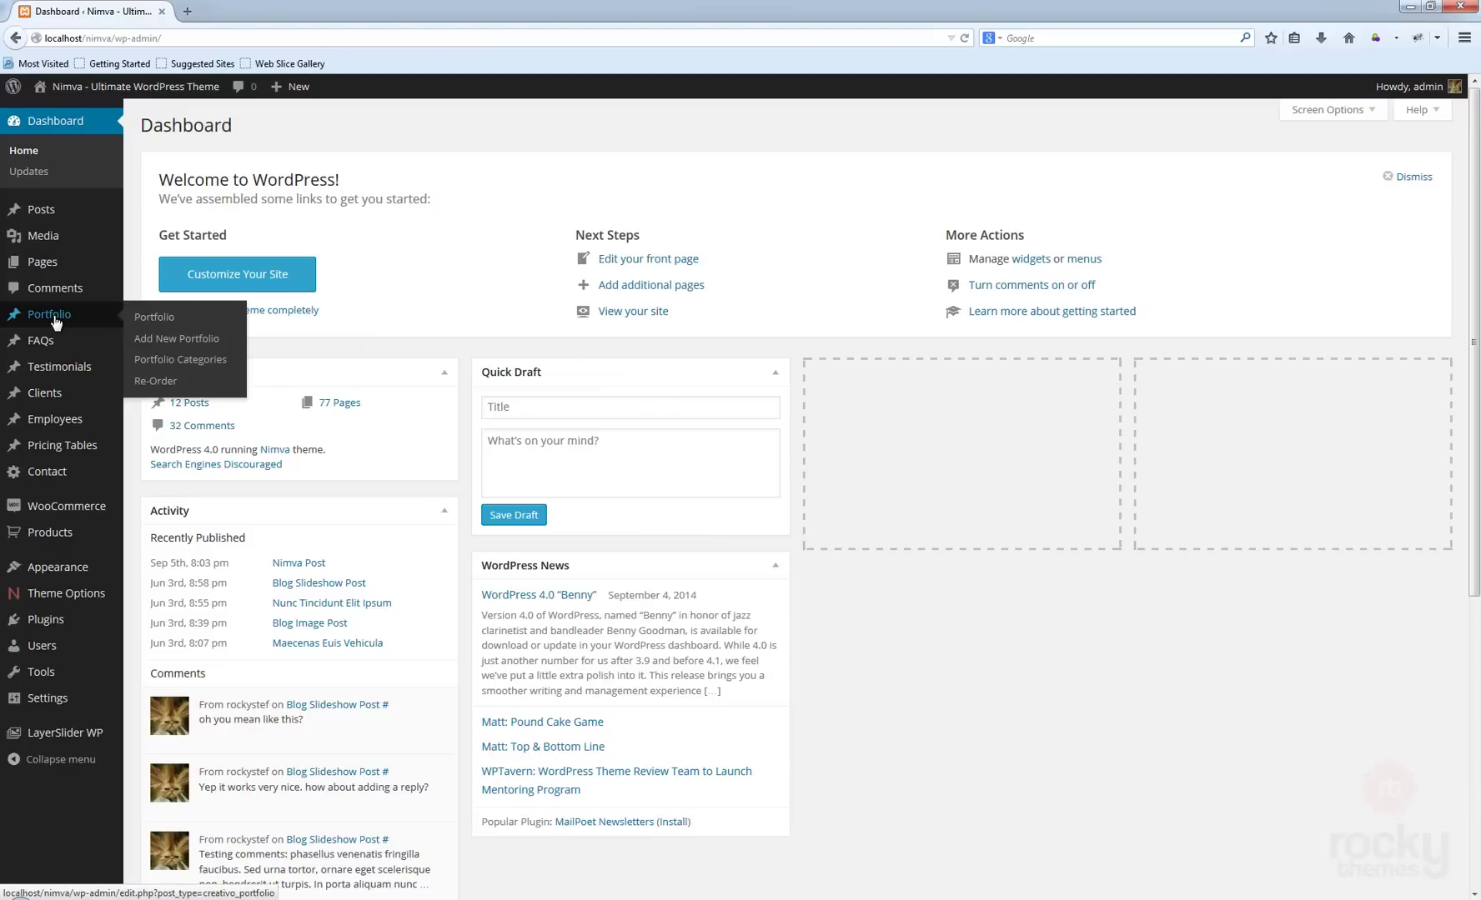
click(191, 346)
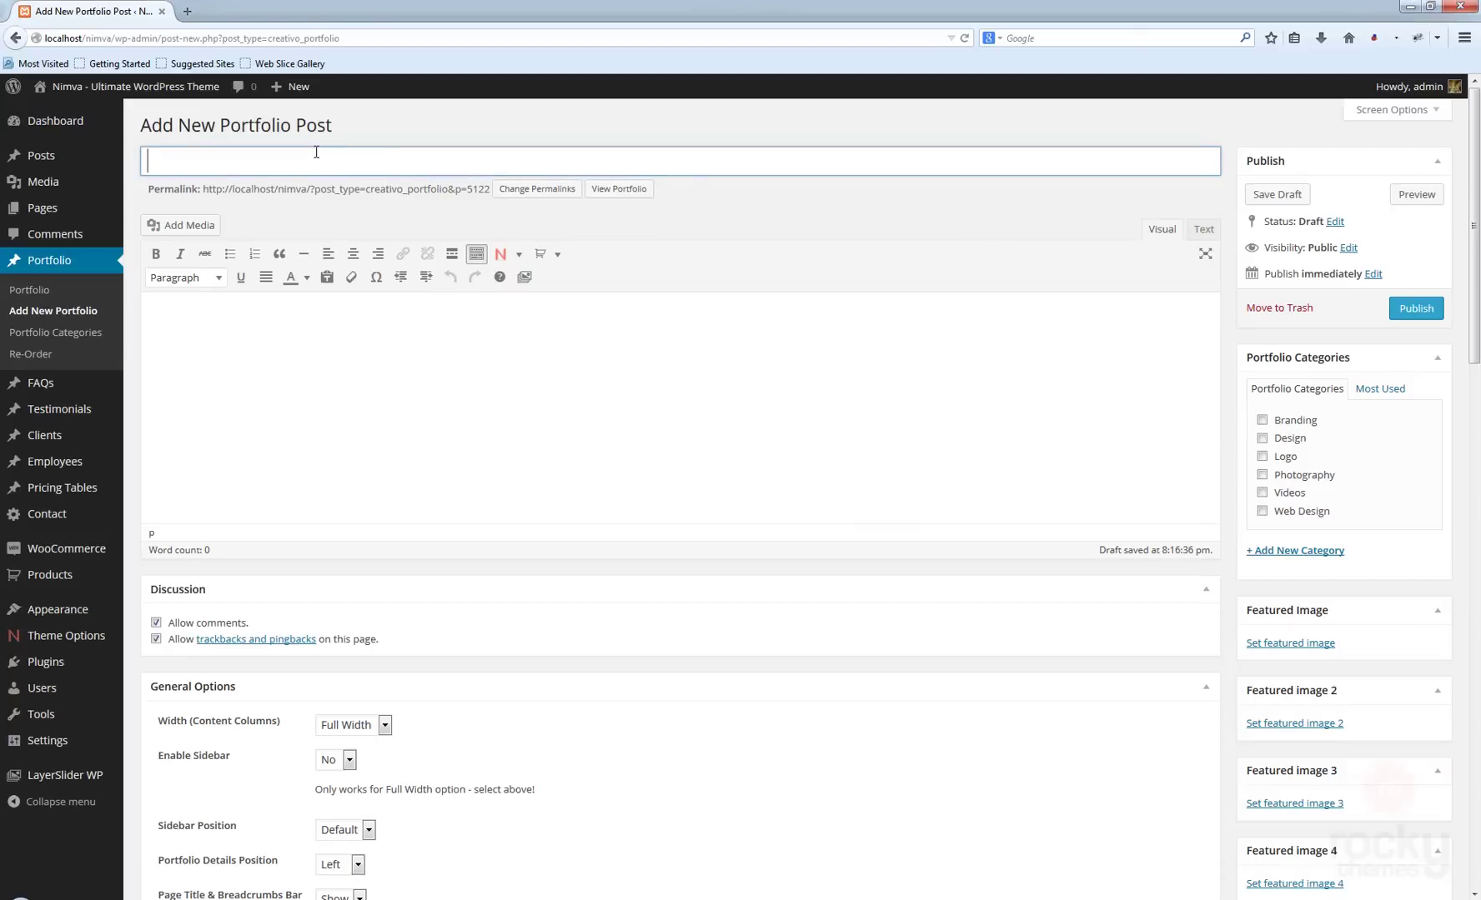
text(Nimva Portfolio)
click(323, 373)
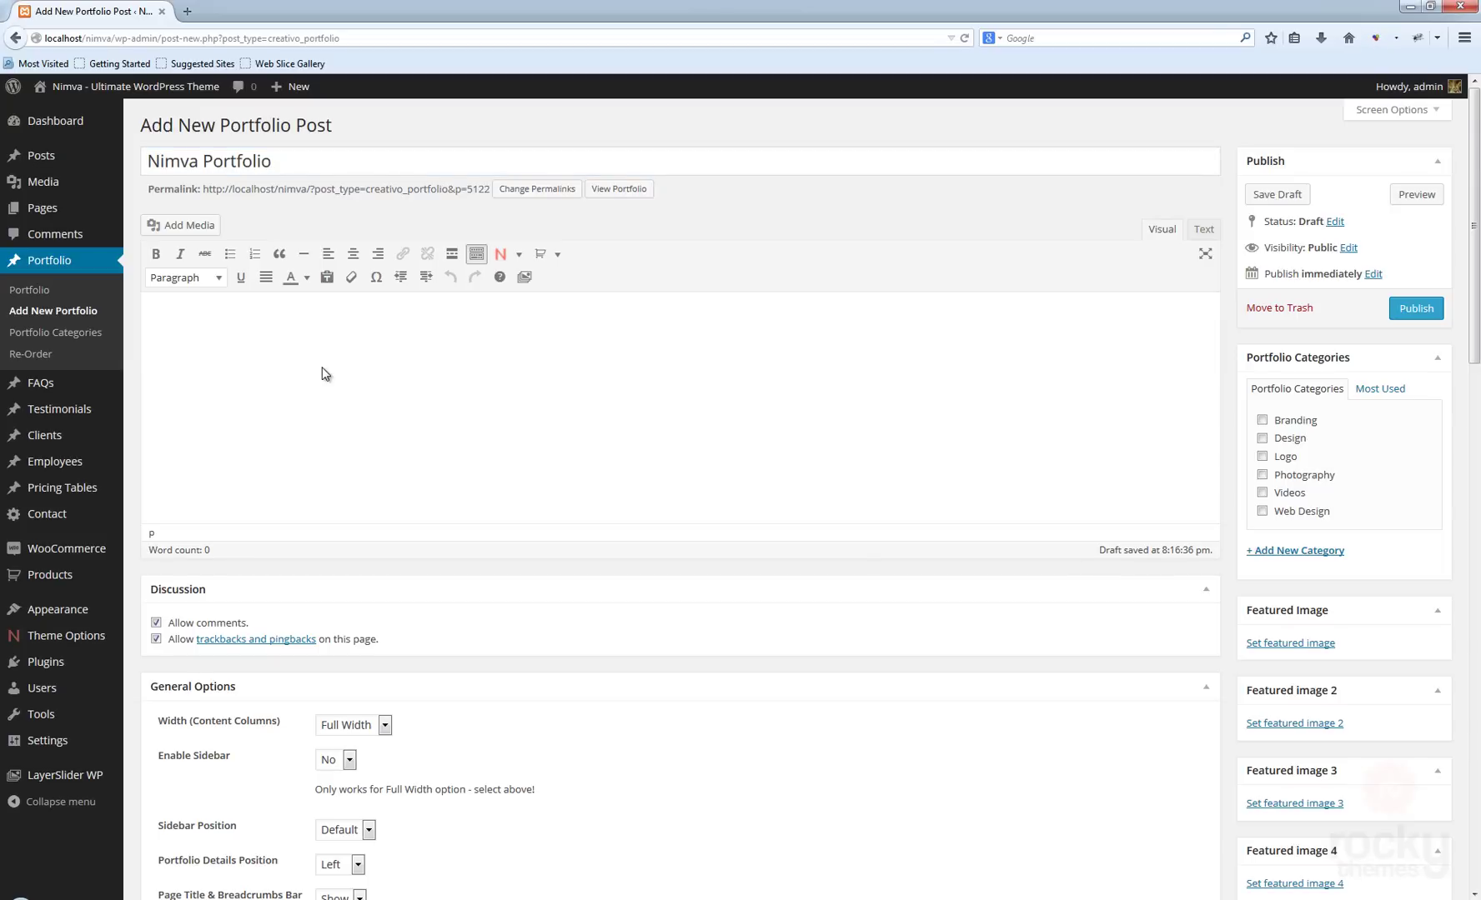
key(ctrl+v)
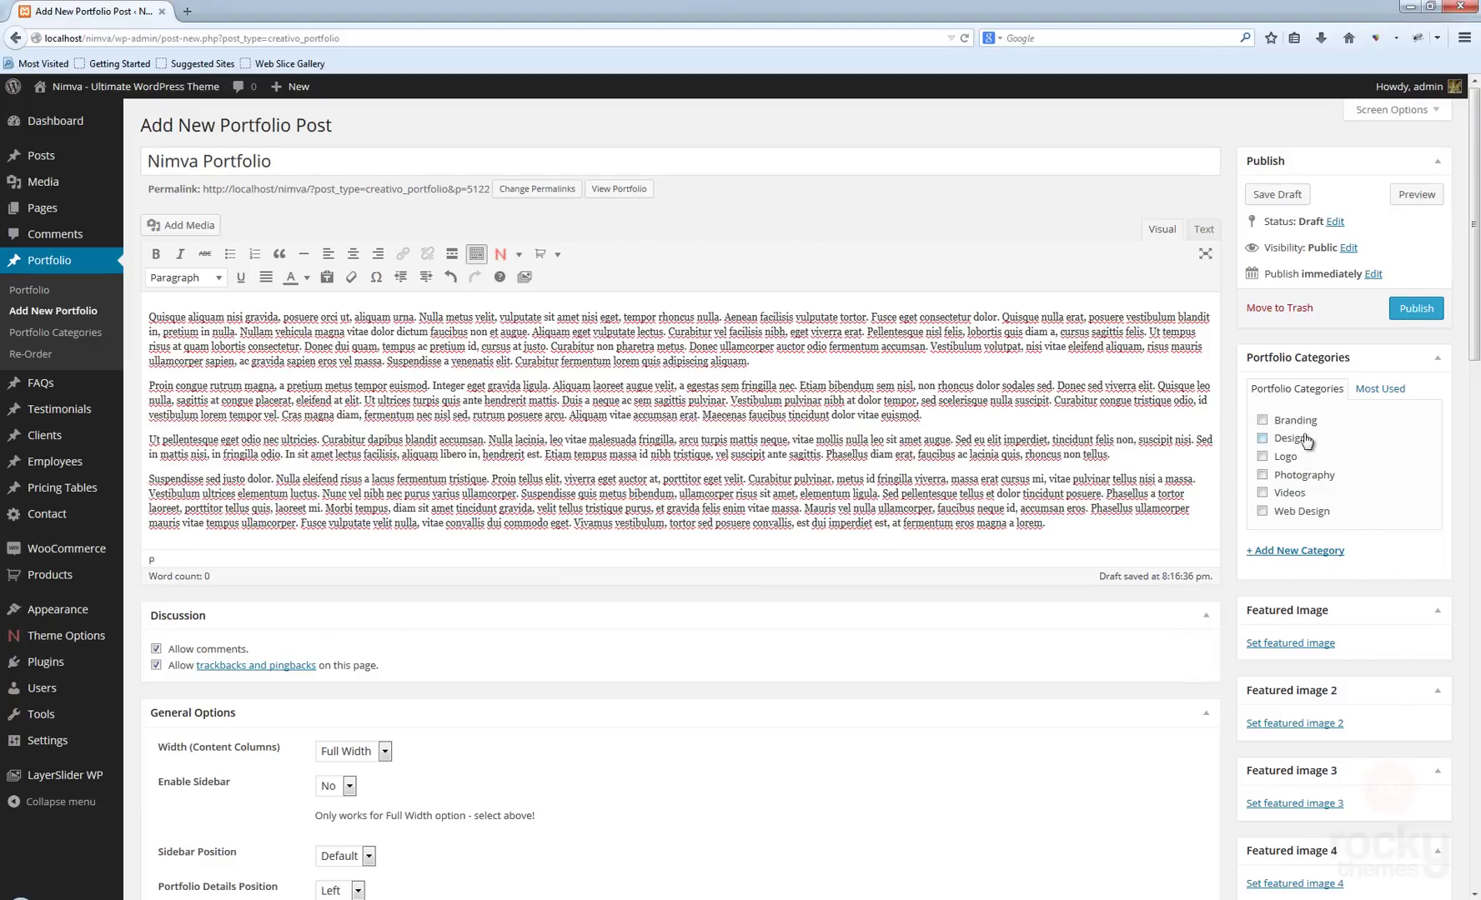
Assign the portfolio post to the Branding and Logo categories
click(1263, 421)
click(1263, 456)
scroll(1474, 250, down, 3)
scroll(1010, 454, up, 5)
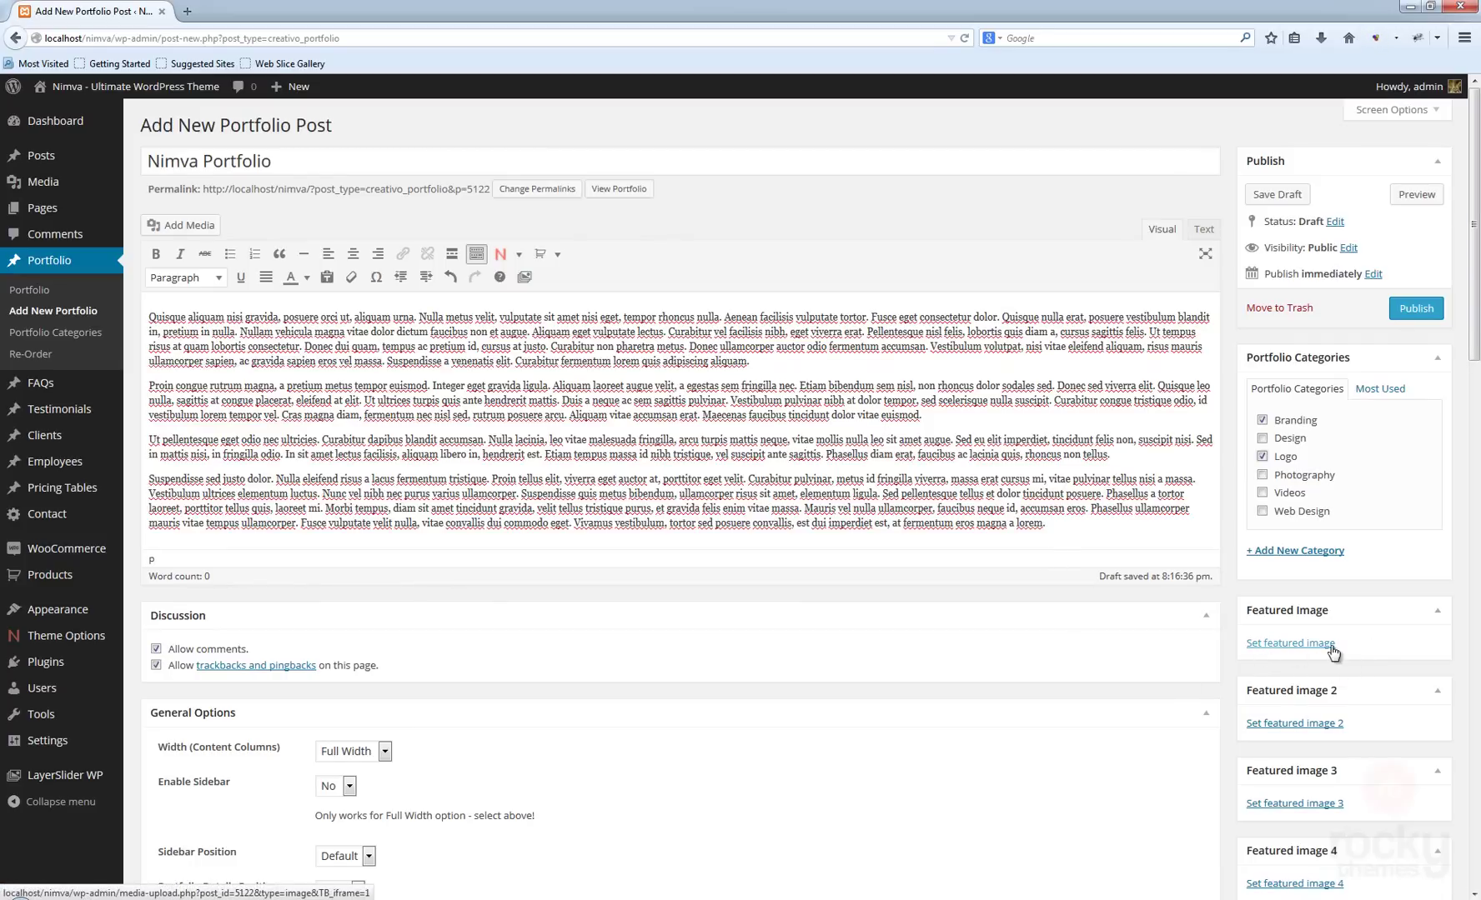
Set straws.jpg from the media library as the post's first featured image
click(1288, 644)
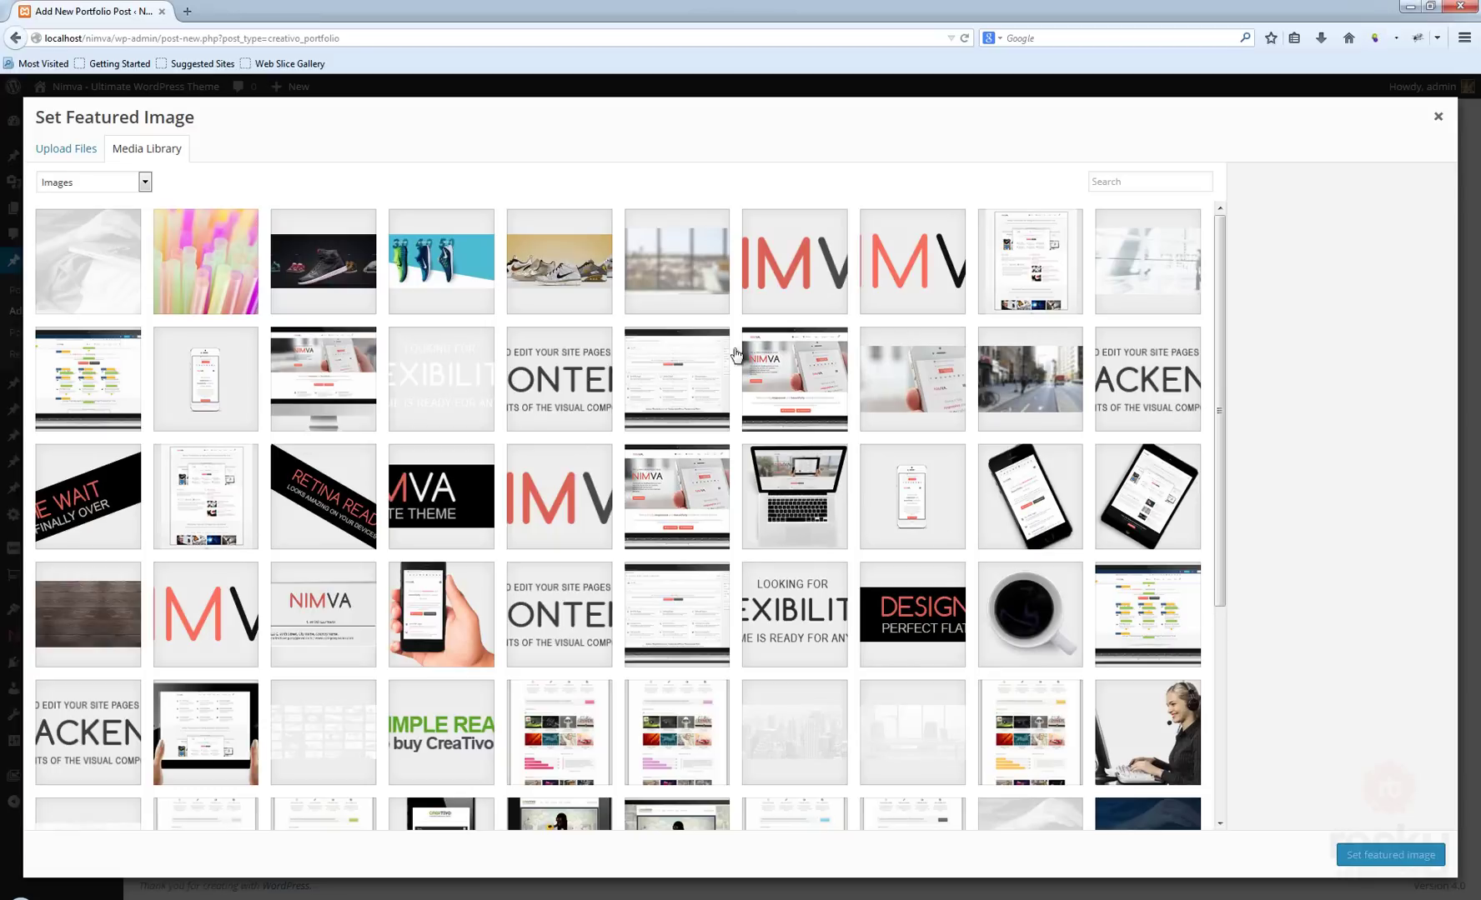
scroll(573, 423, down, 5)
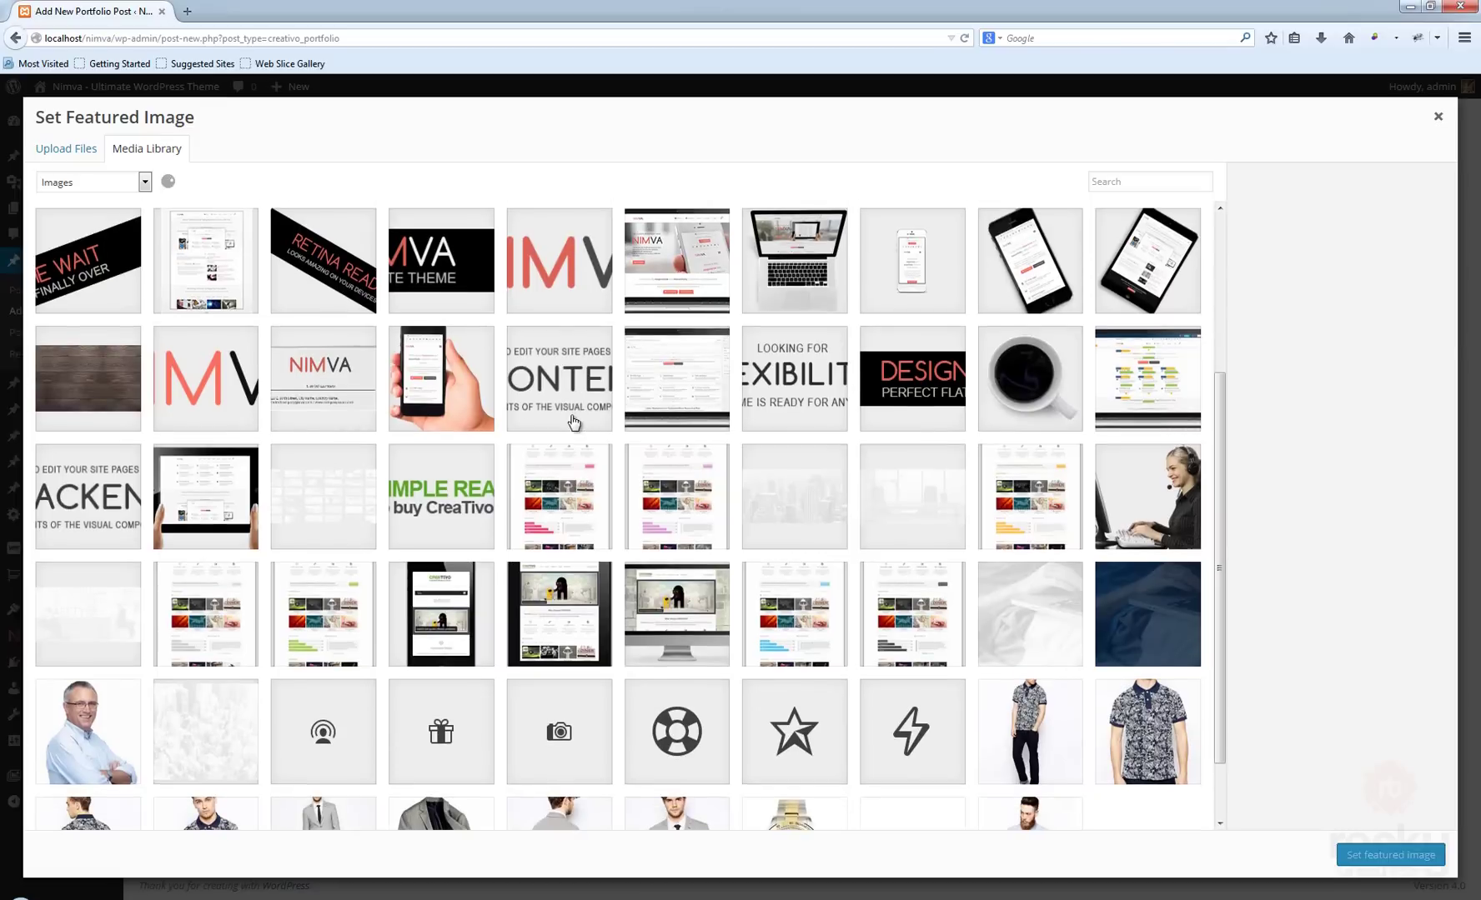
scroll(573, 423, up, 5)
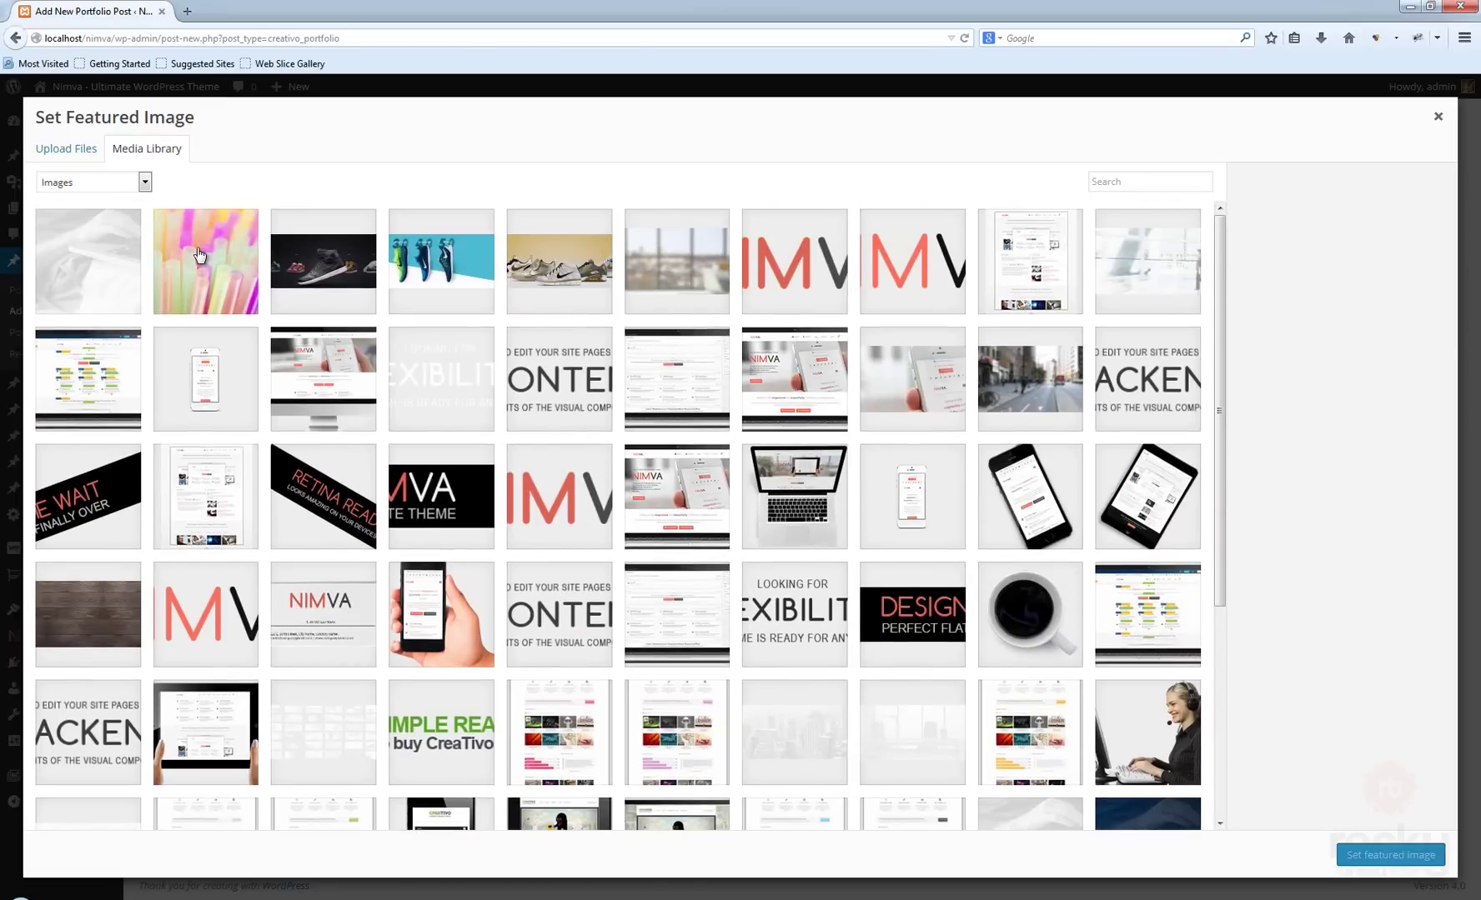
click(207, 258)
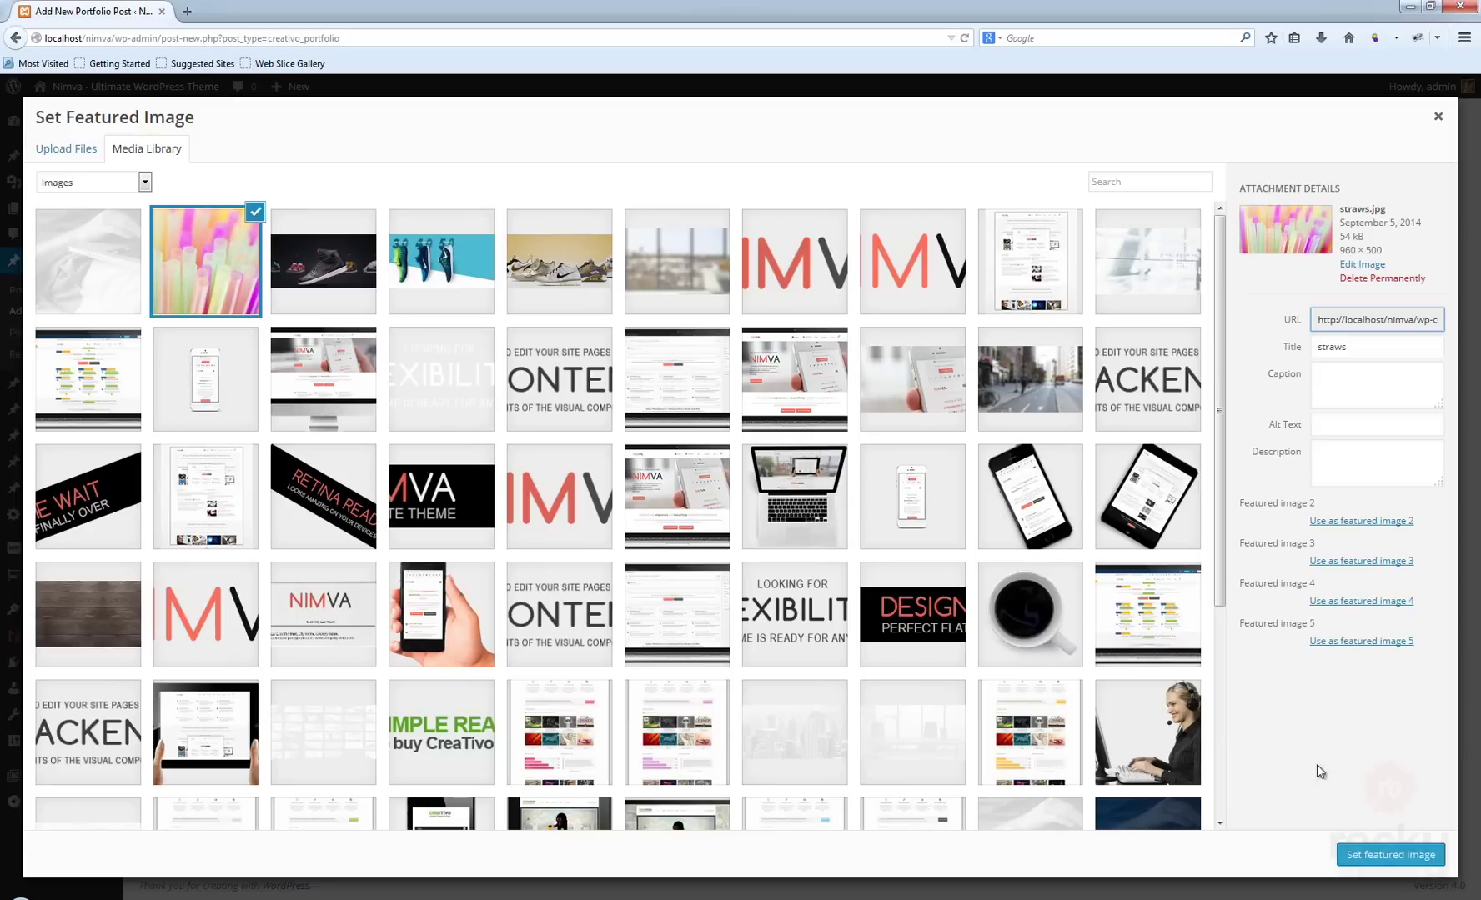
click(1388, 857)
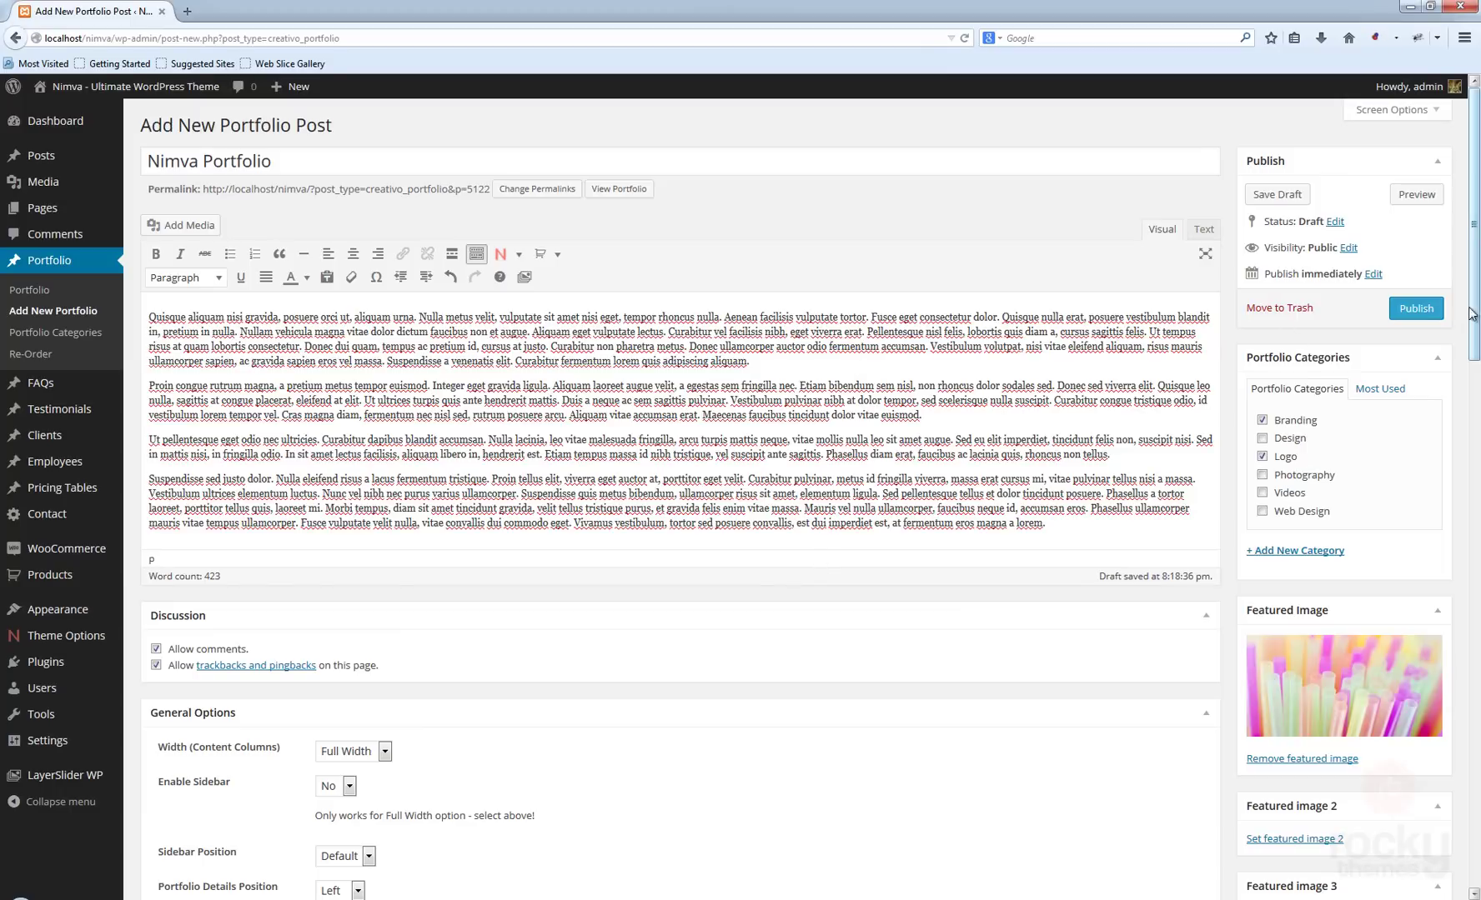
Publish the portfolio post and view it on the site in a separate browser tab
click(1413, 316)
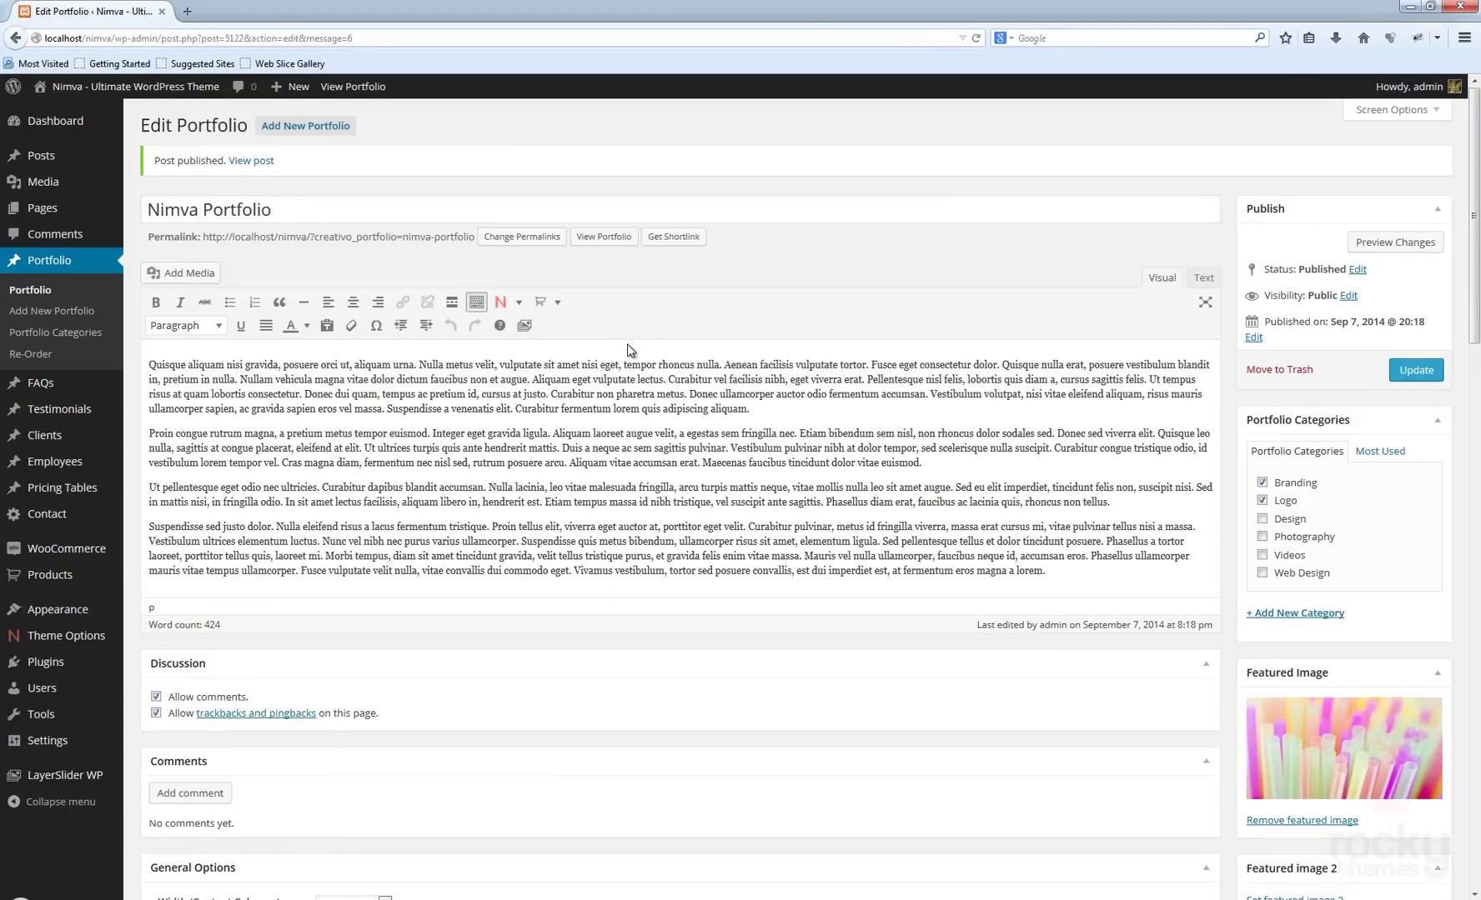
right_click(256, 163)
click(340, 170)
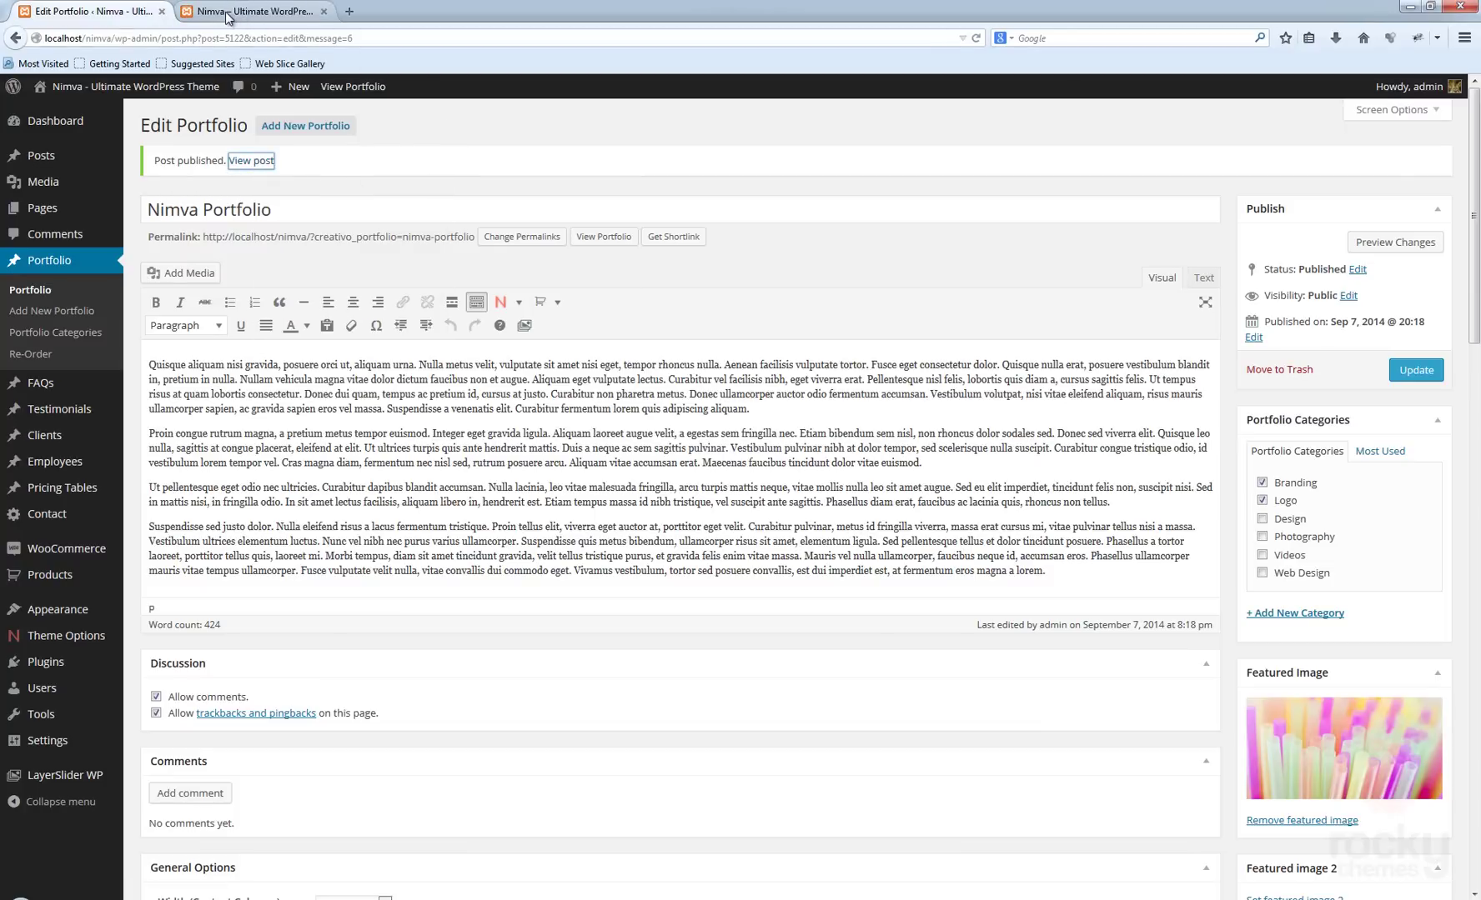
click(250, 12)
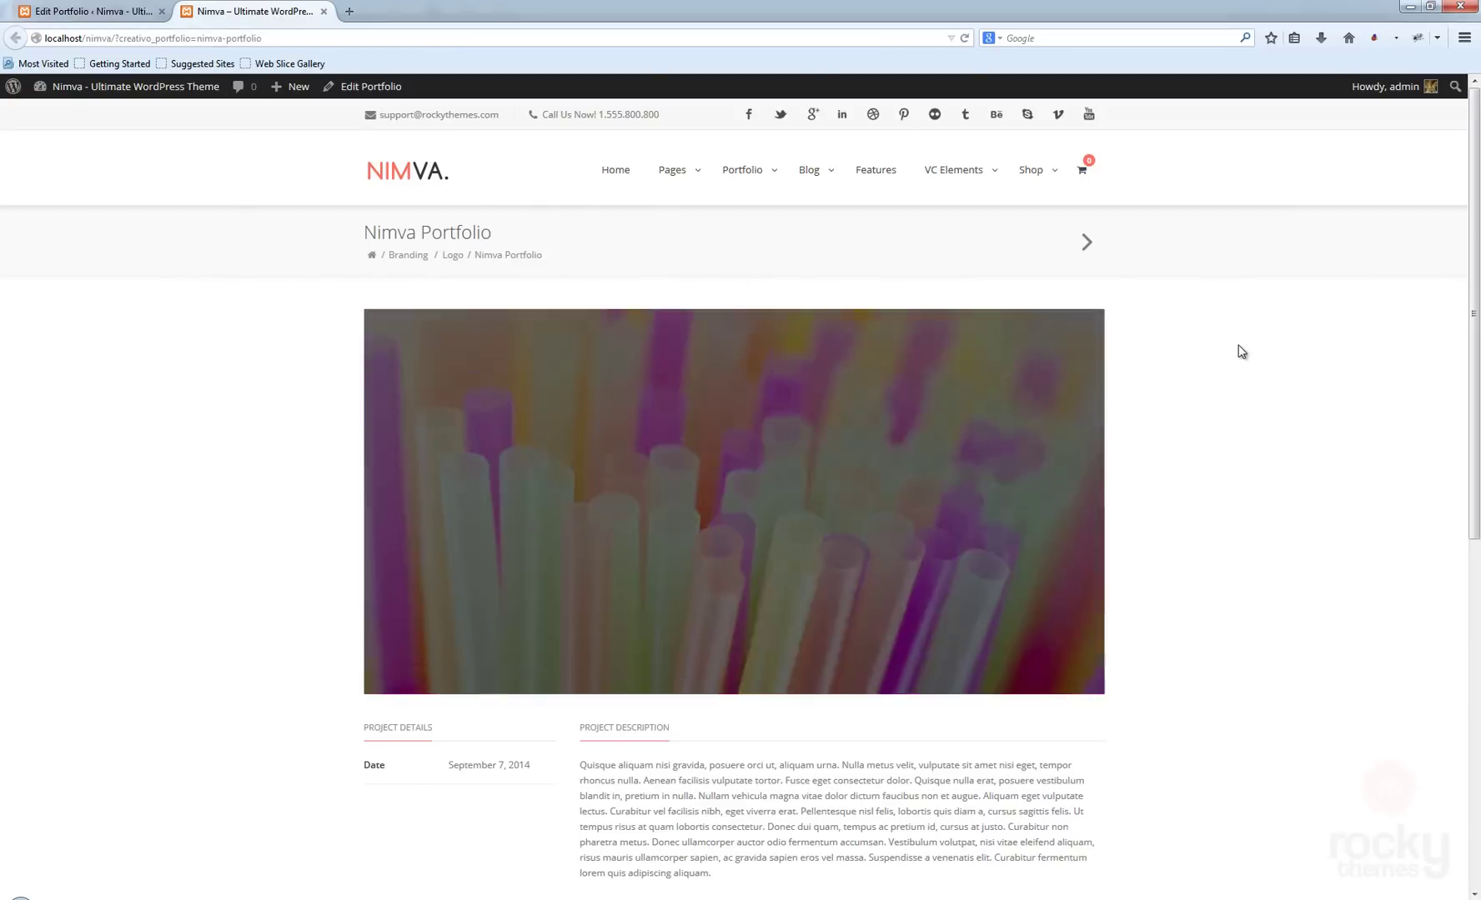
Examine the published portfolio page's layout and preview its featured image enlarged
scroll(1240, 351, down, 3)
scroll(1240, 350, down, 5)
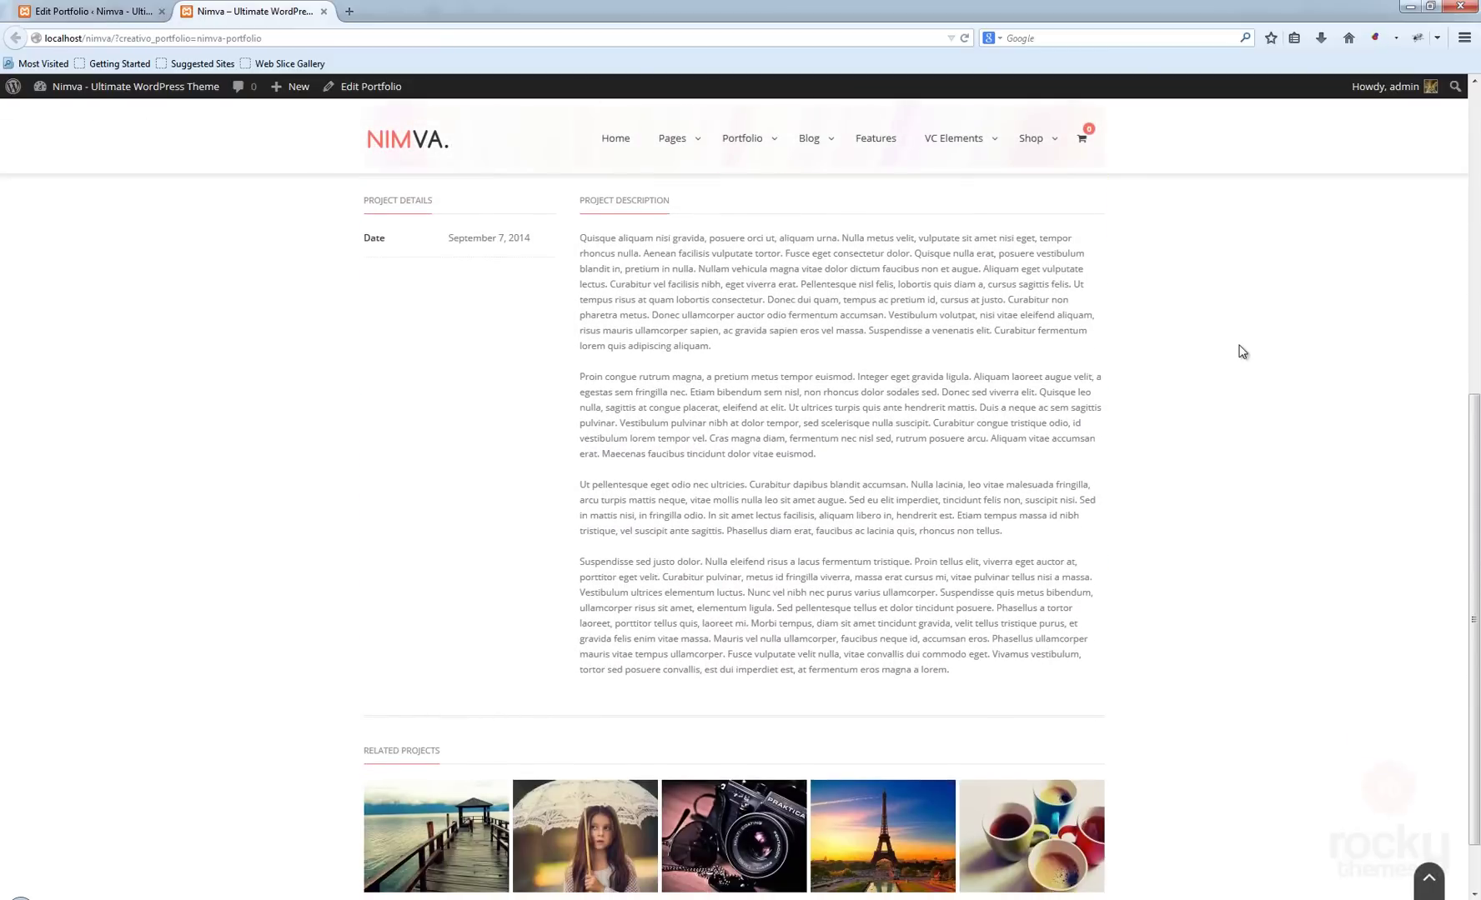
scroll(1240, 350, up, 1)
scroll(1240, 350, up, 6)
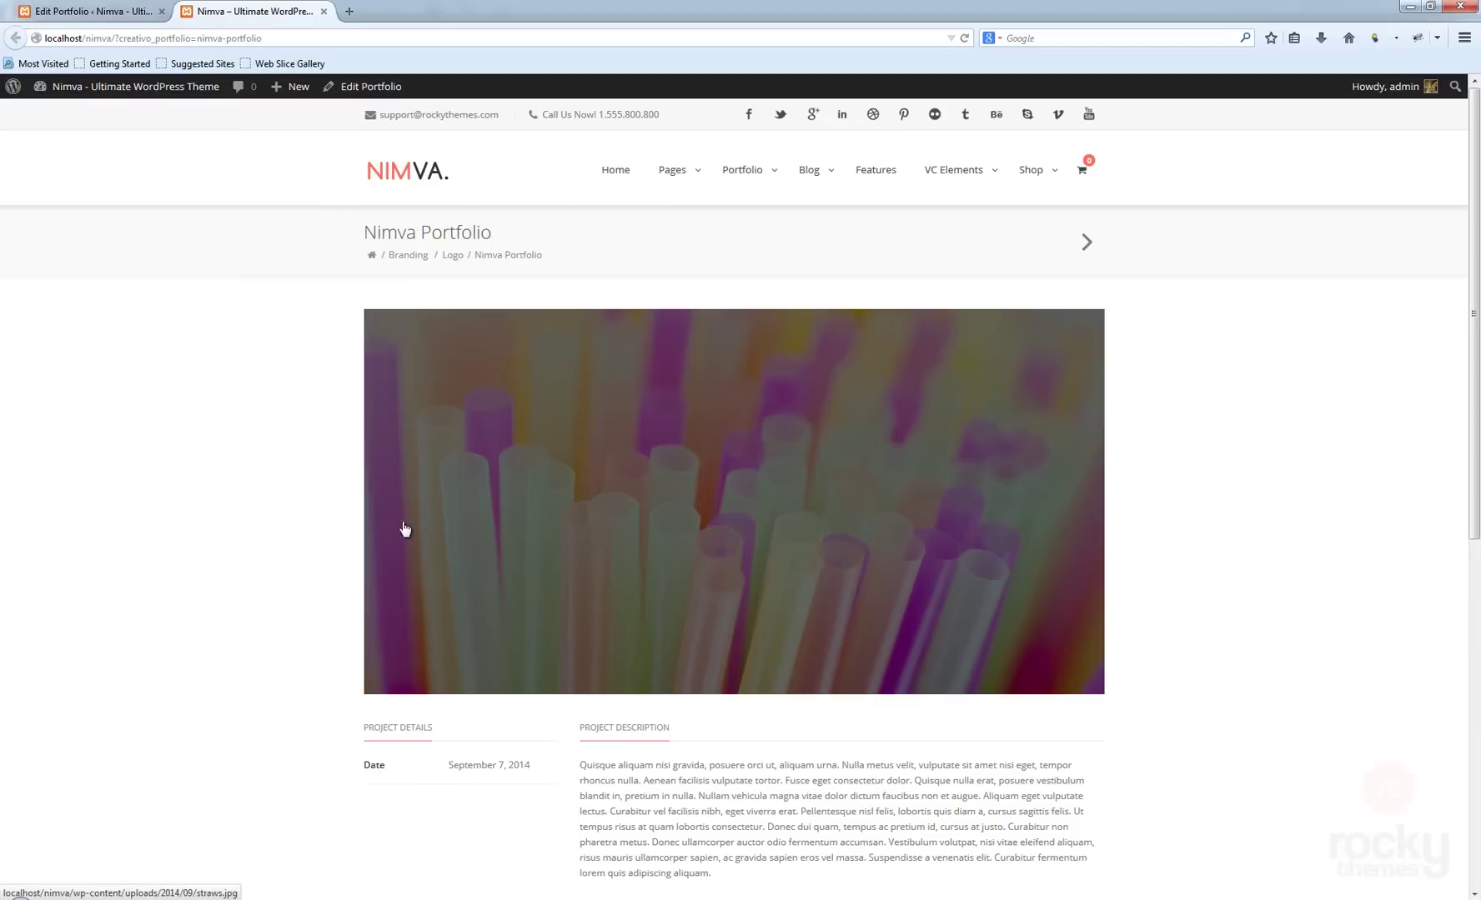
click(762, 504)
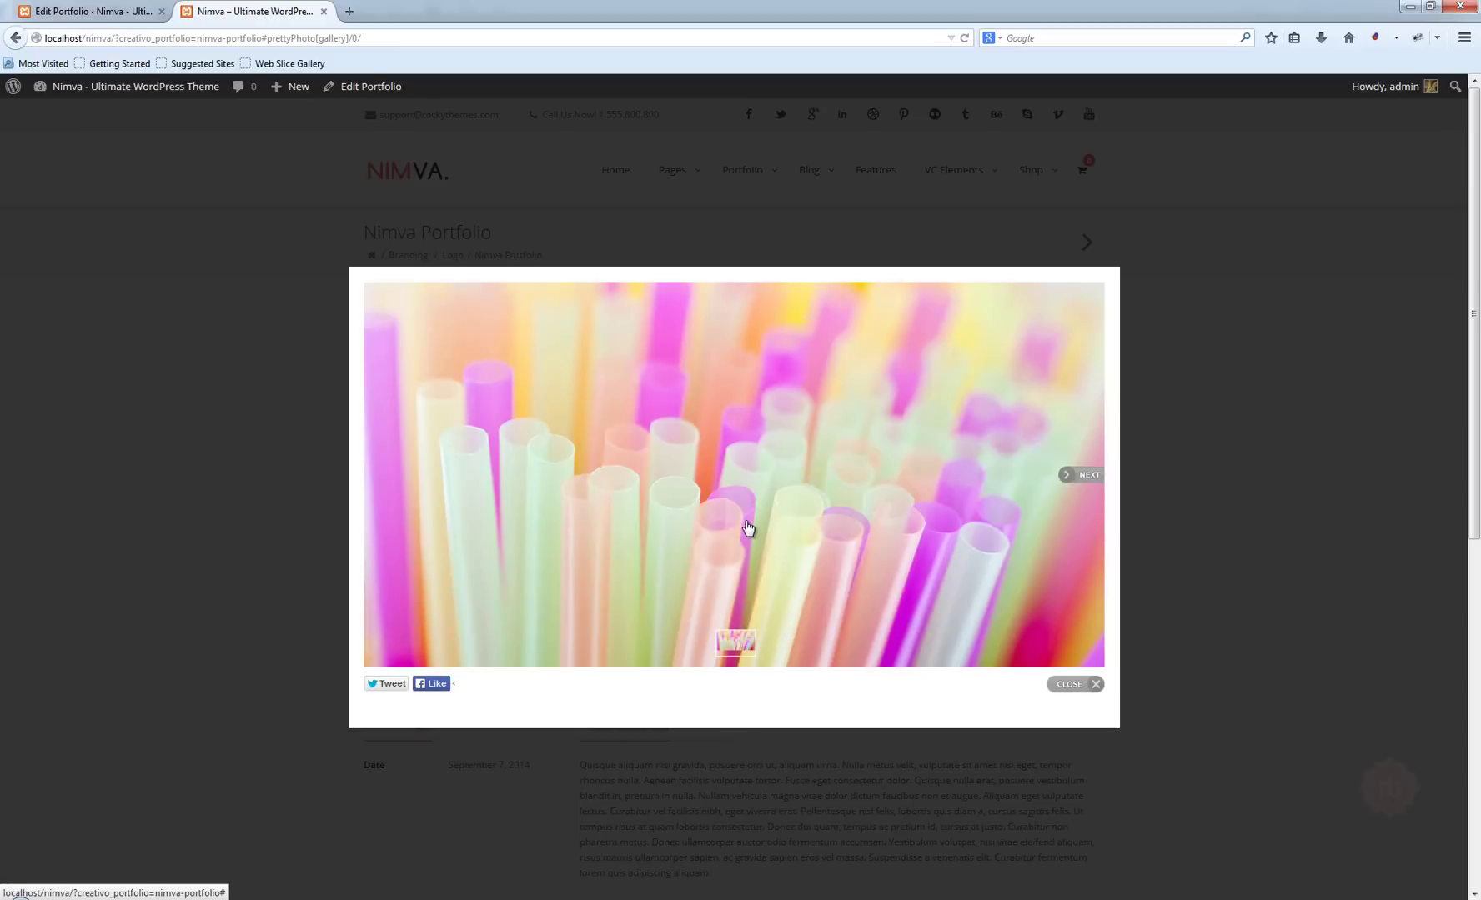
click(1184, 506)
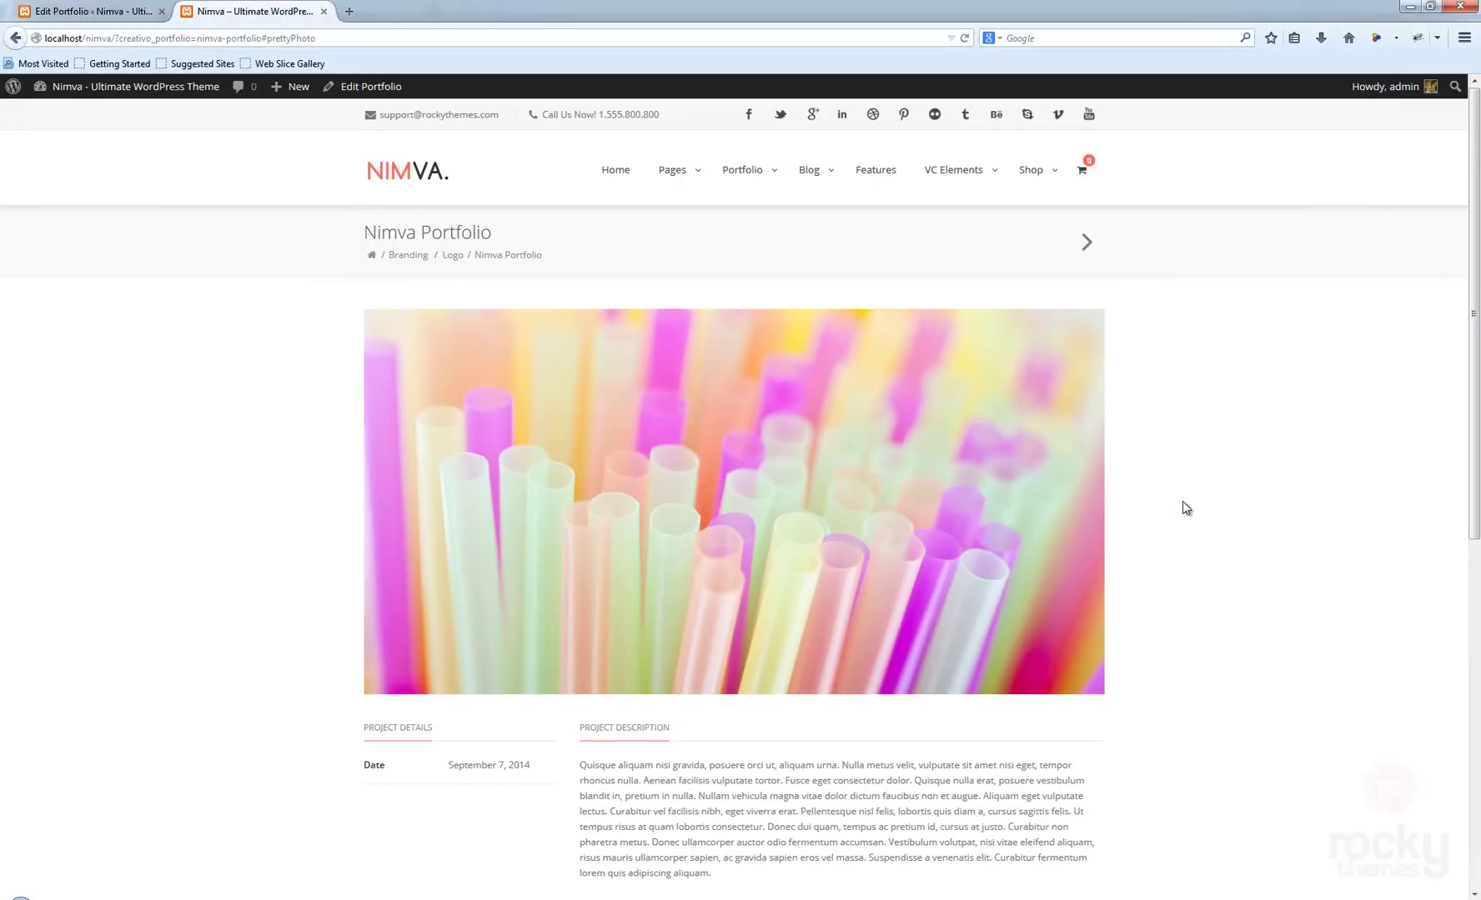
Examine the project details with the date and the project description on the published portfolio page
scroll(1184, 506, down, 4)
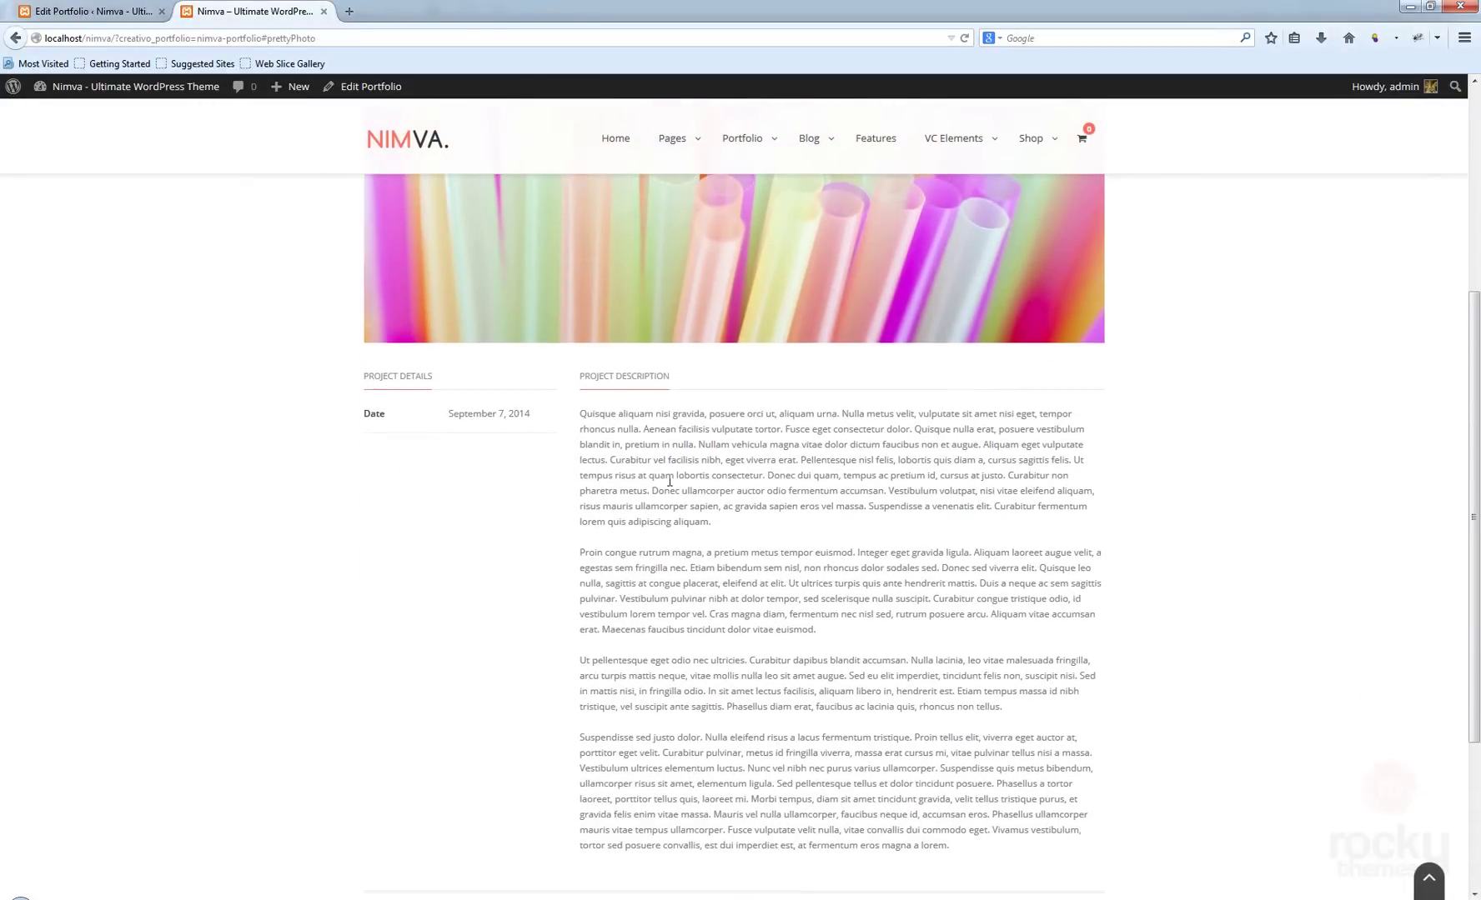
triple_click(379, 414)
click(392, 419)
drag(448, 423, 505, 421)
click(546, 421)
scroll(604, 467, down, 2)
scroll(581, 429, up, 1)
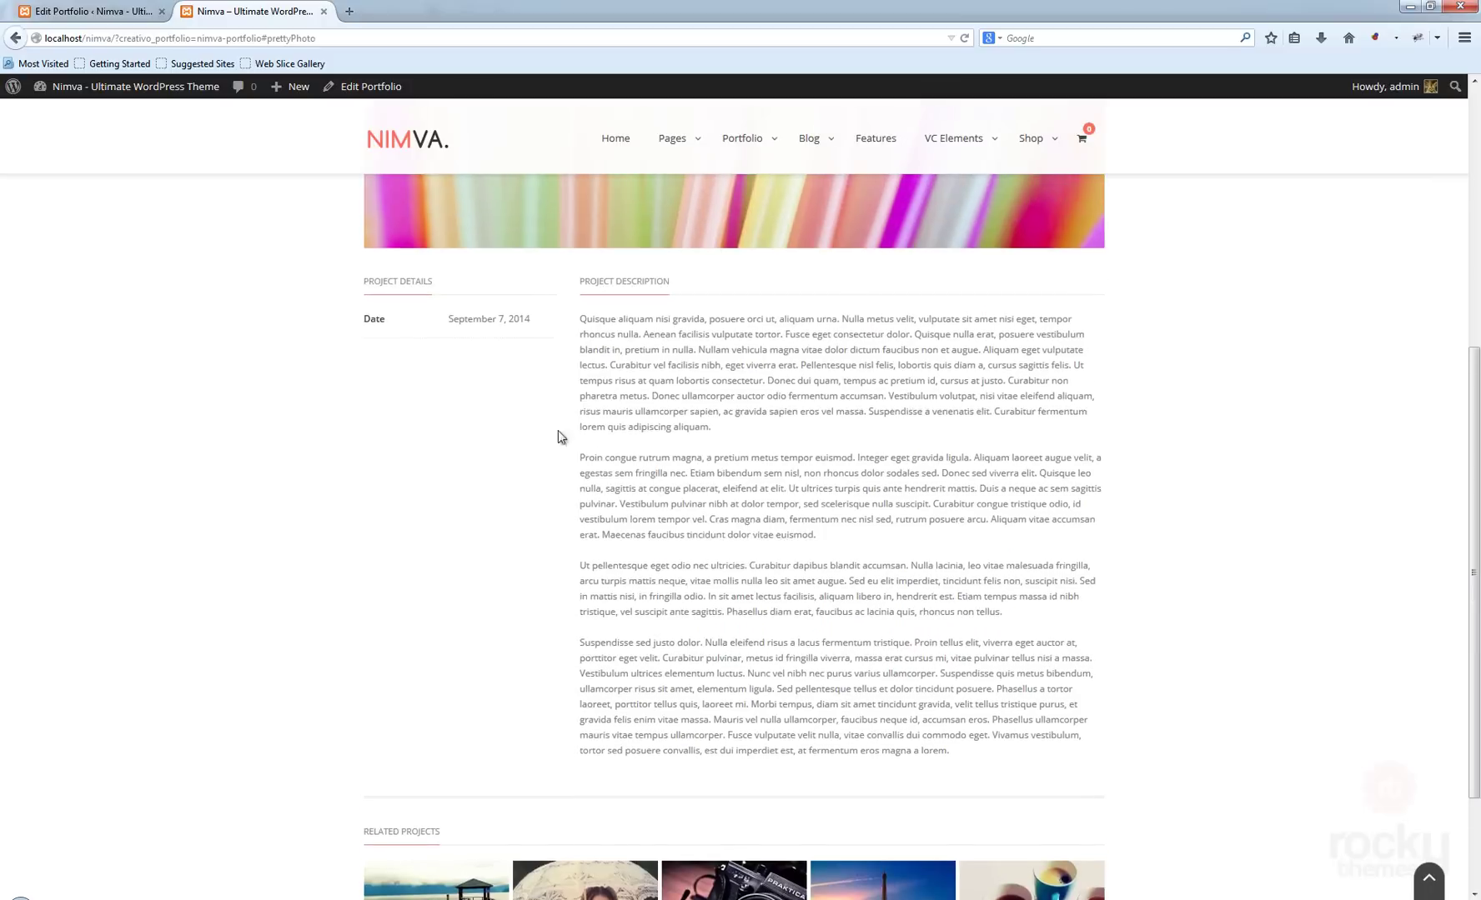
scroll(1133, 519, up, 4)
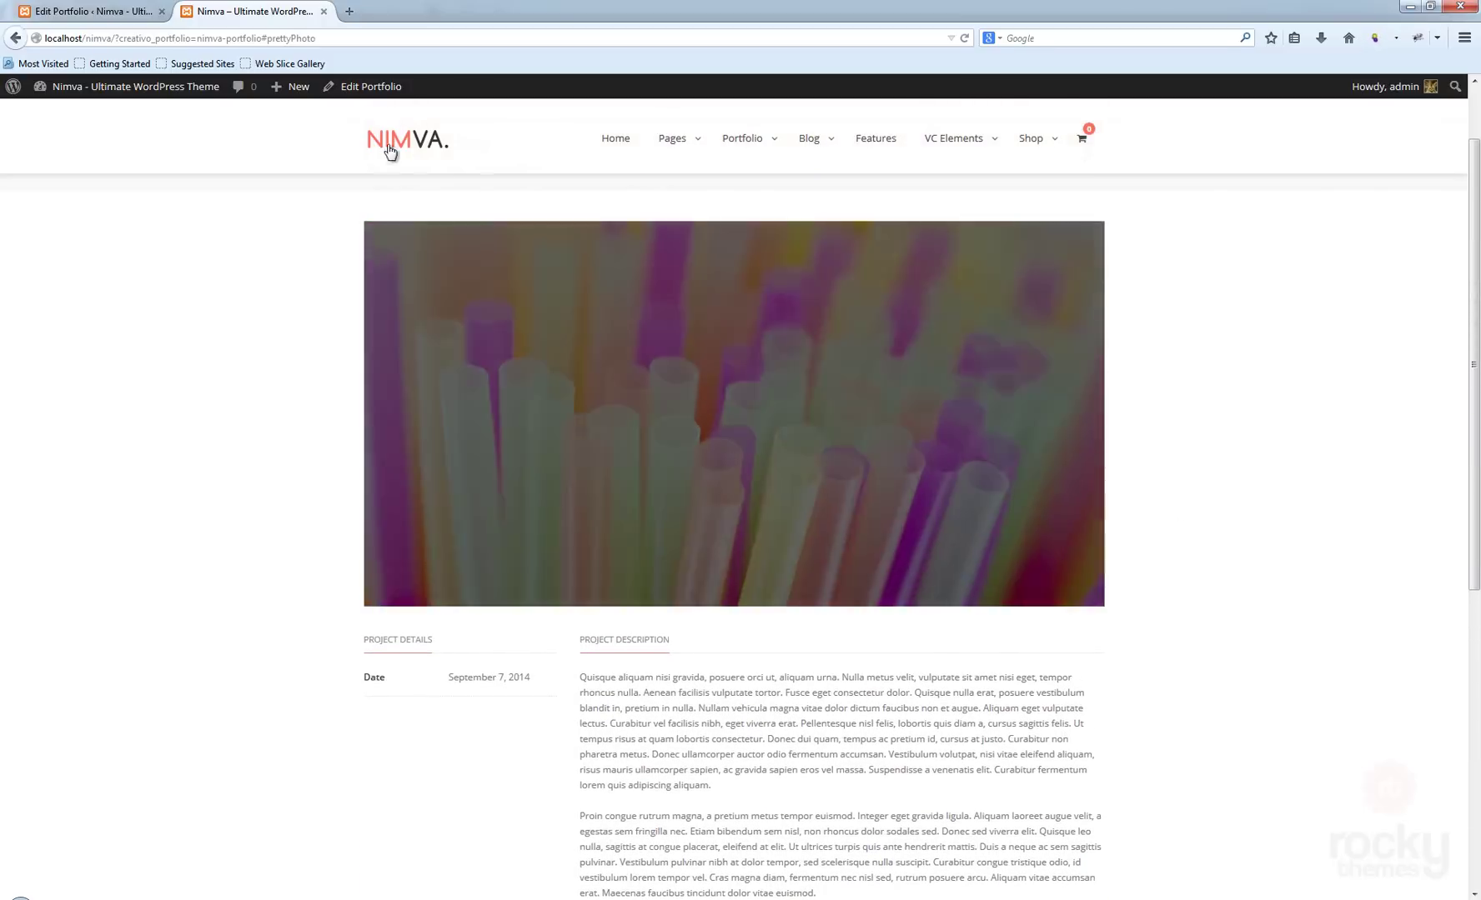
scroll(164, 322, up, 1)
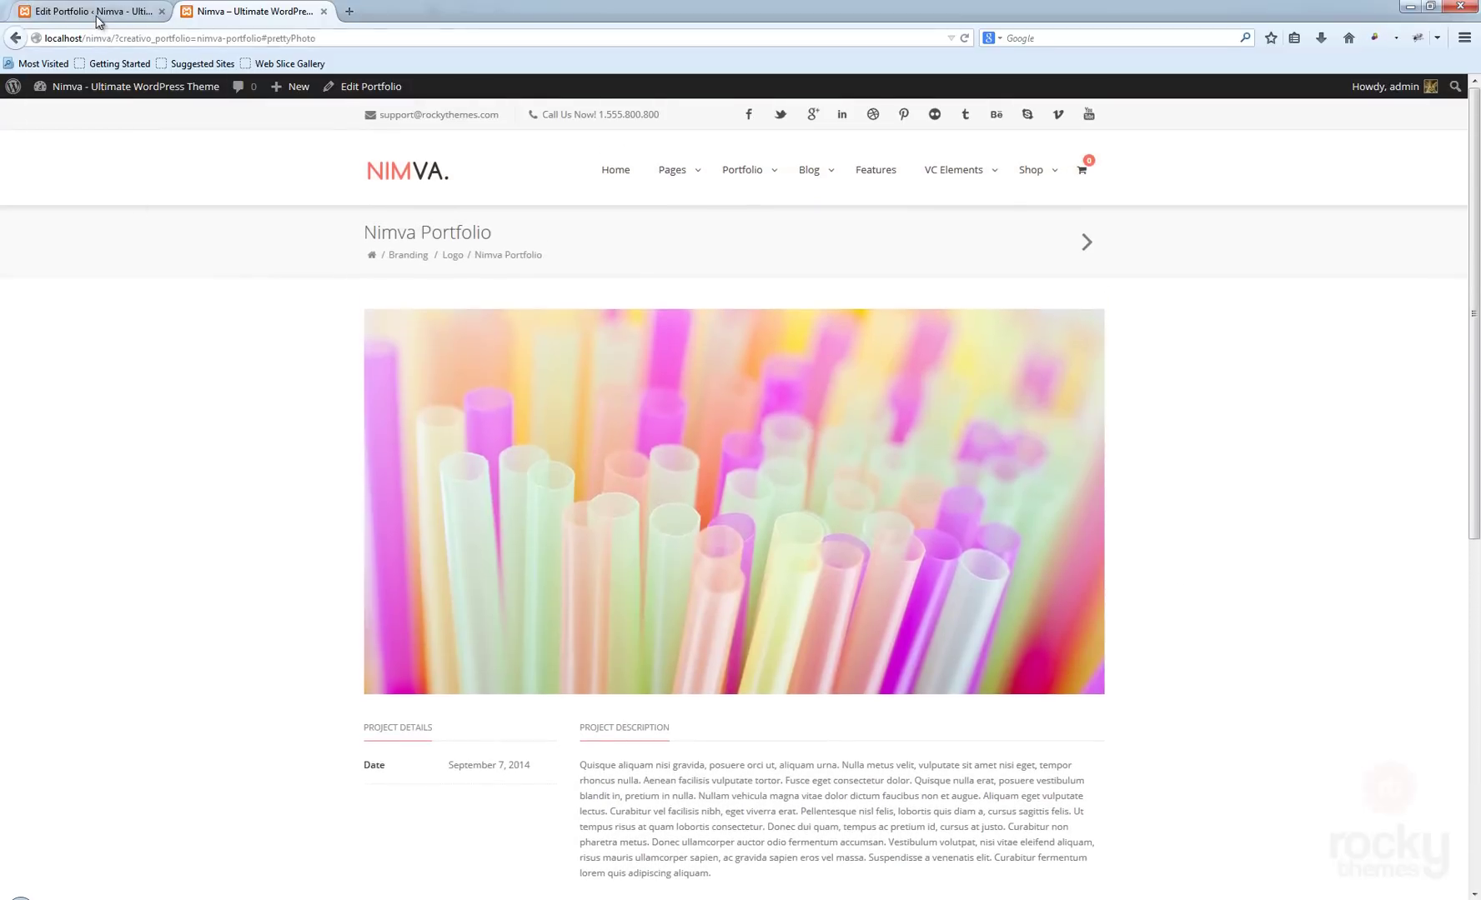
Set the portfolio post's Width (Content Columns) option to Half Width and update the post
click(98, 15)
scroll(808, 538, down, 4)
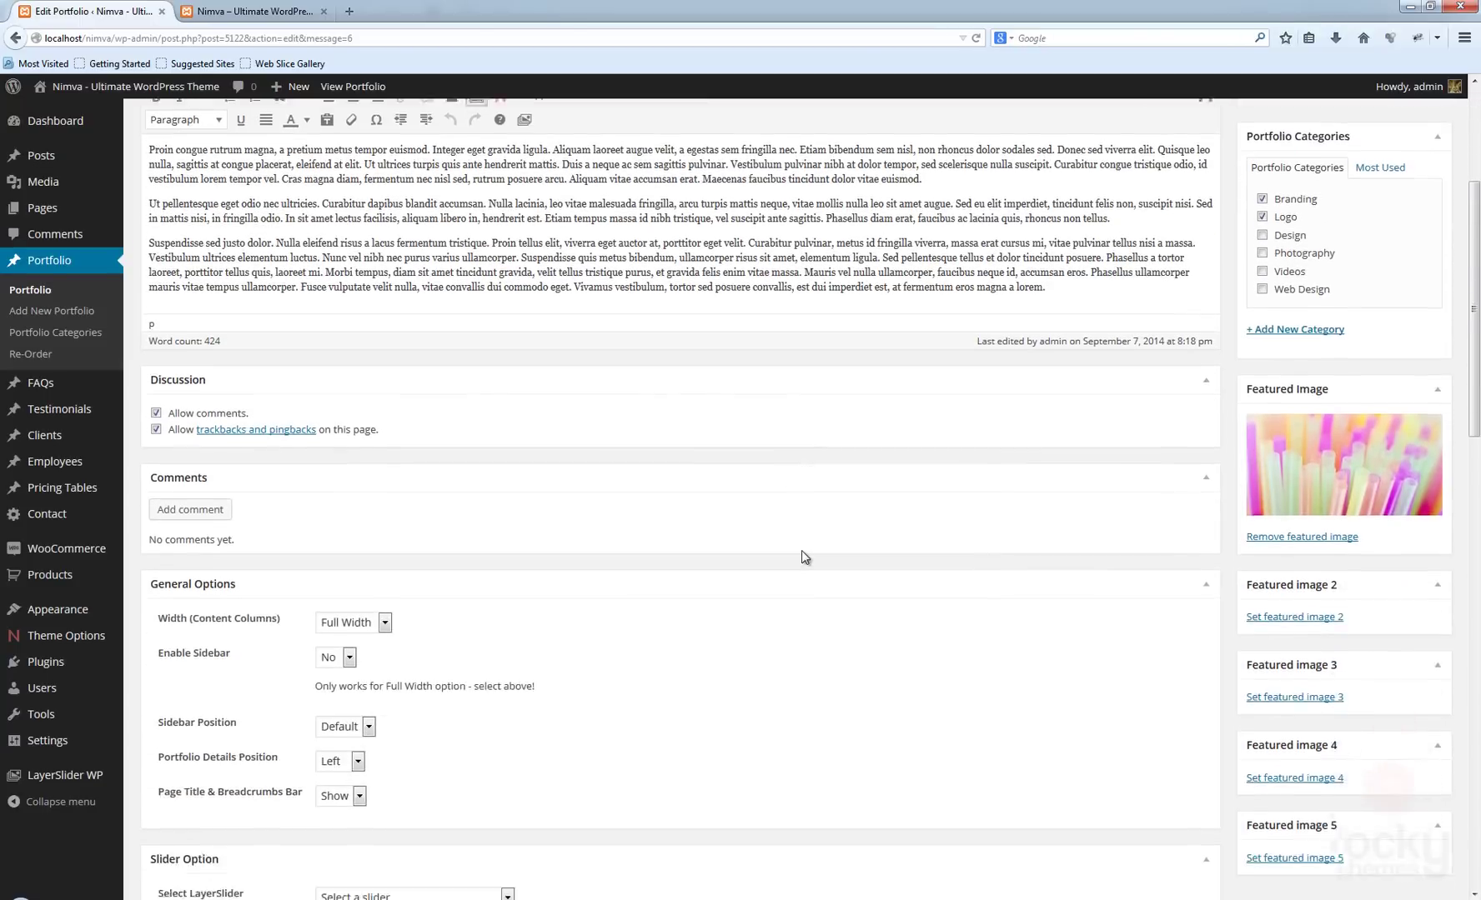
scroll(421, 528, down, 1)
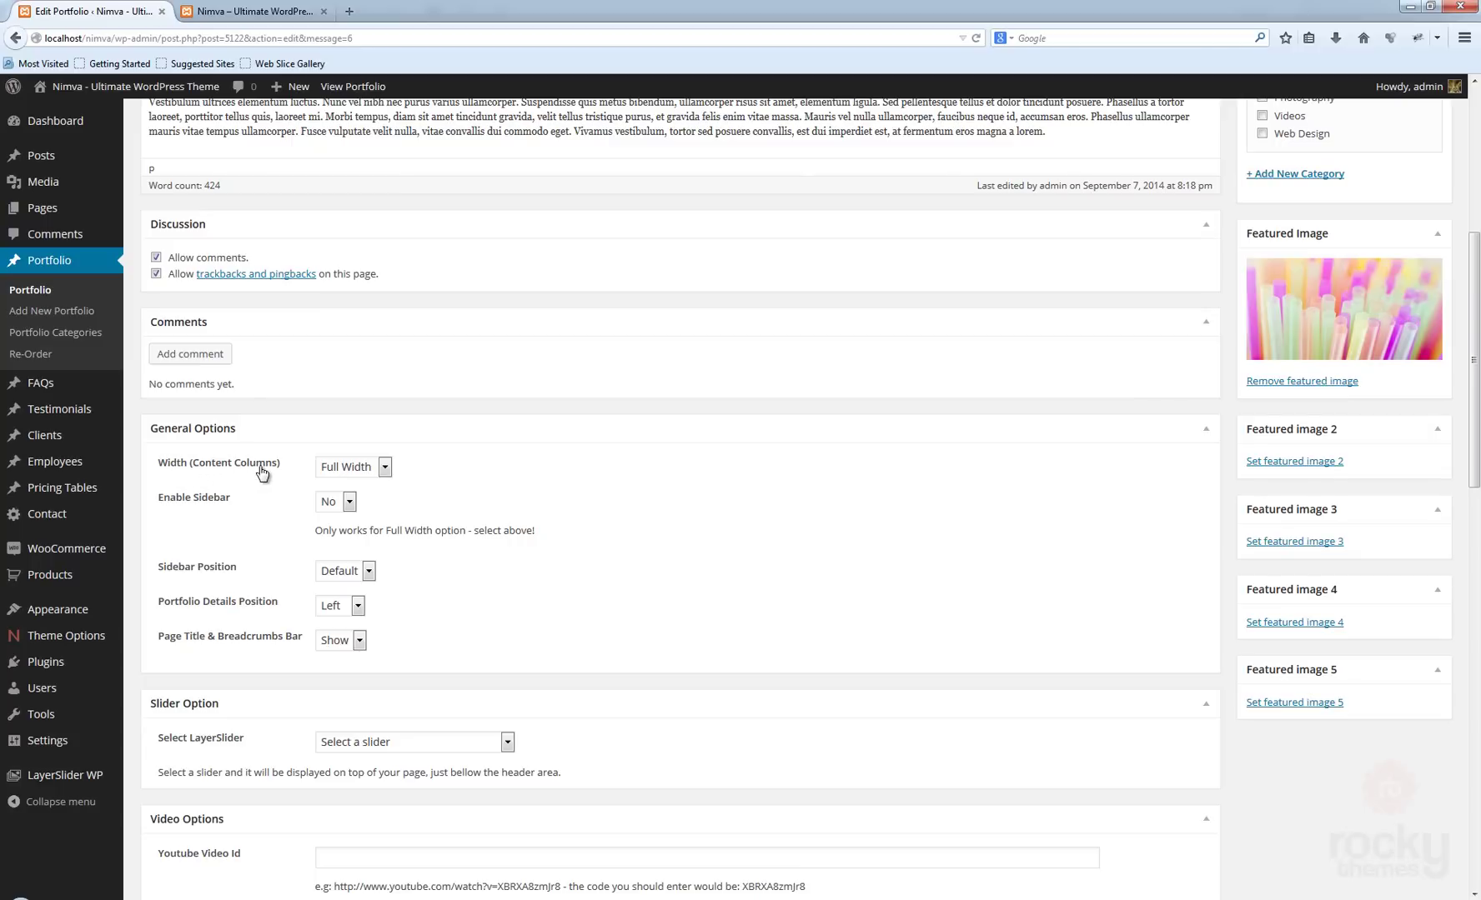
click(368, 468)
click(345, 502)
scroll(533, 500, up, 5)
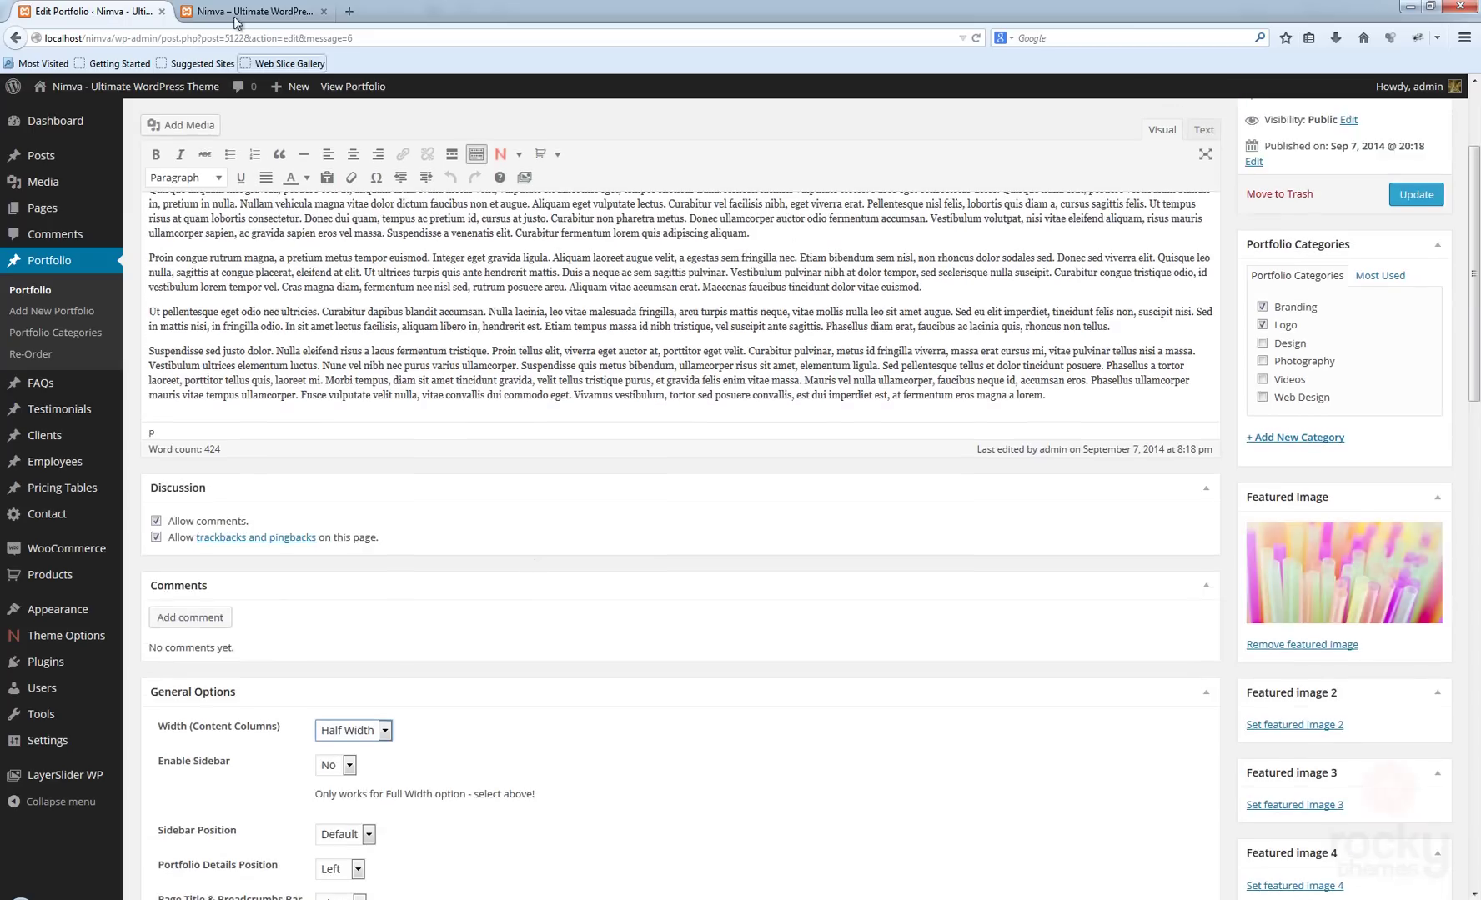
click(242, 10)
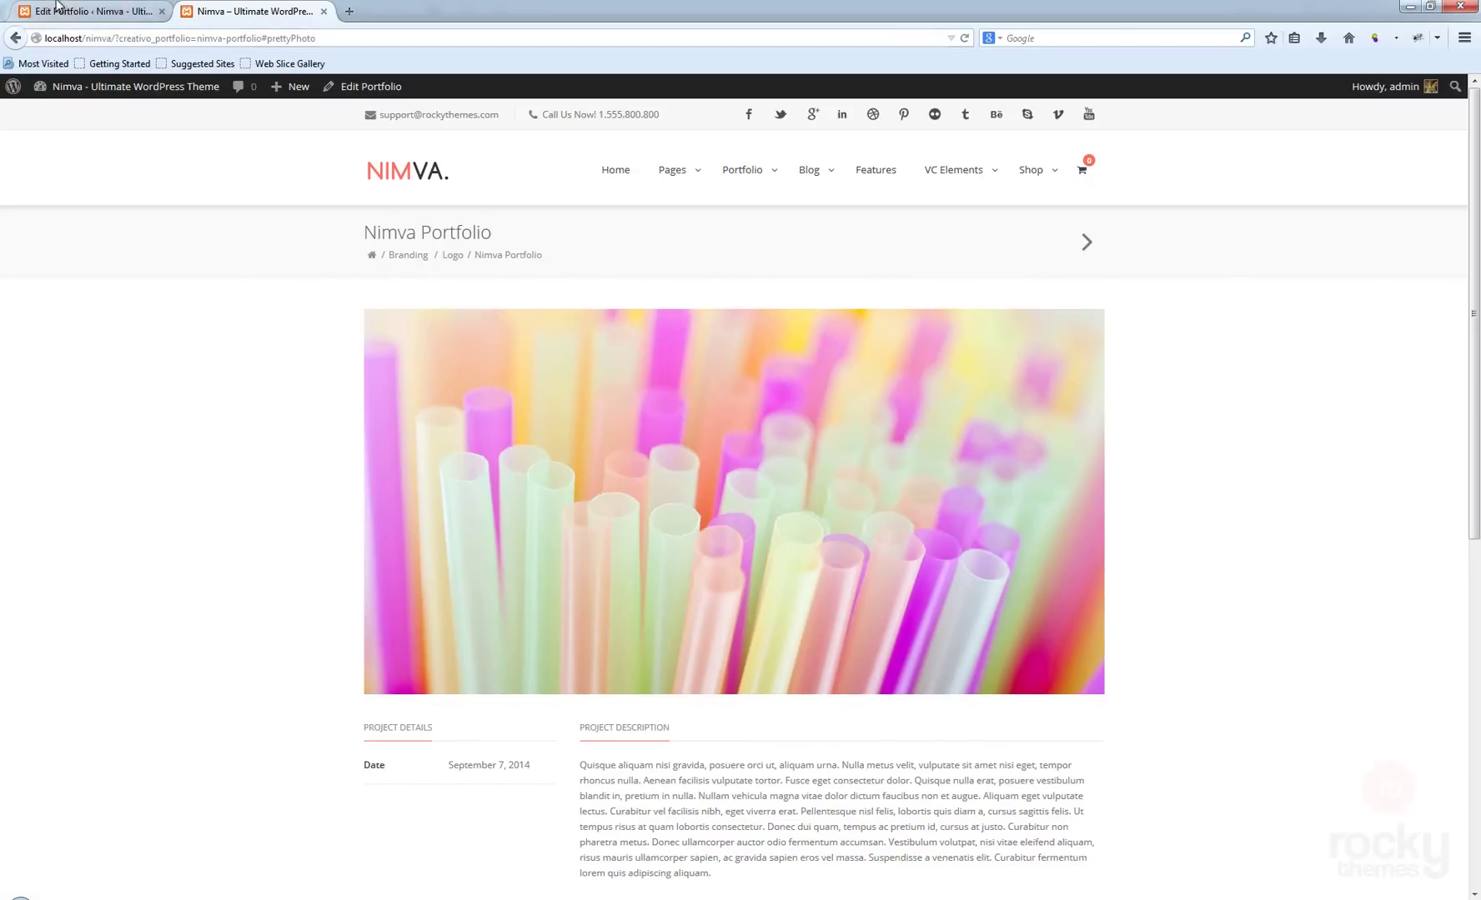
click(90, 10)
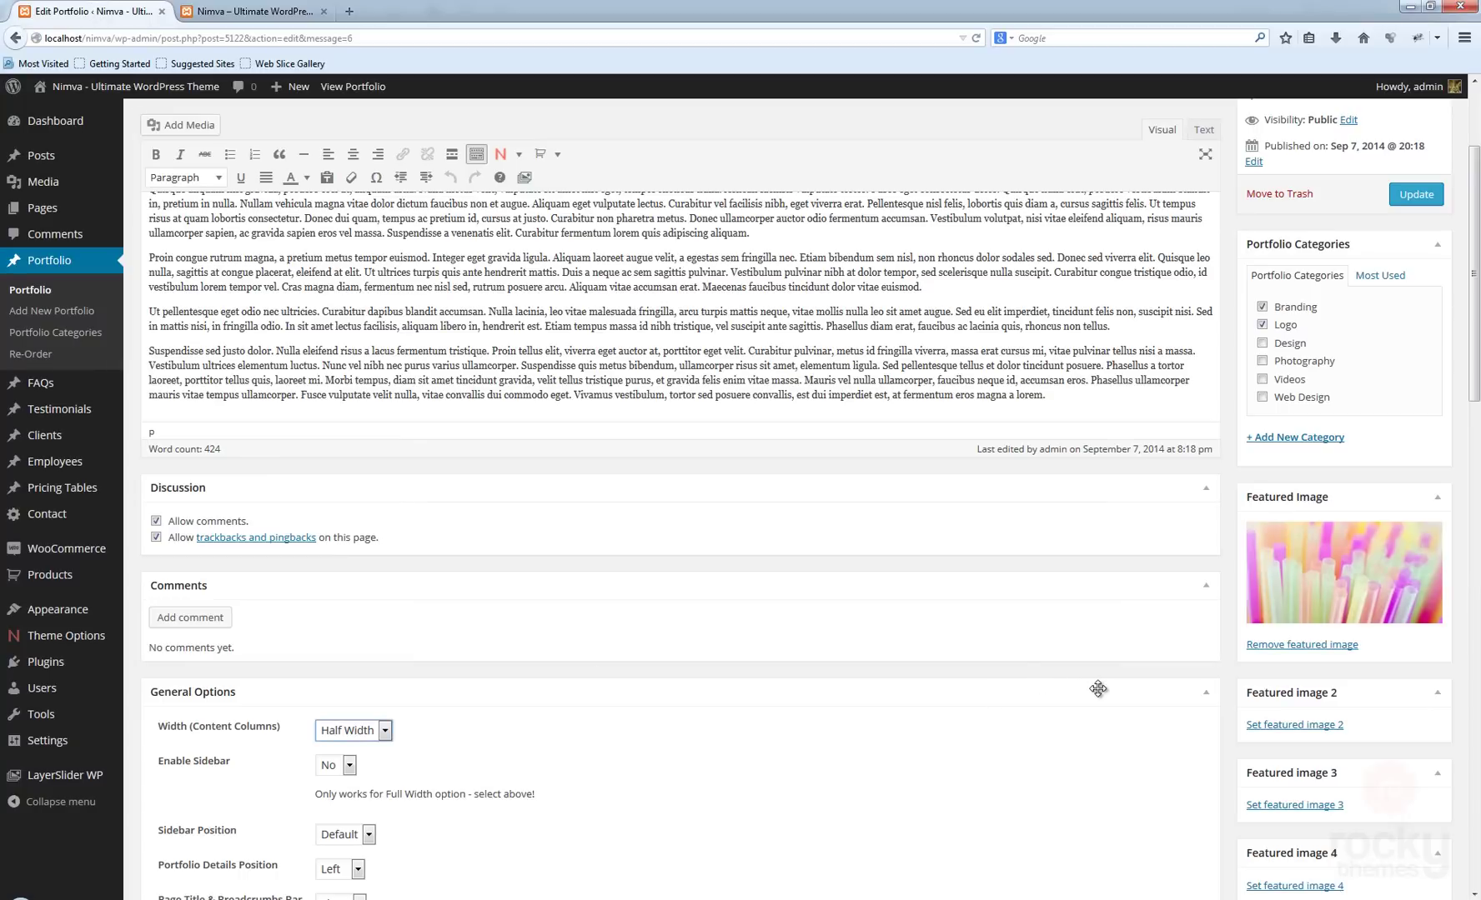
scroll(1098, 688, up, 3)
click(1404, 375)
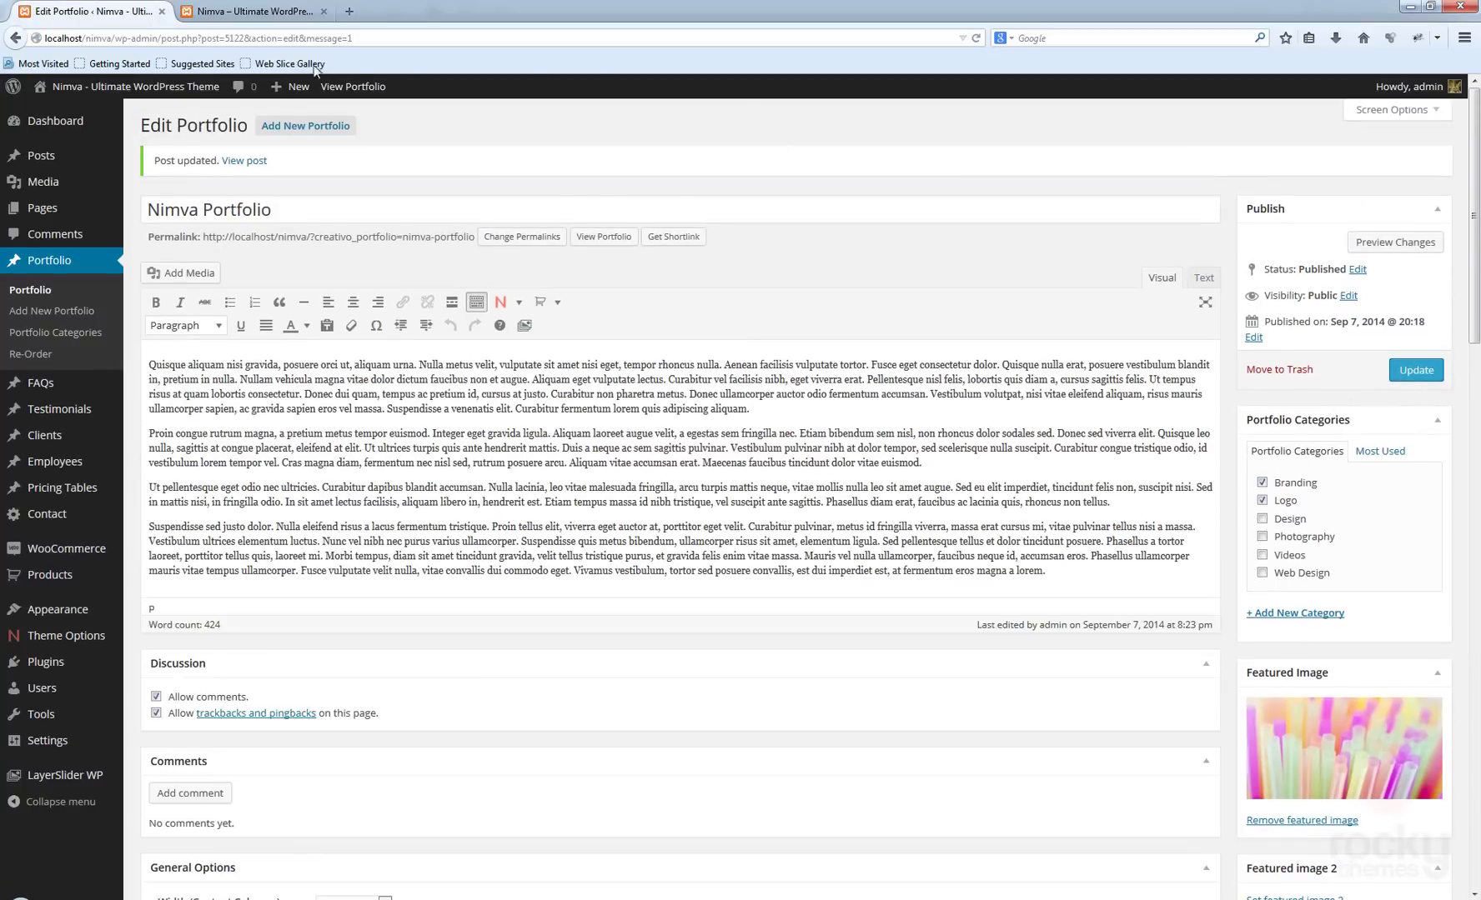
Reload the published portfolio page and compare its layout with the post's General Options
click(240, 13)
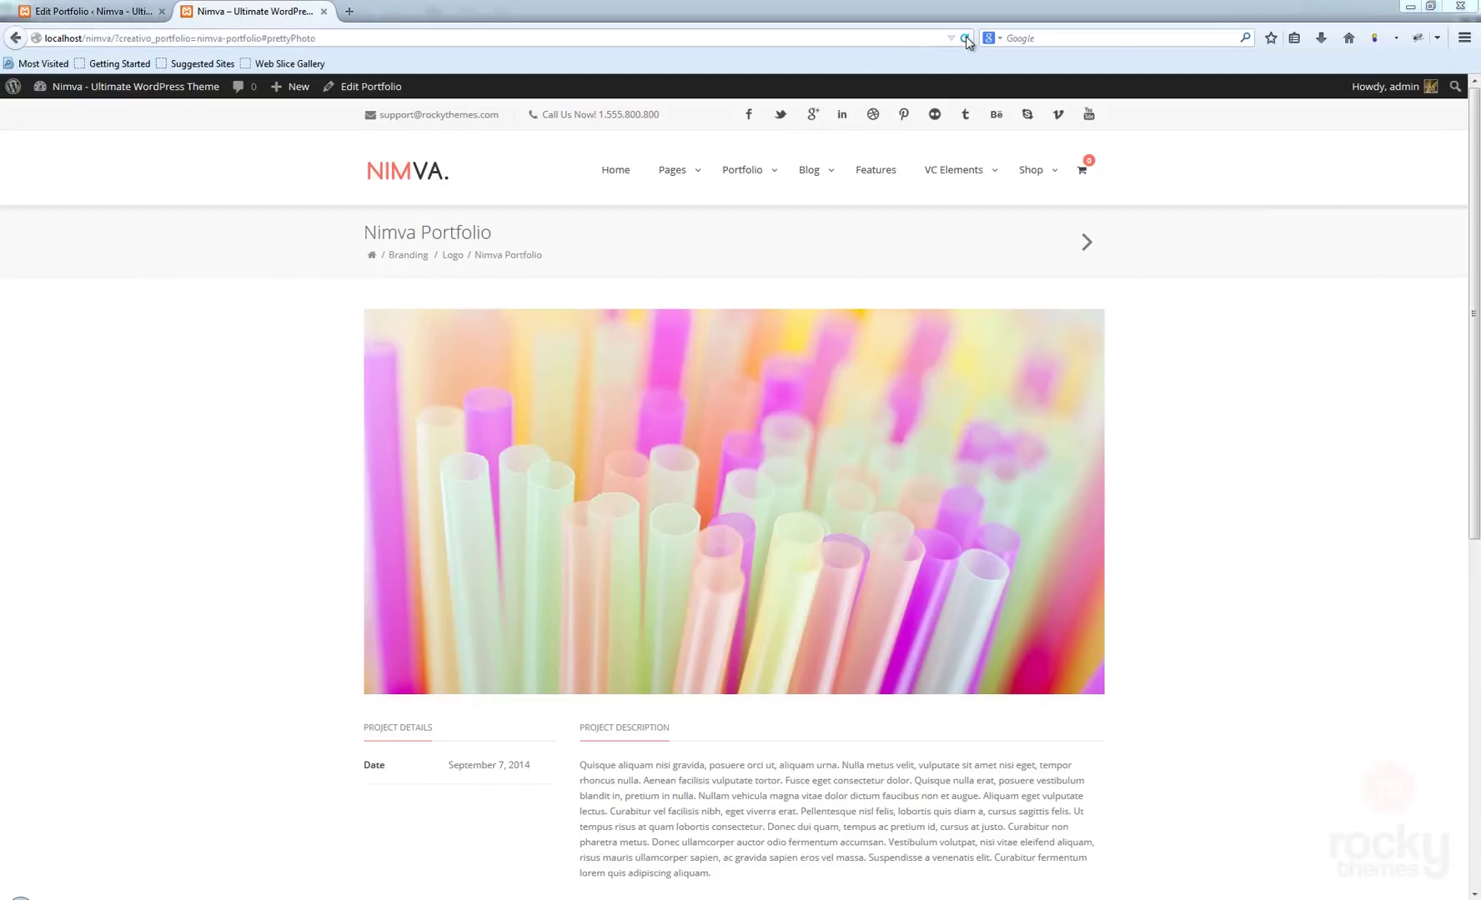
click(966, 38)
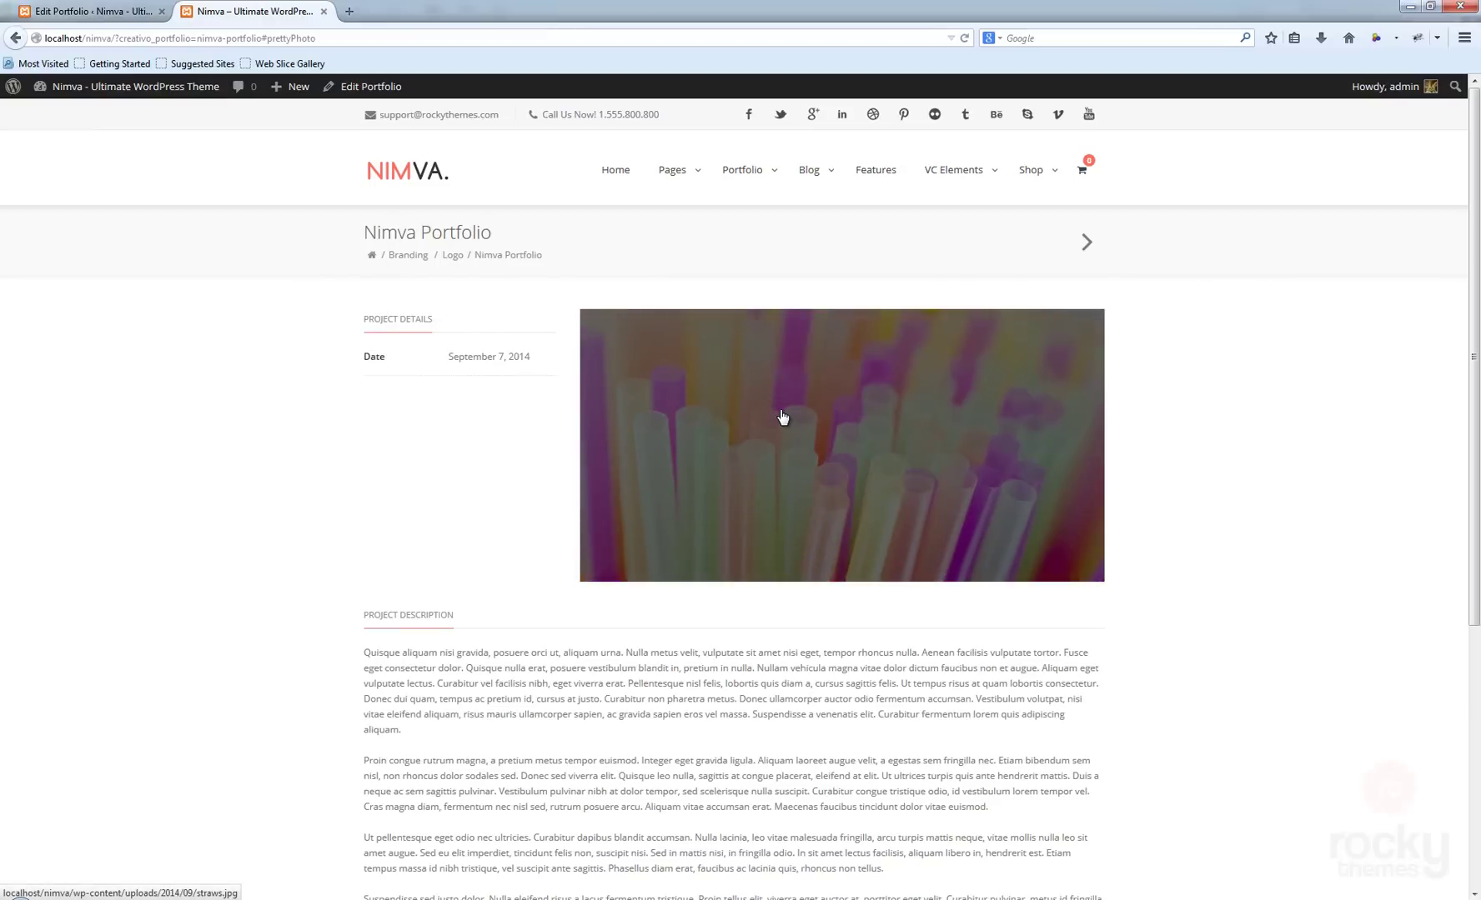
click(96, 11)
scroll(503, 604, down, 6)
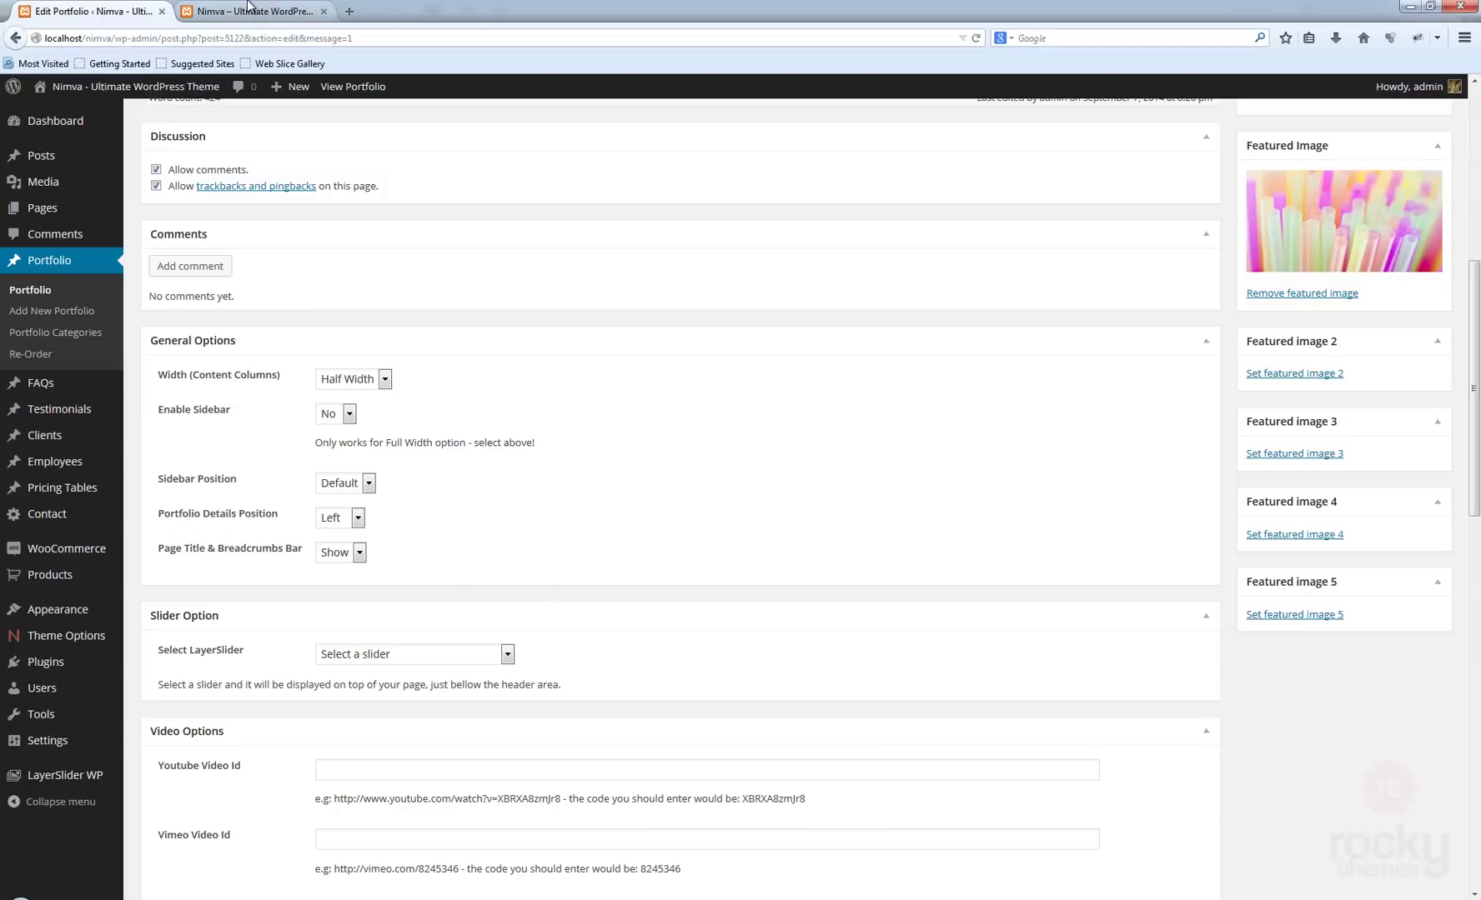
click(248, 10)
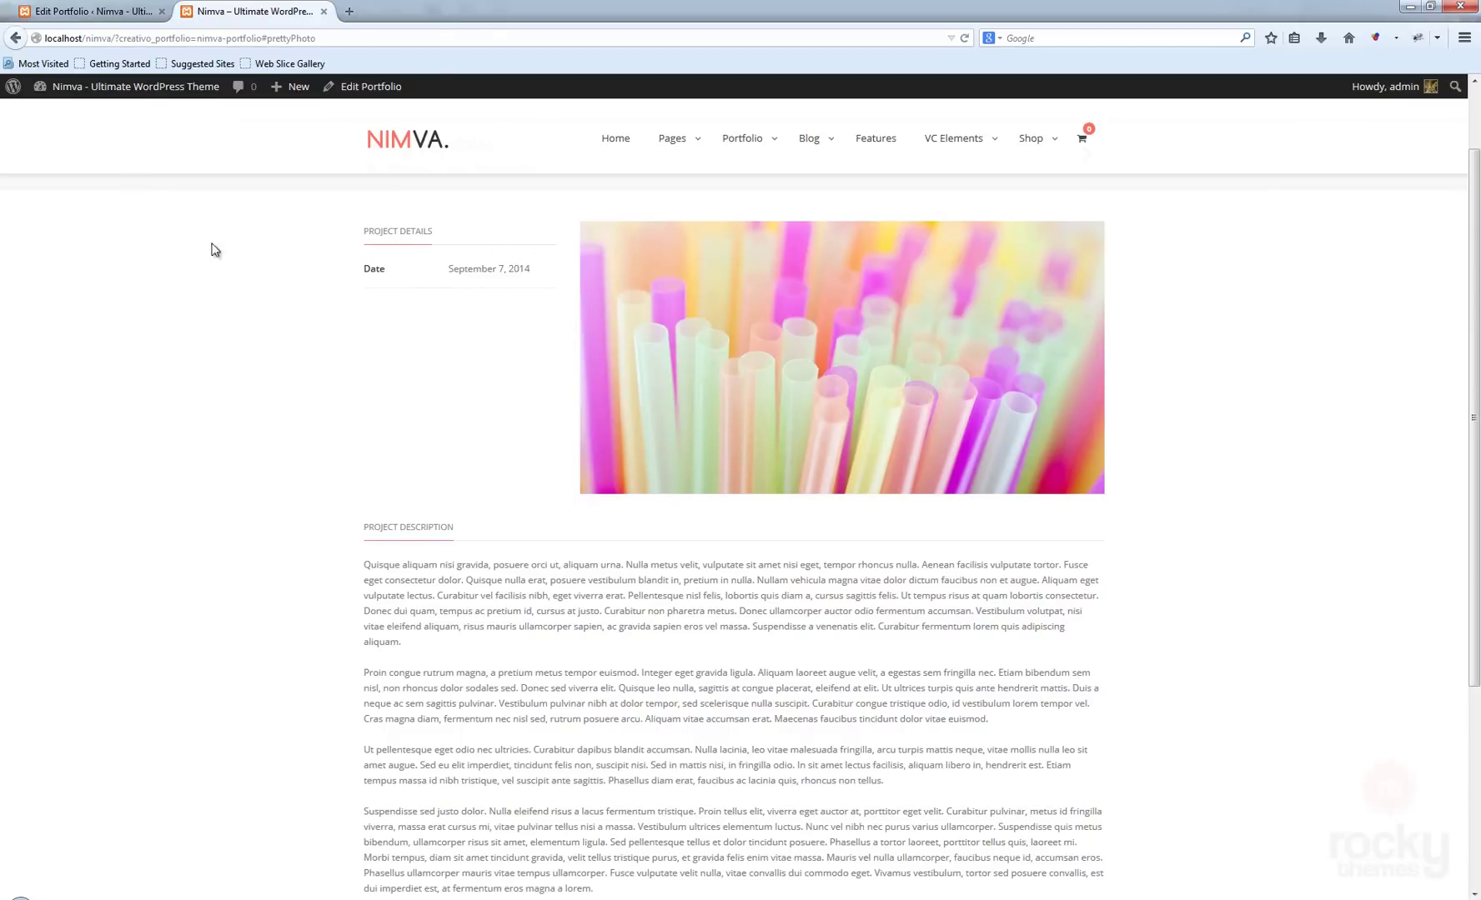
Set the portfolio post's Portfolio Details Position option to Right and update the post
click(91, 11)
click(338, 518)
click(349, 559)
scroll(860, 506, up, 10)
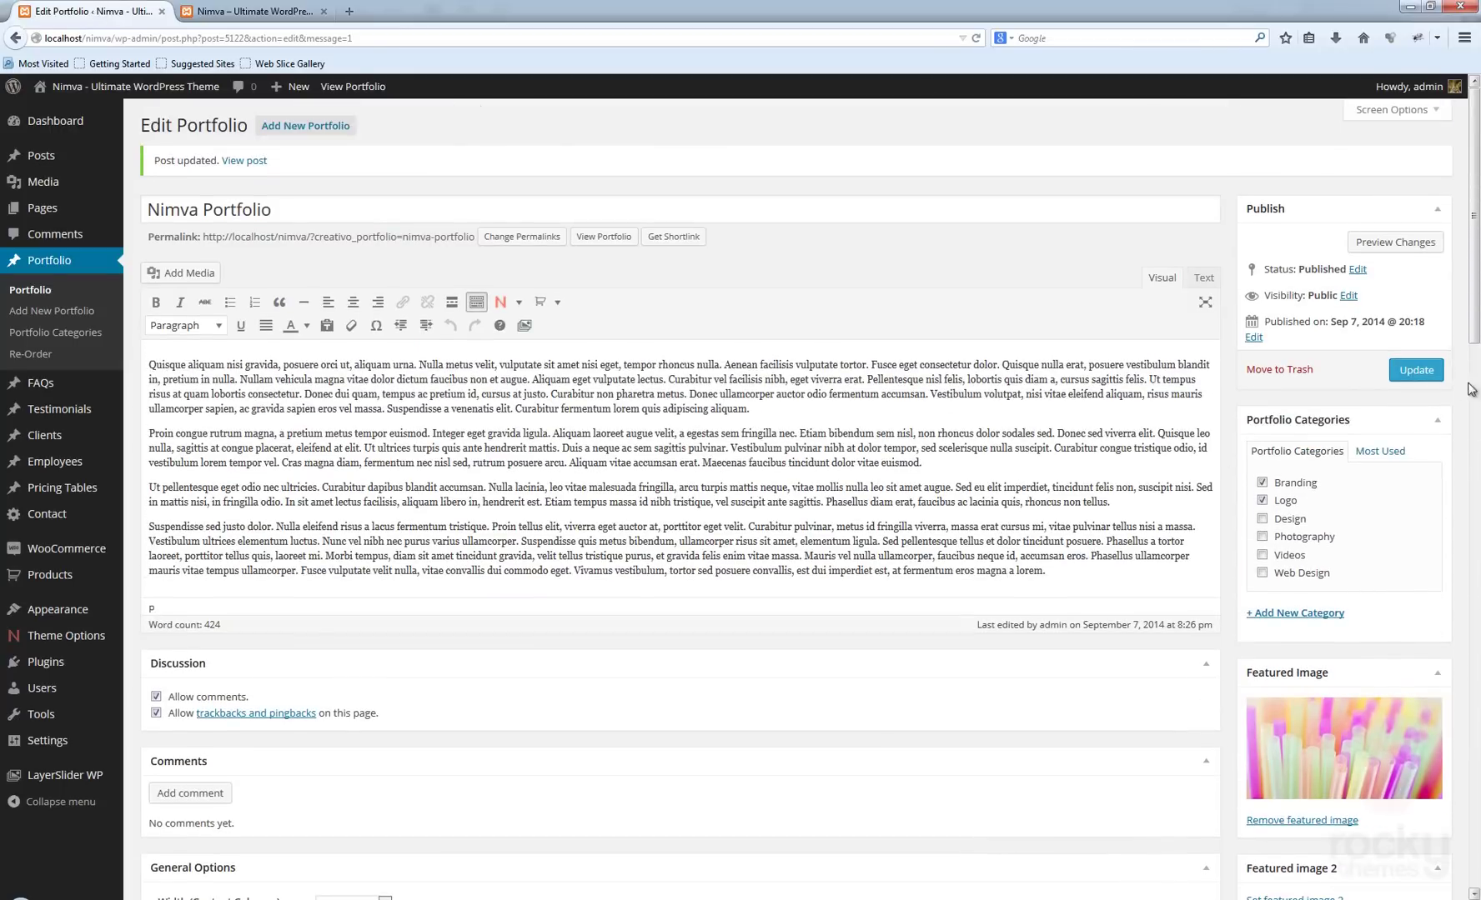
click(1415, 370)
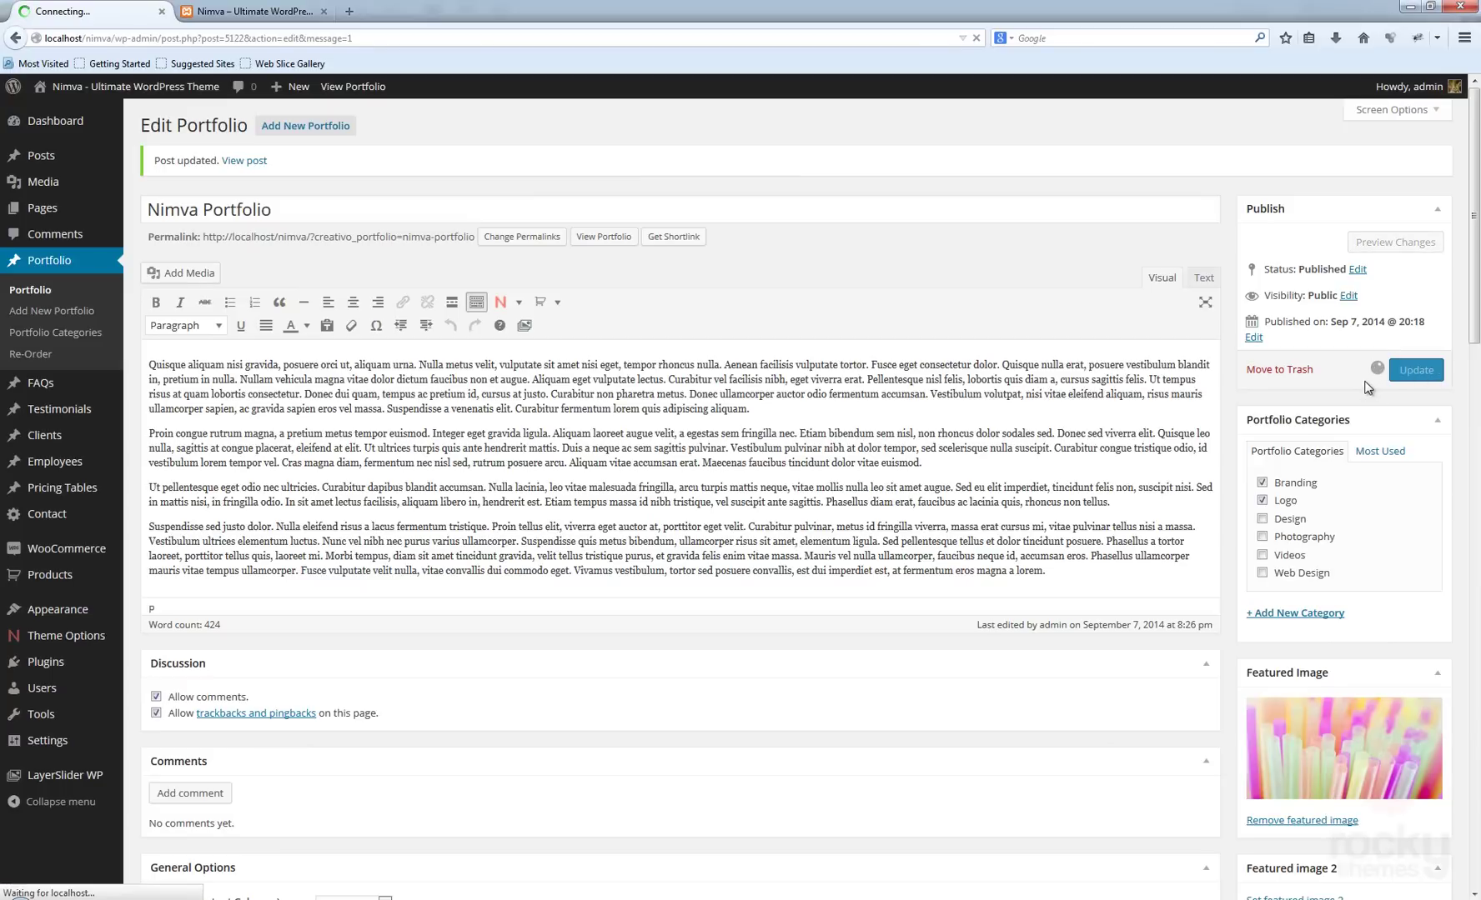
Reload the published portfolio page and examine the placement of the project details, image and project description
click(254, 13)
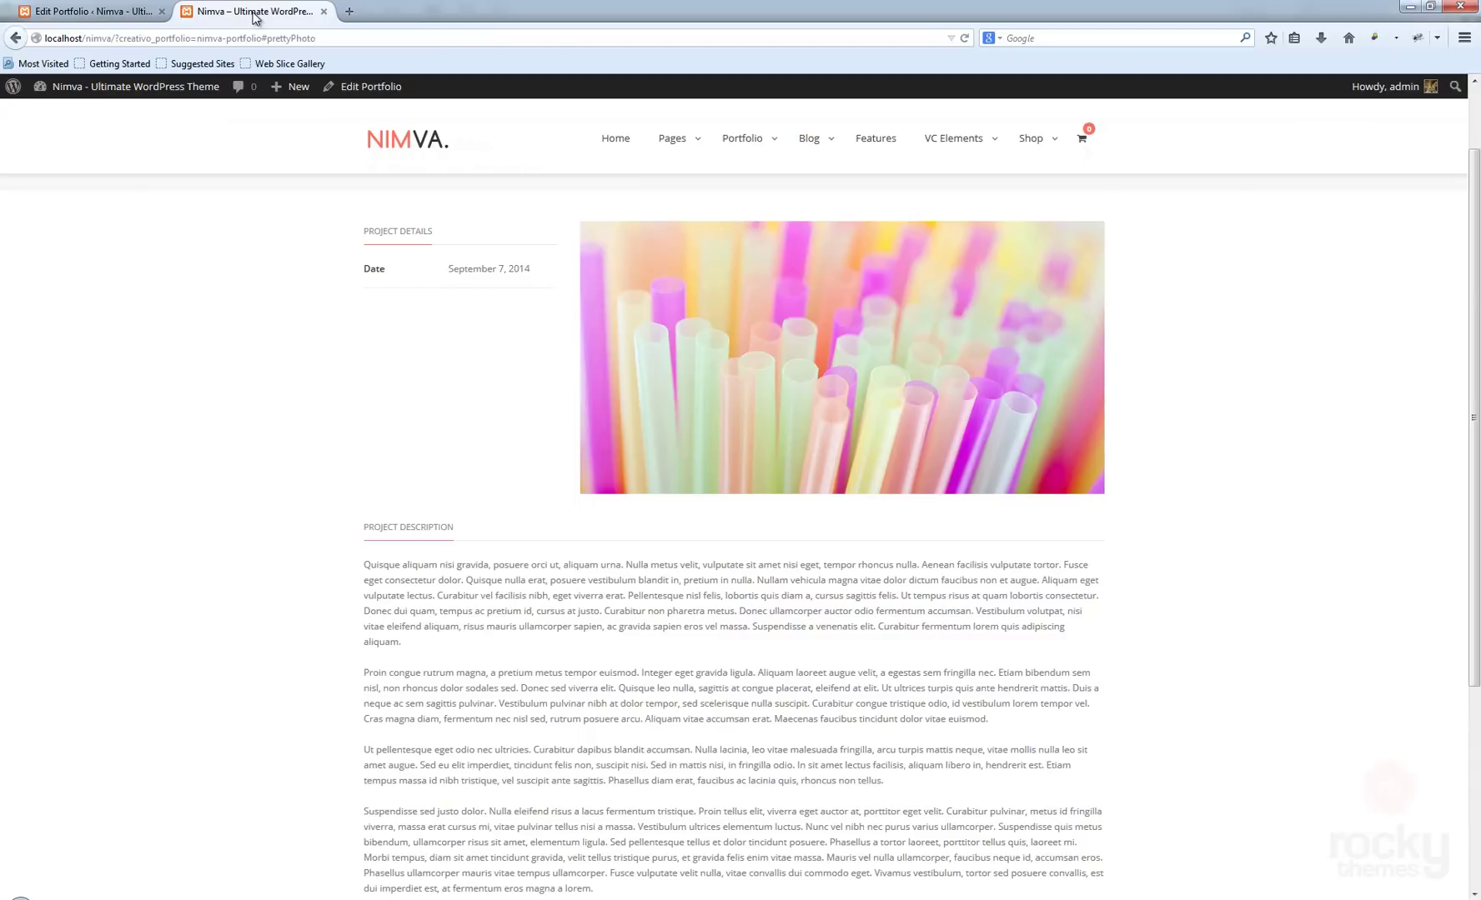
click(964, 39)
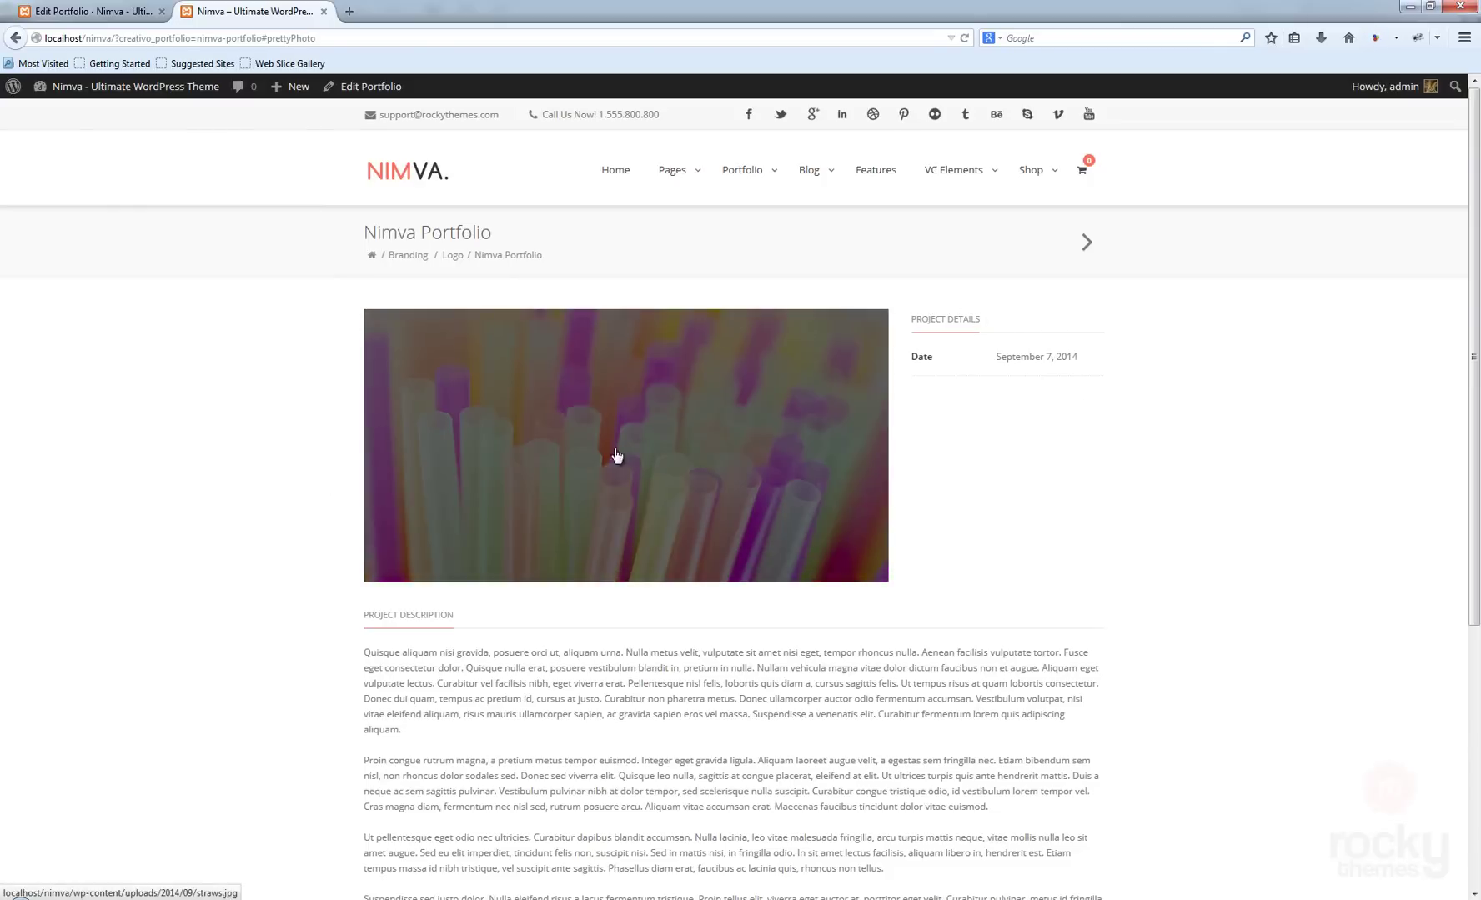
scroll(1083, 534, down, 2)
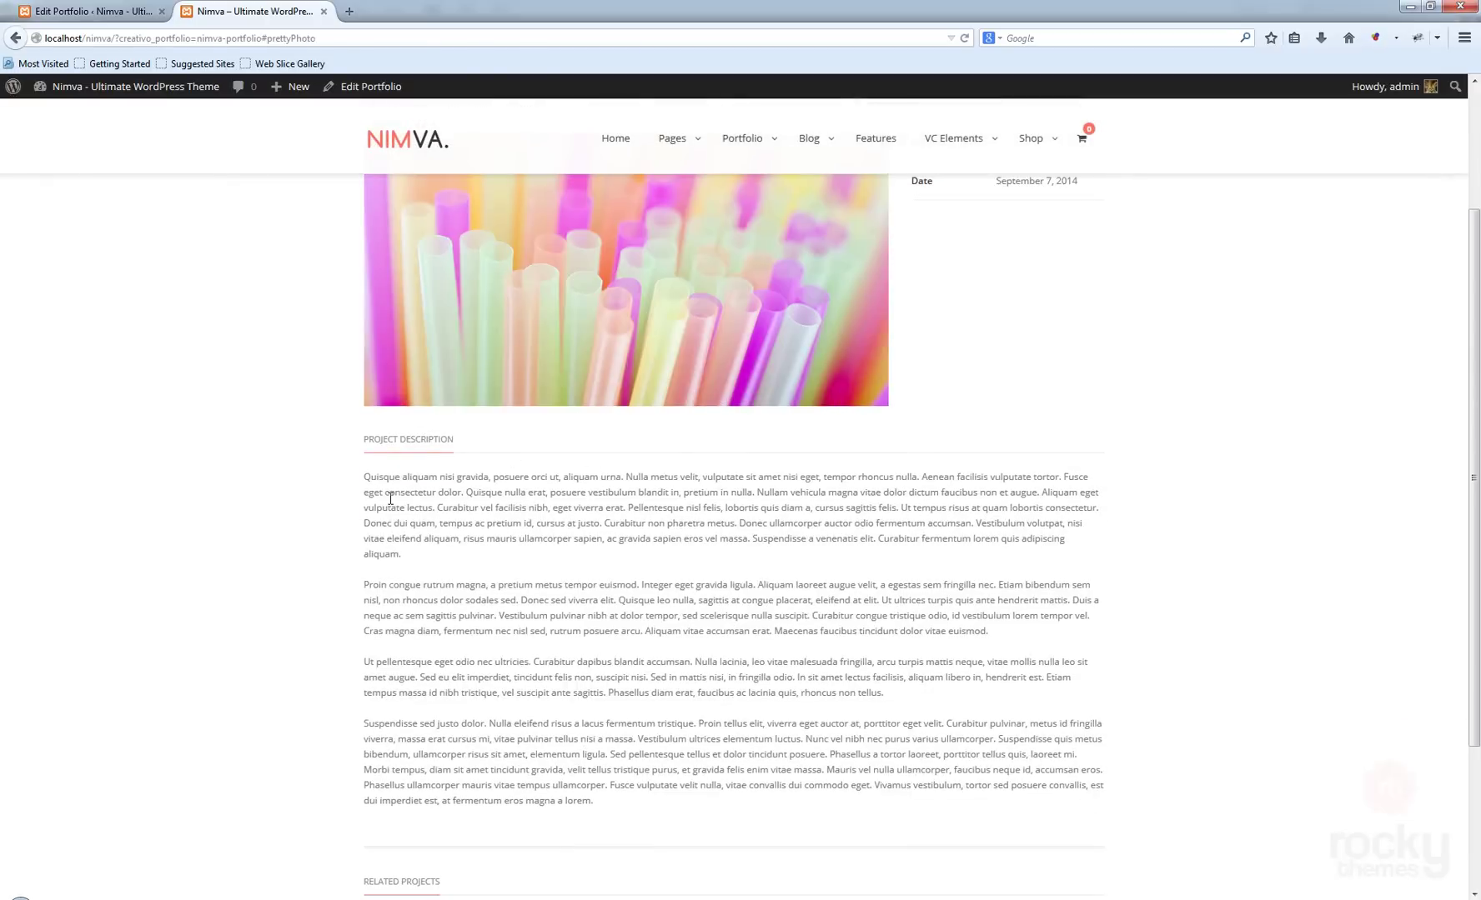
scroll(587, 542, down, 2)
scroll(725, 504, up, 3)
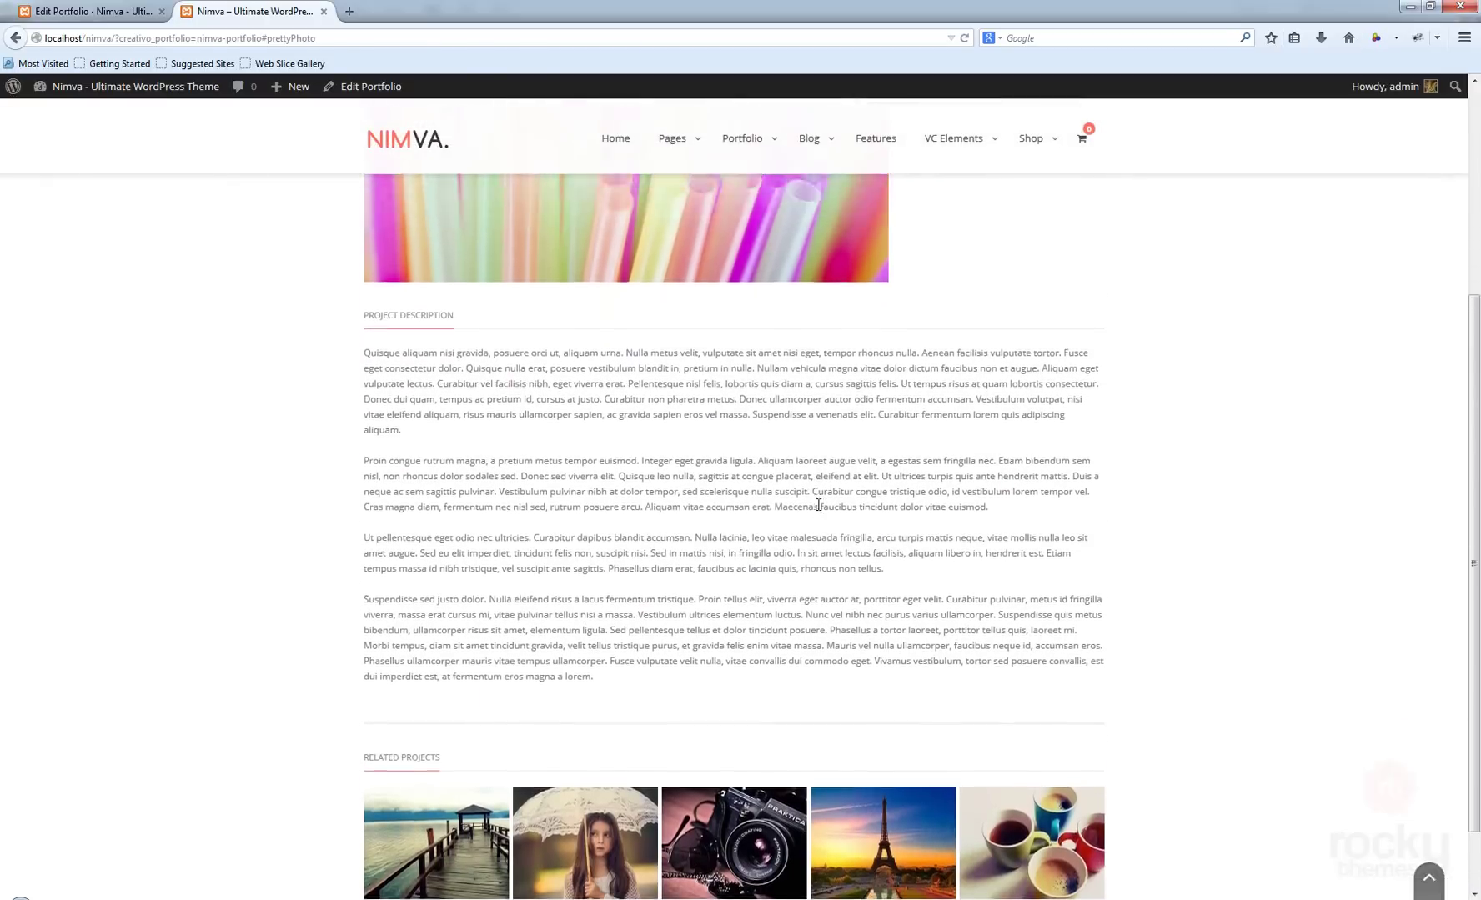
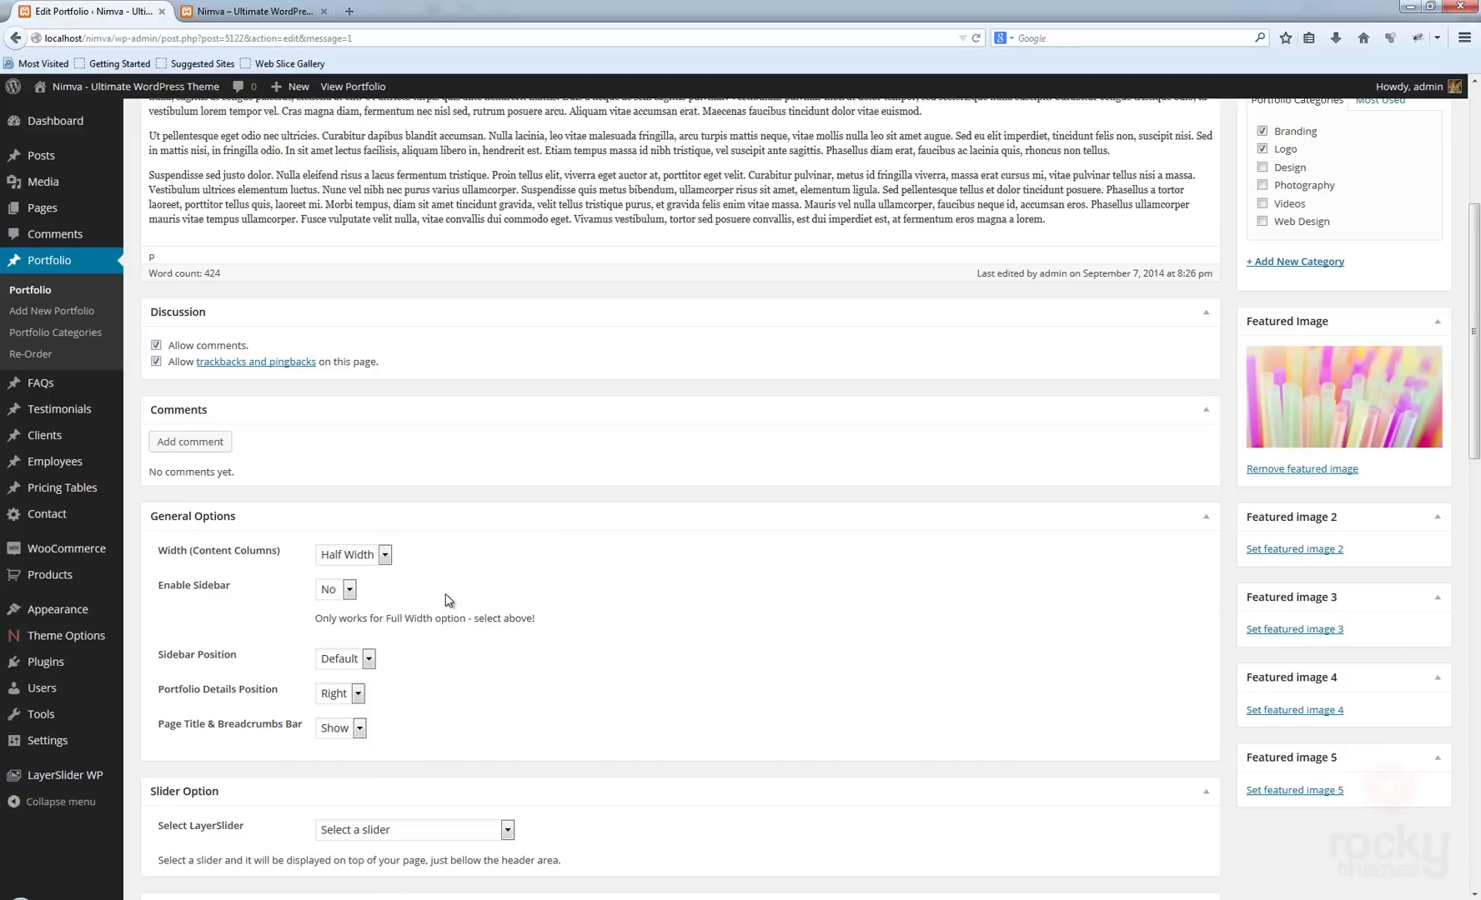
Set the post's Width (Content Columns) to Full Width and Enable Sidebar to Yes, and update the post
click(373, 557)
click(340, 576)
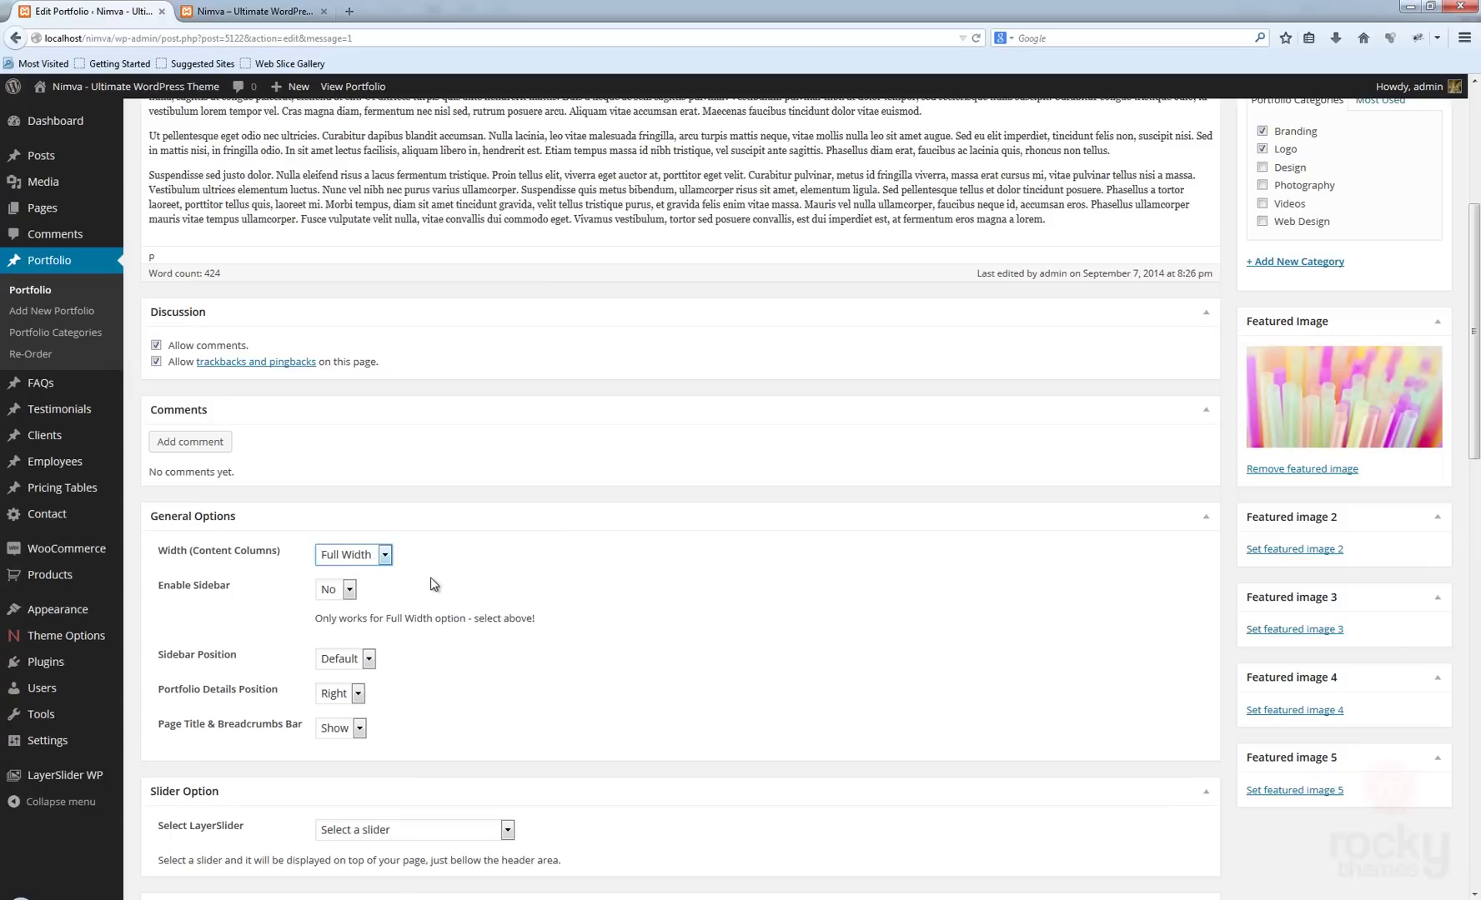
click(349, 590)
click(339, 625)
scroll(672, 684, up, 3)
scroll(1009, 679, up, 3)
click(1416, 369)
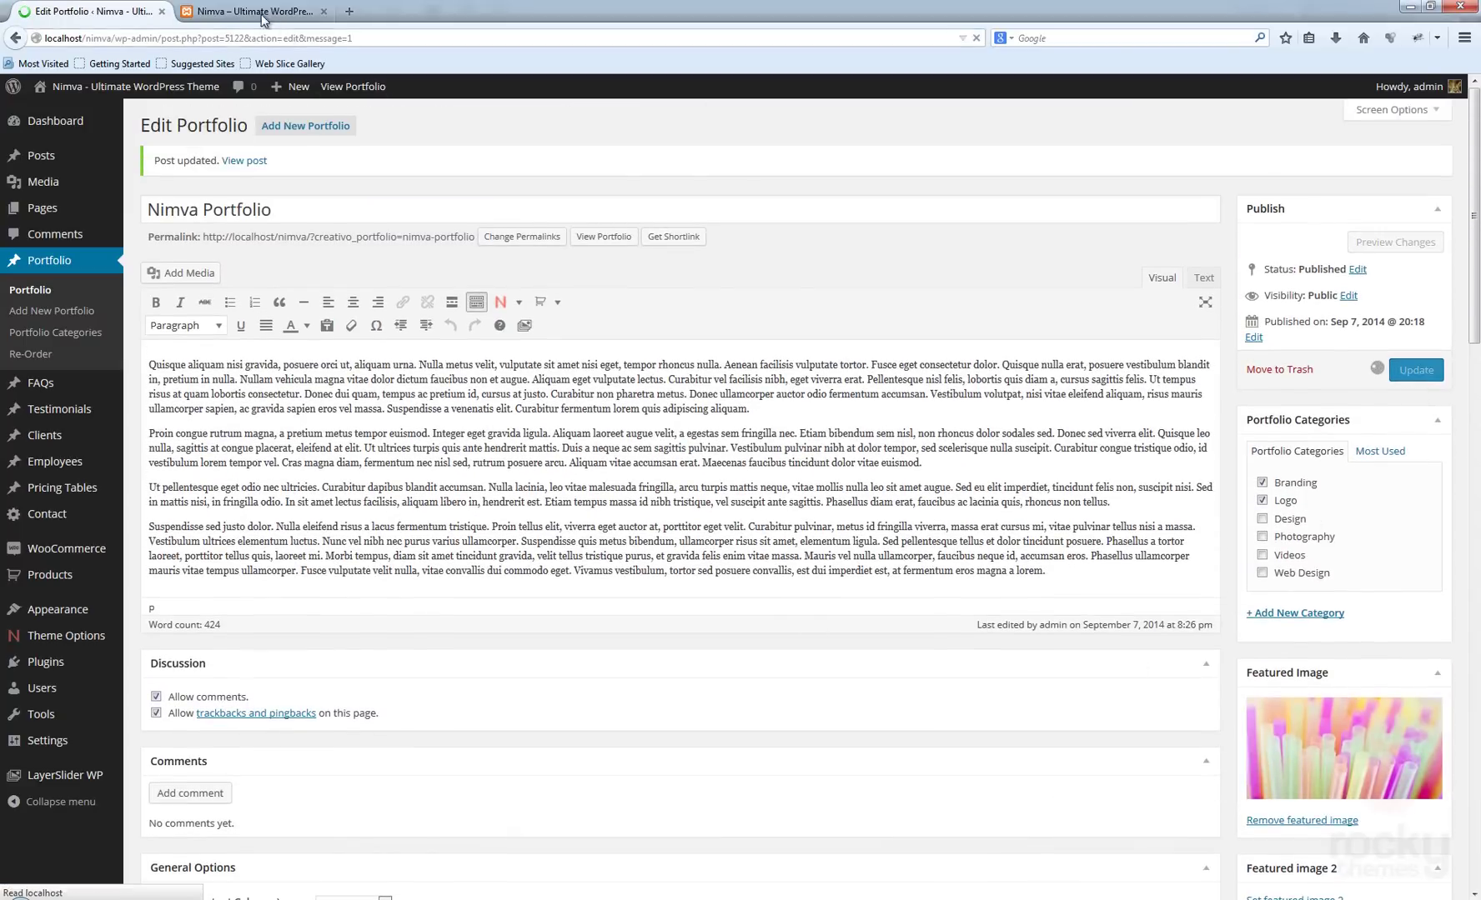
Reload the published portfolio page and examine the sidebar widgets, project description and project details in the full-width layout
click(251, 12)
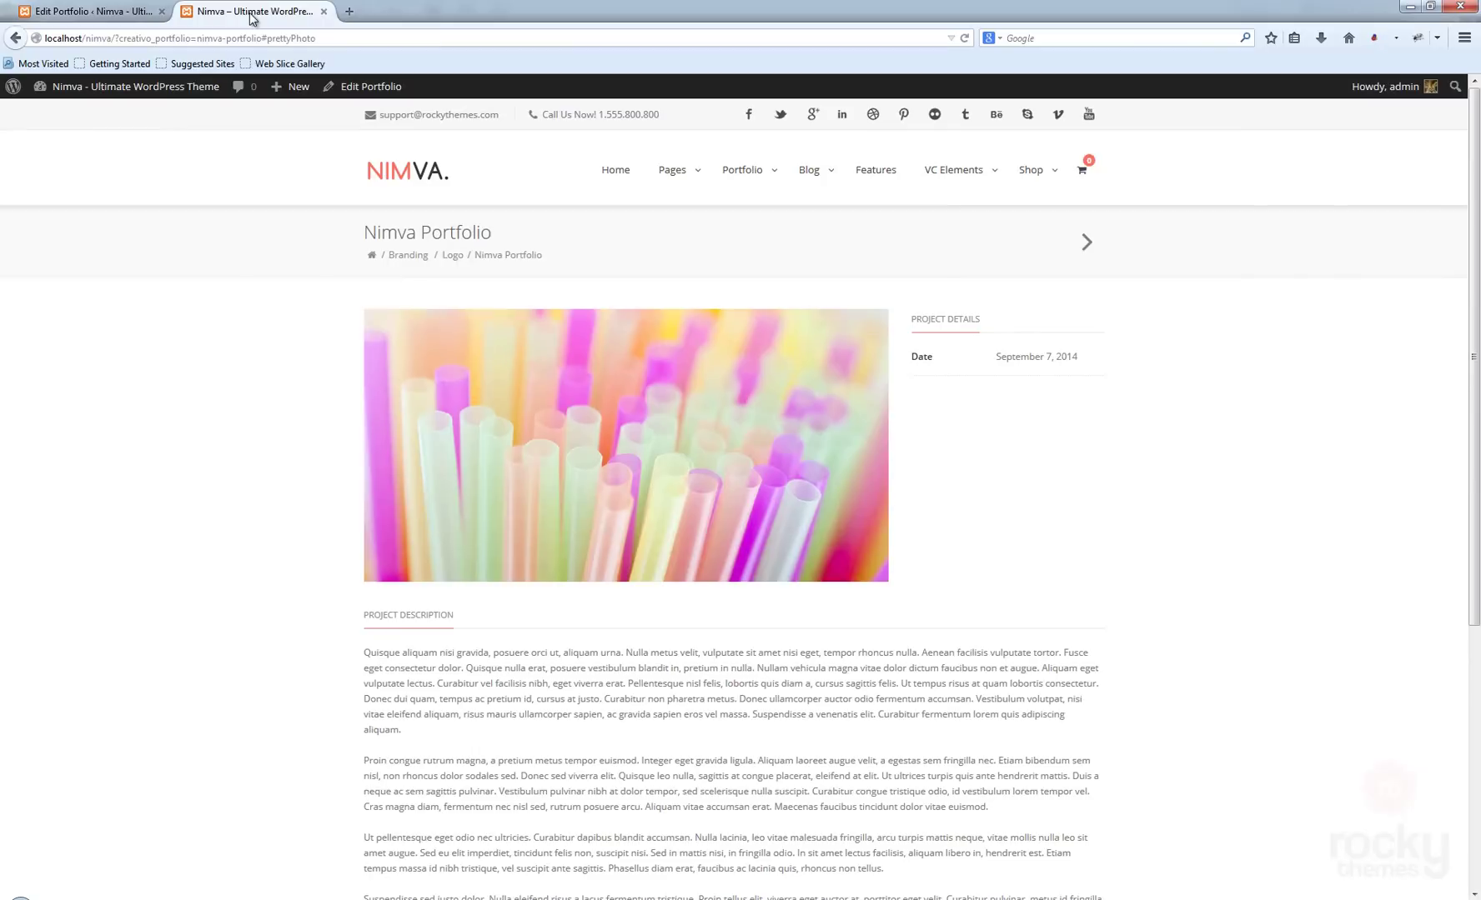
click(964, 38)
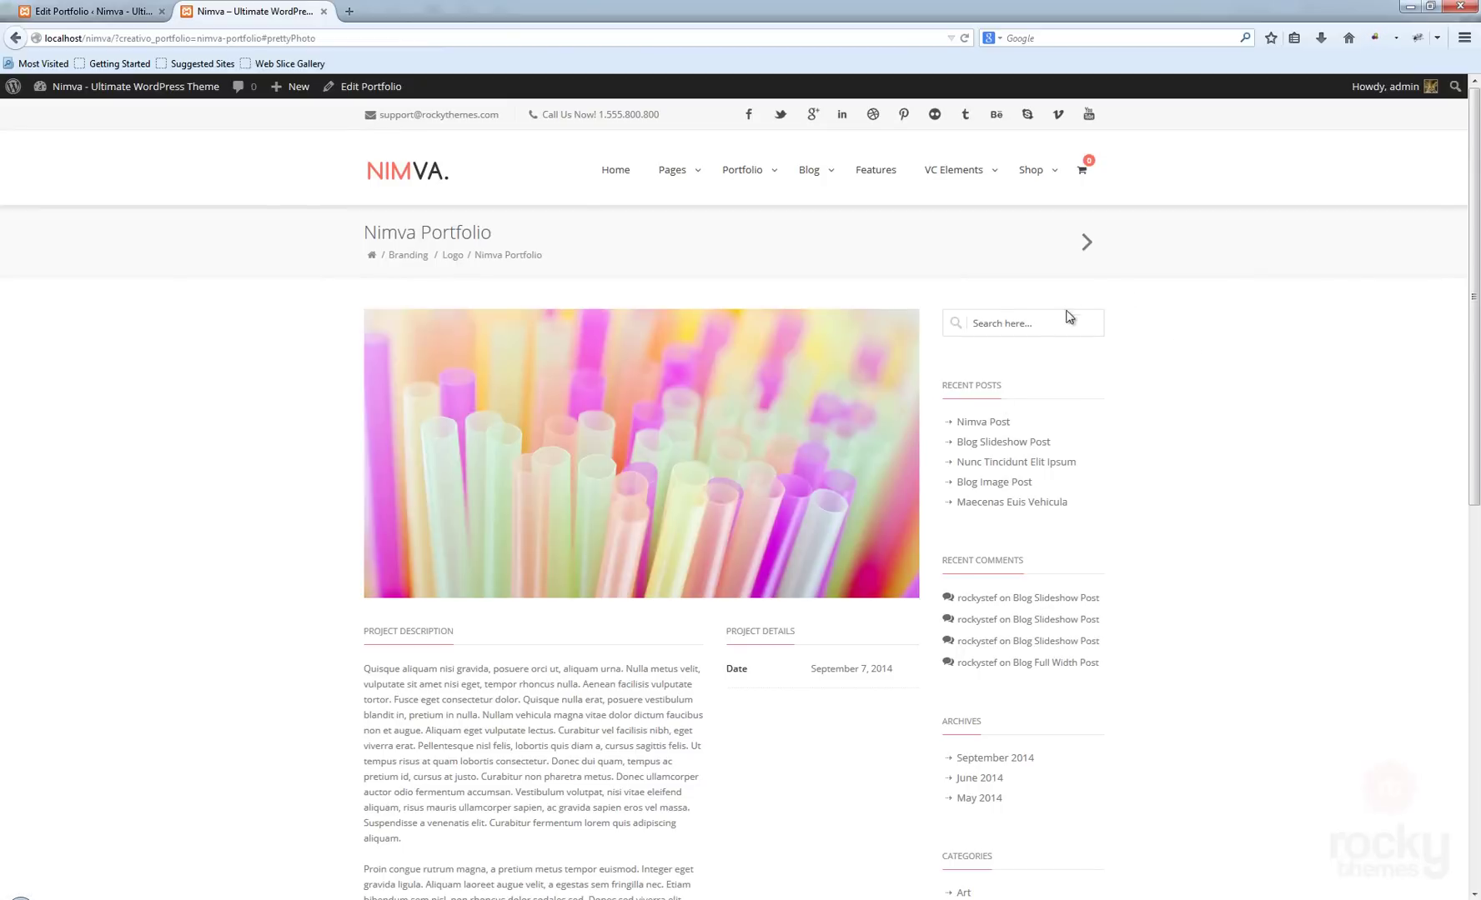
scroll(1154, 444, down, 4)
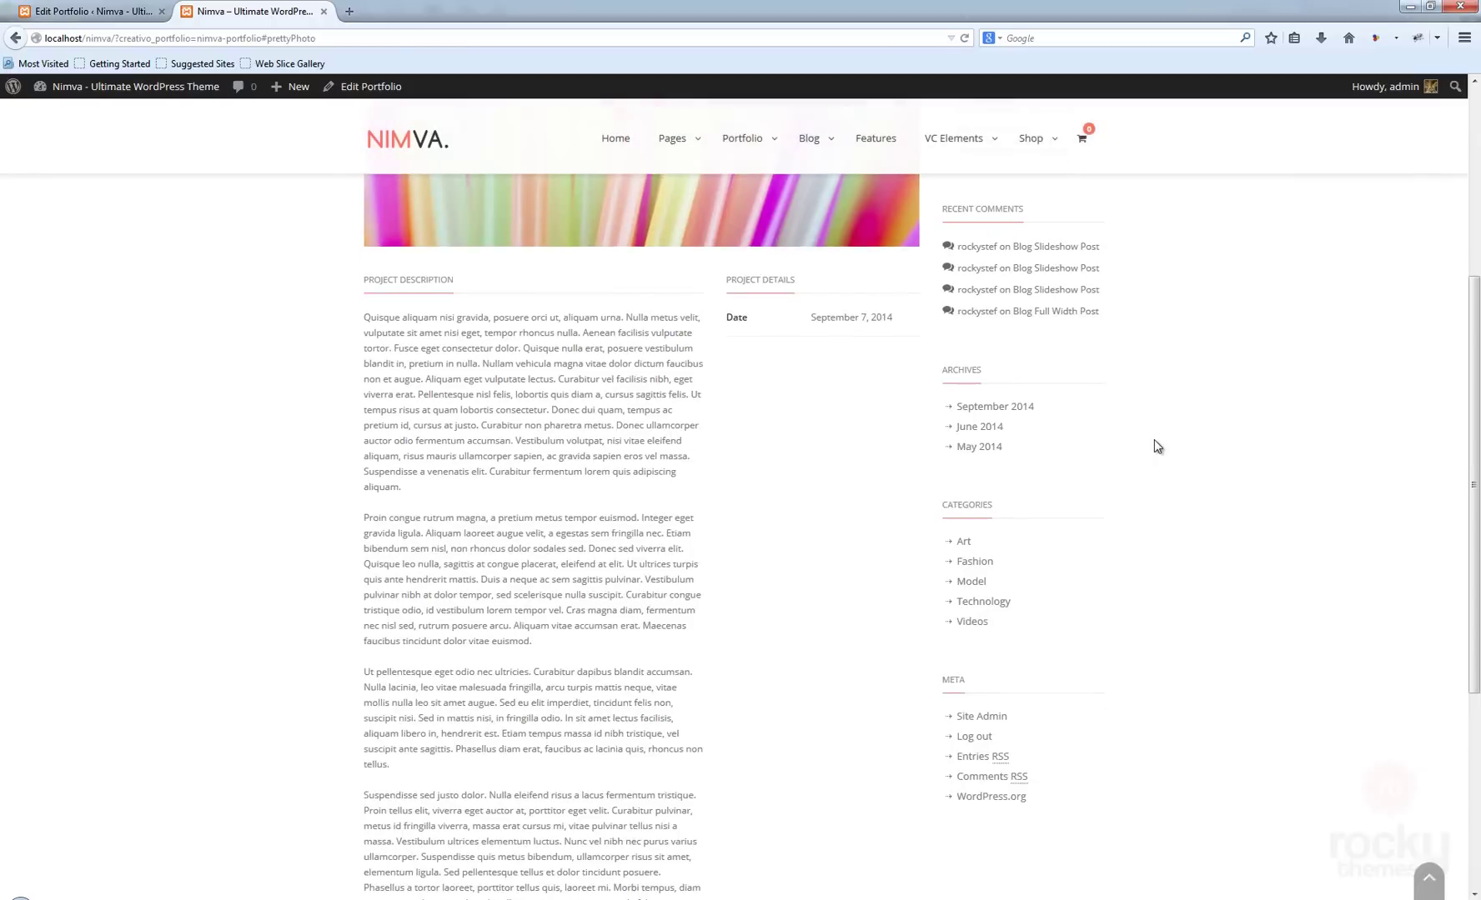
scroll(1153, 442, down, 4)
scroll(1148, 450, up, 8)
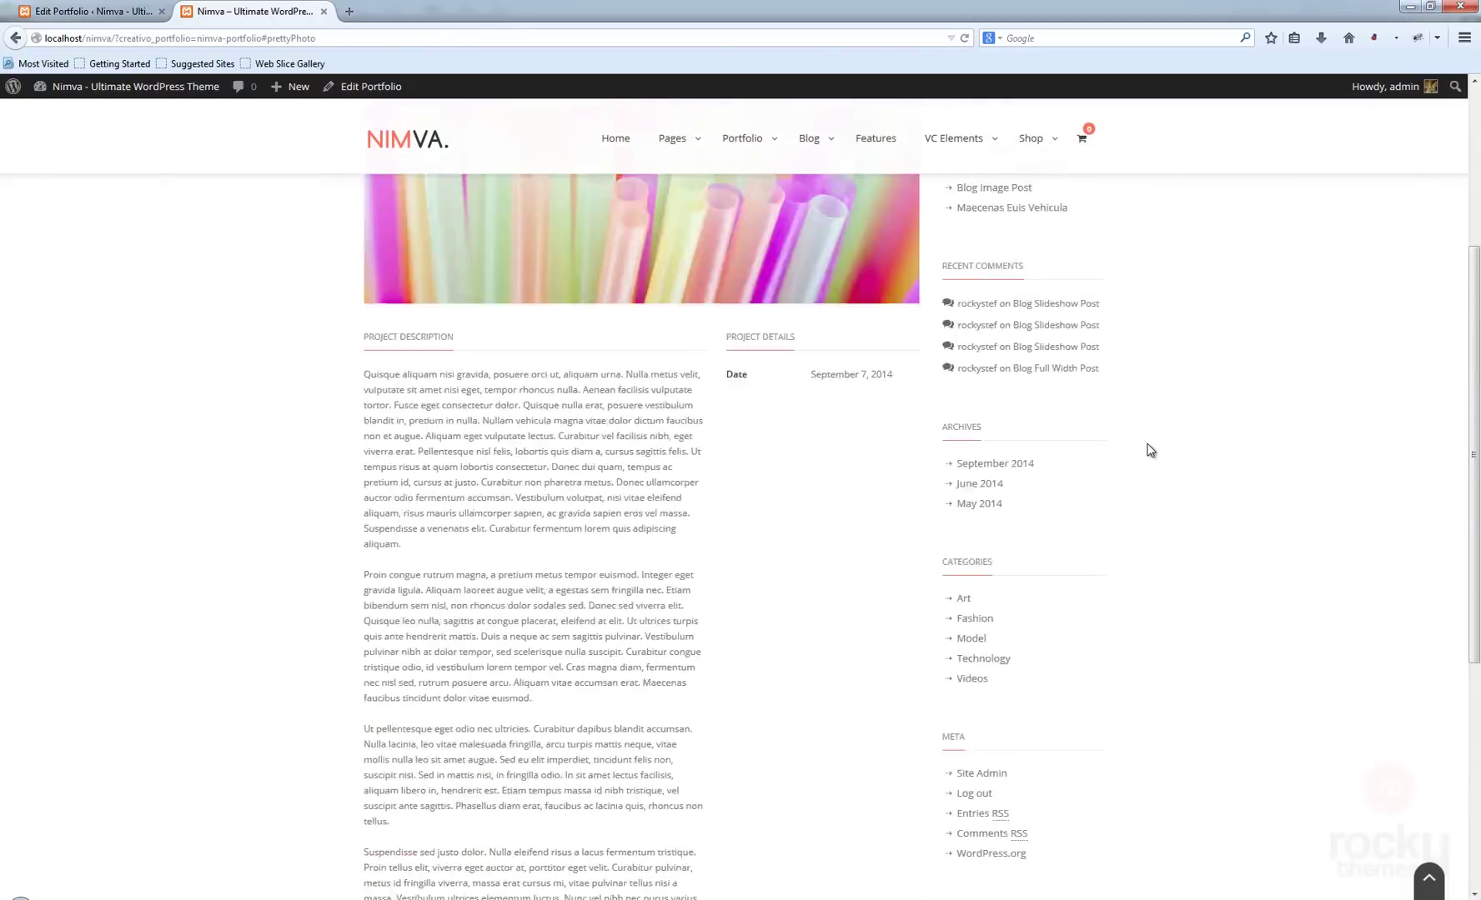
scroll(1150, 463, down, 4)
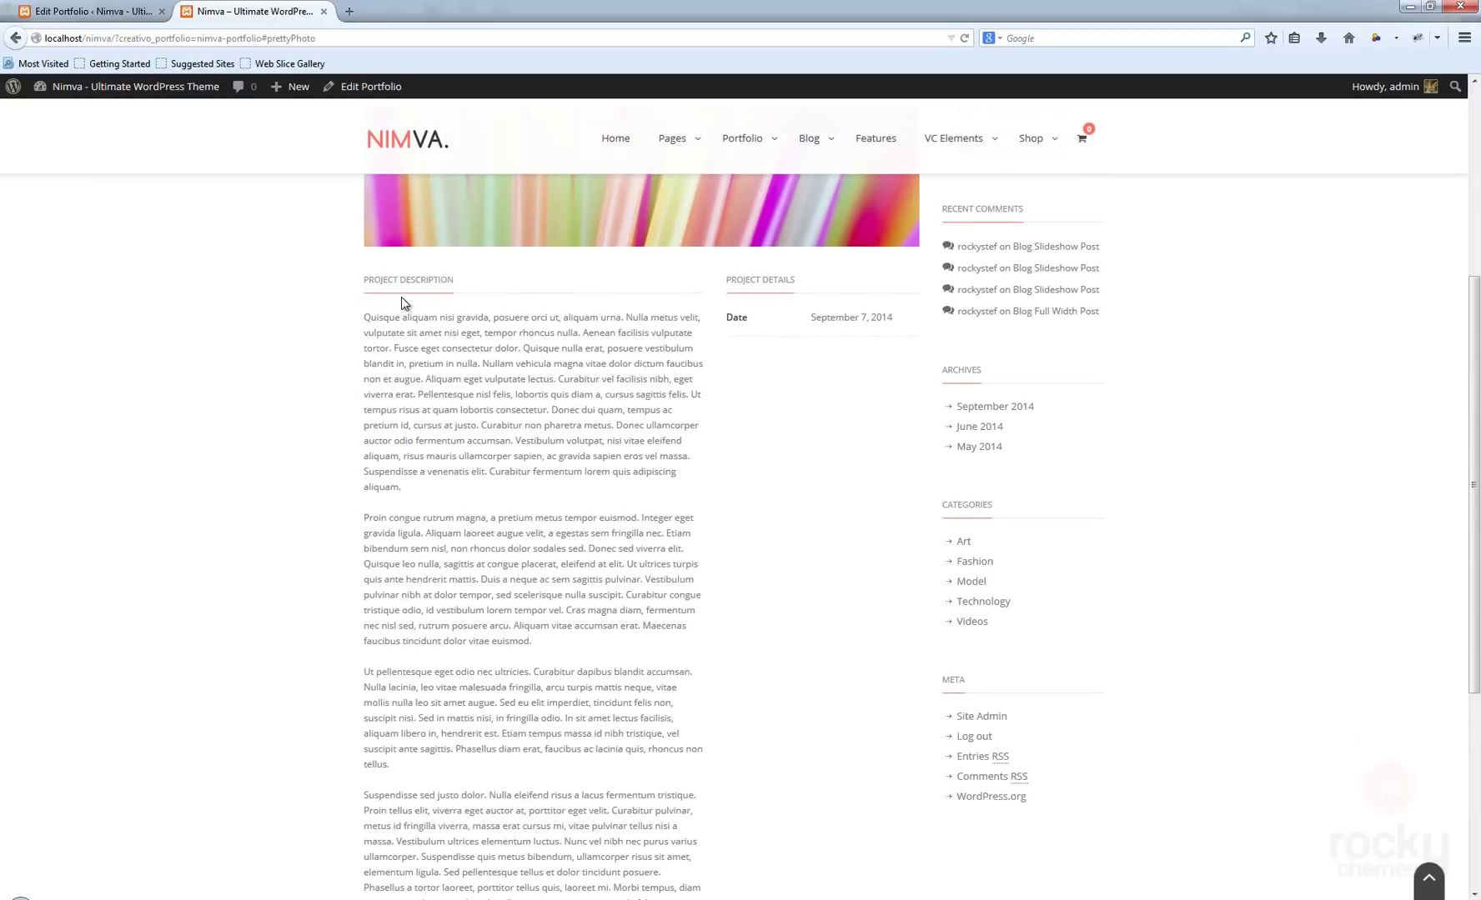
scroll(773, 449, up, 2)
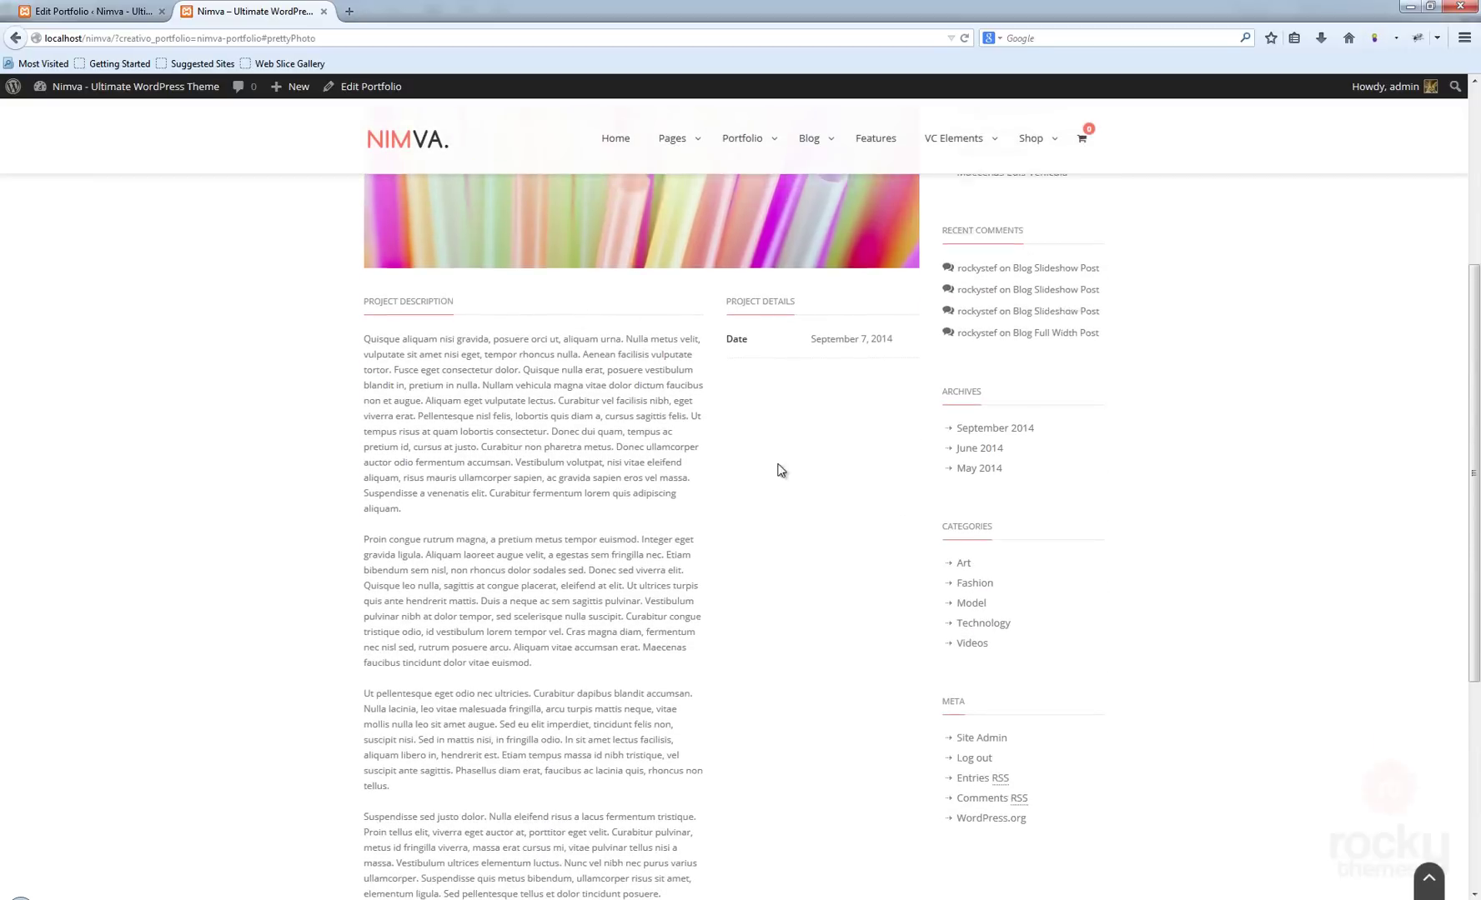
scroll(234, 505, up, 2)
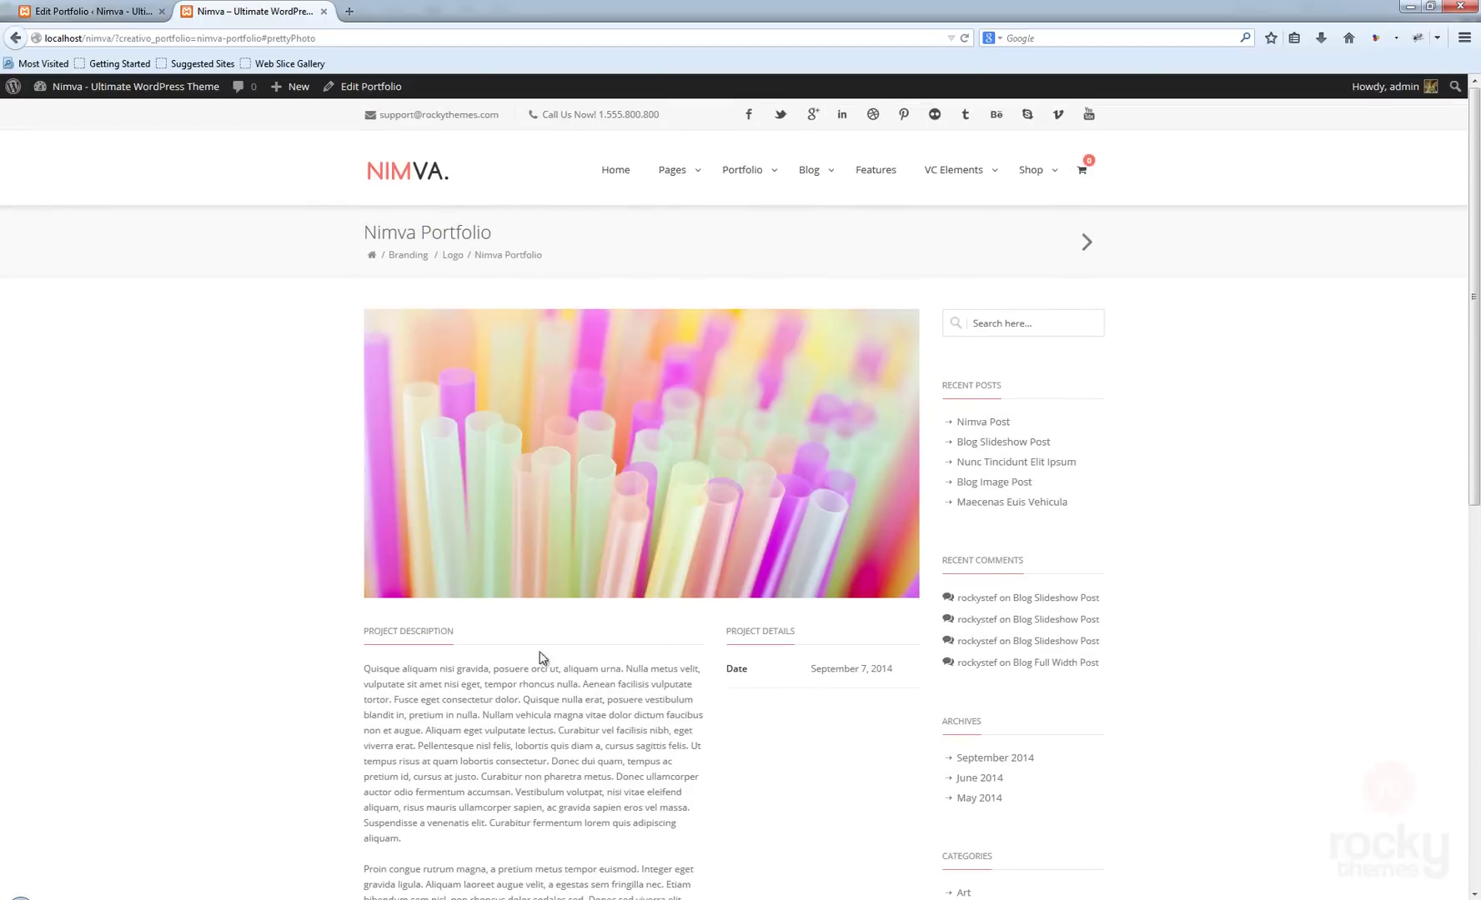
Assign the Portfolio Sidebar to the portfolio post and update the post
click(129, 11)
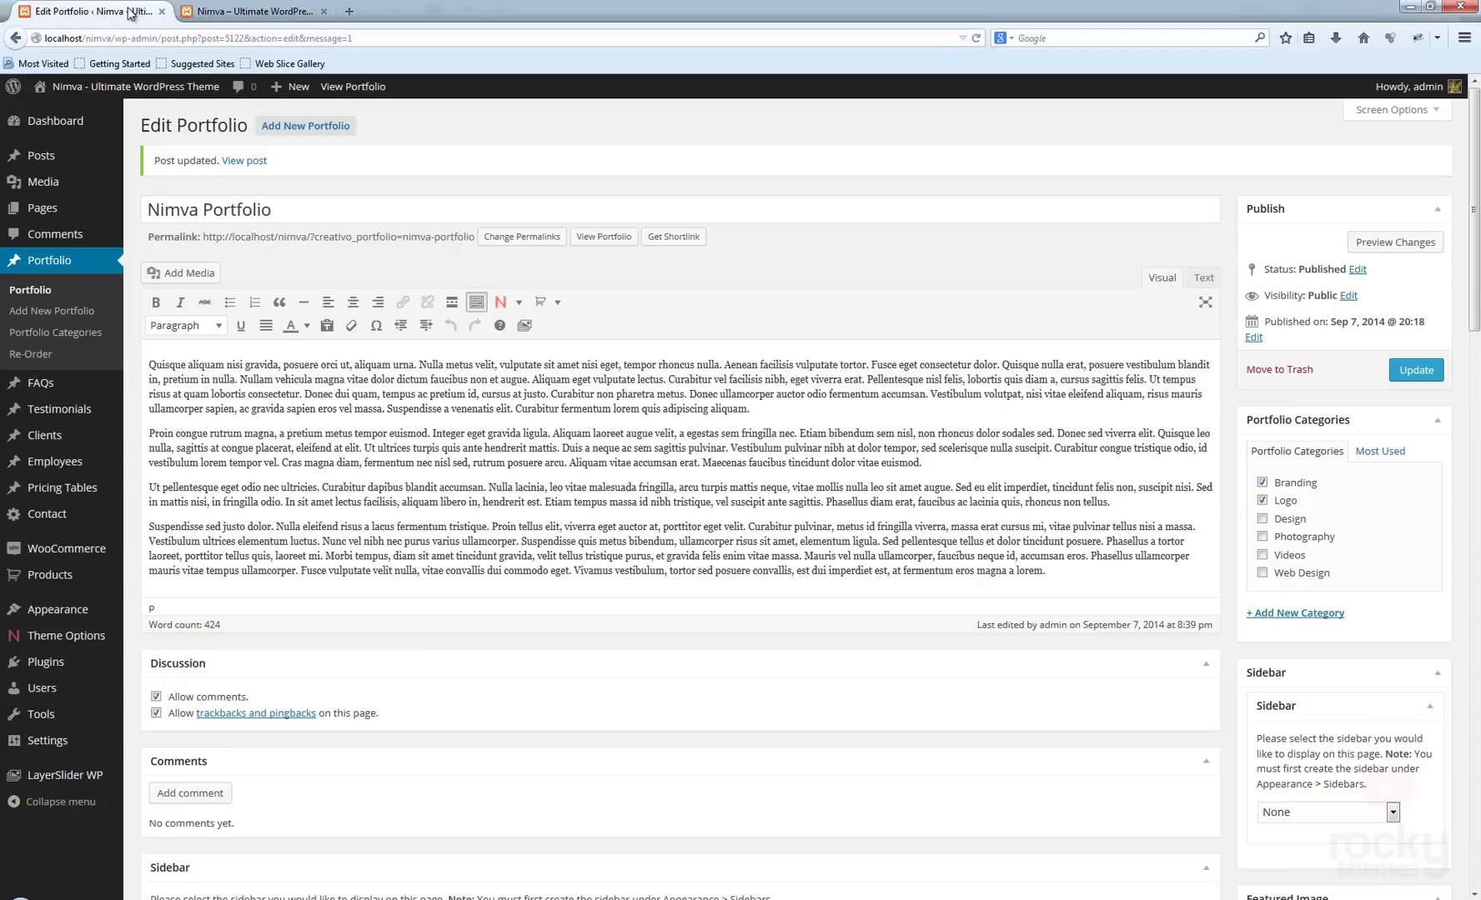
scroll(660, 717, down, 8)
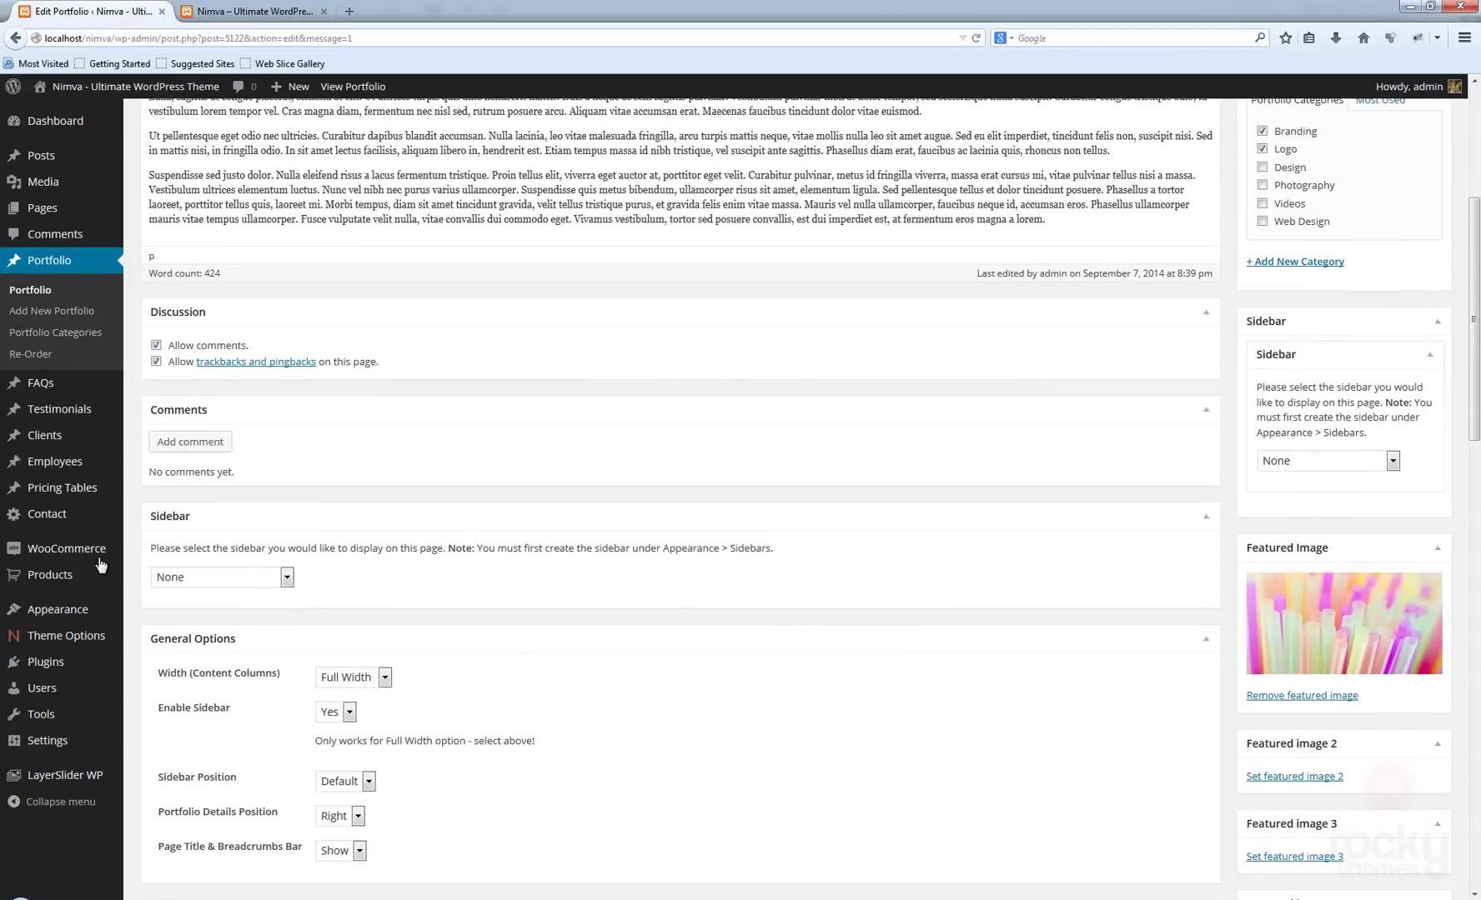
scroll(512, 667, down, 2)
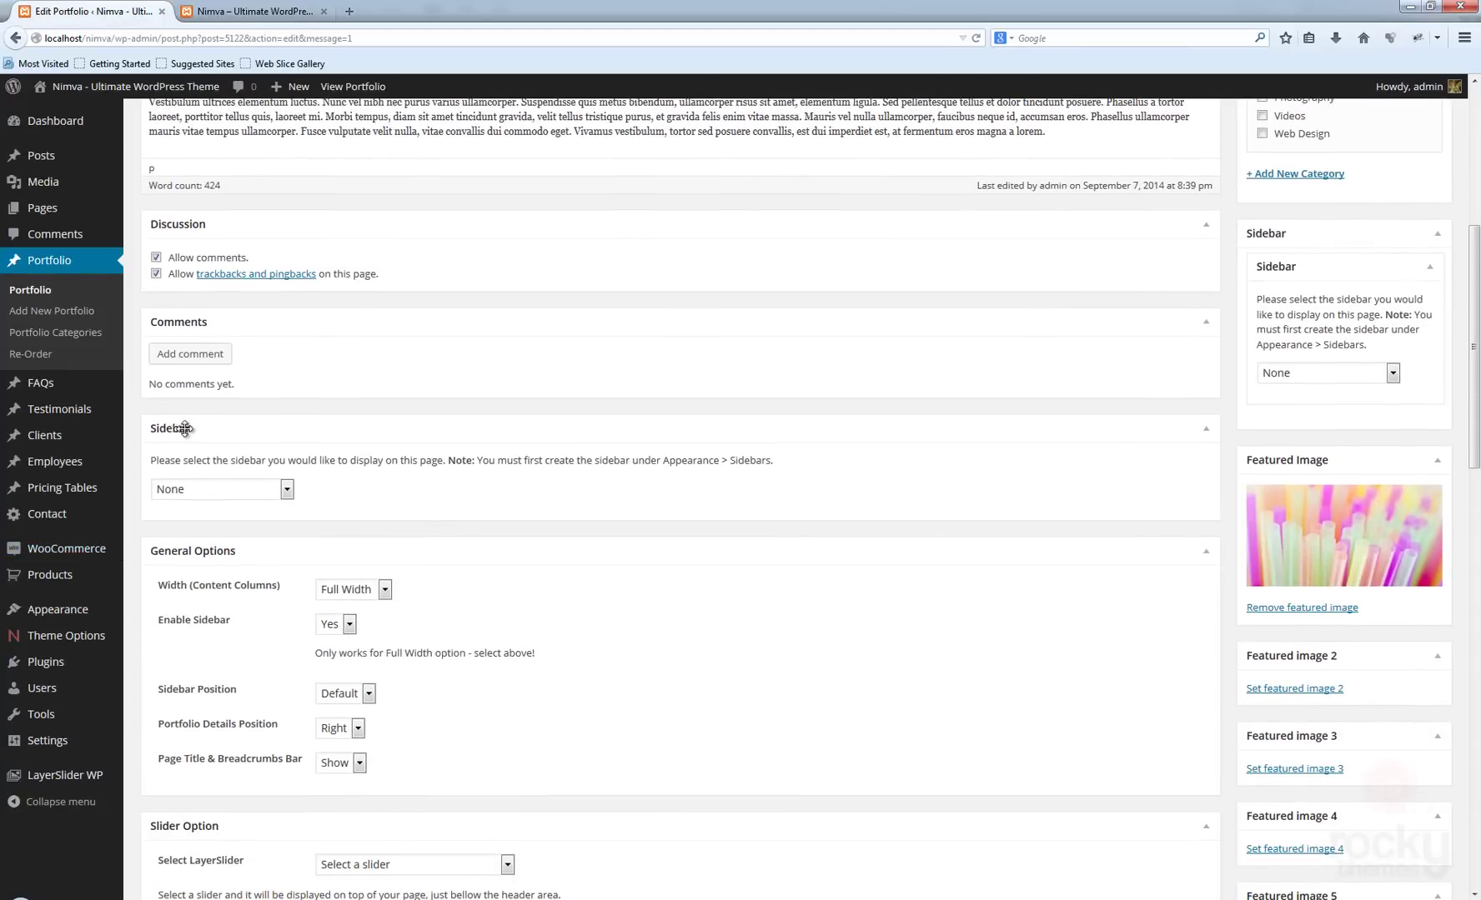
click(250, 488)
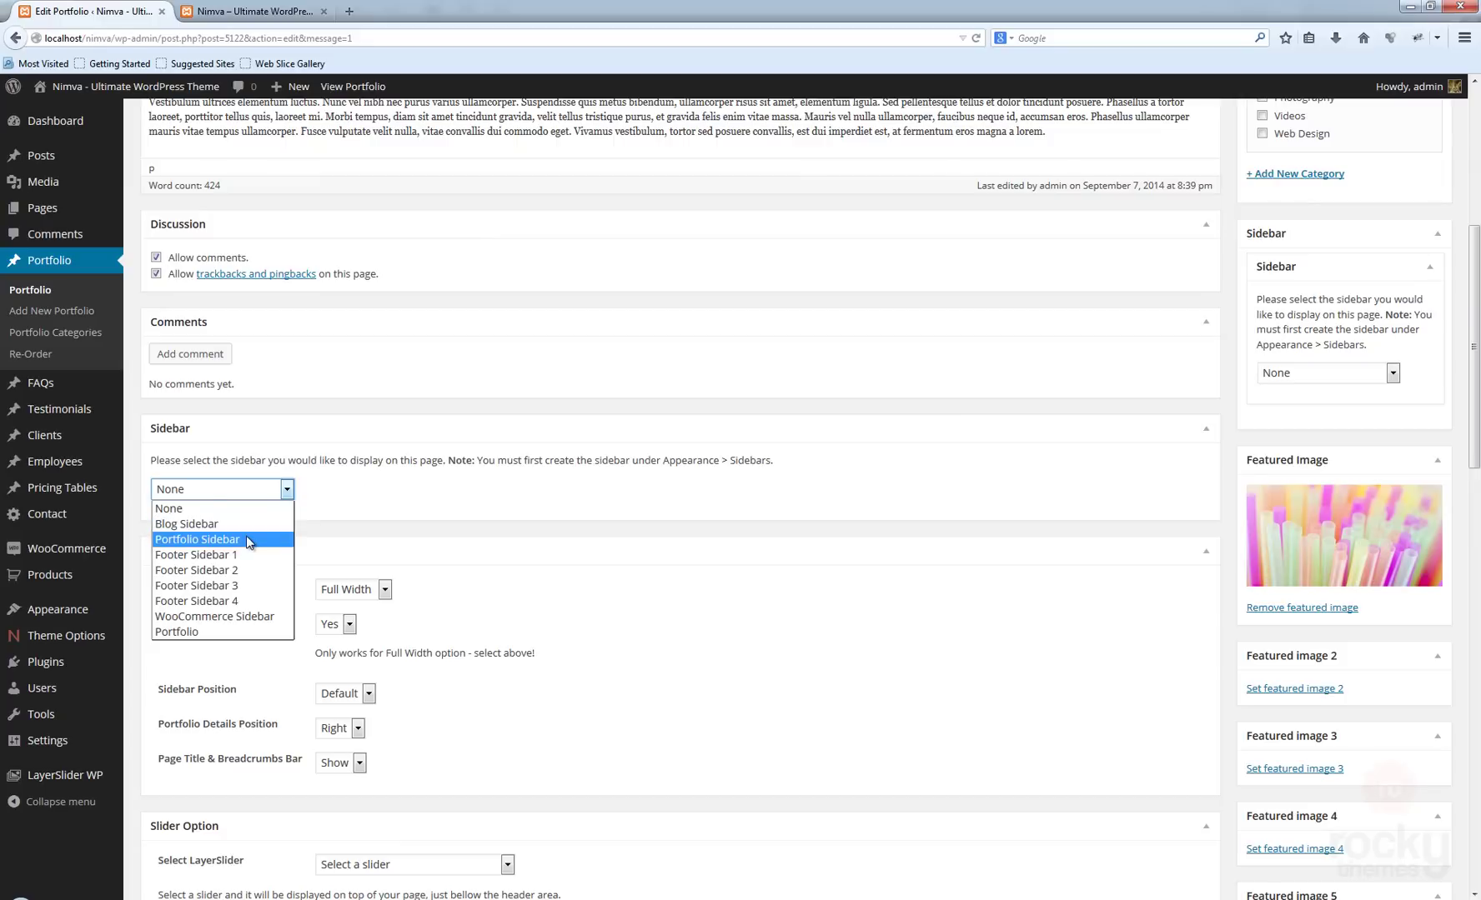
click(206, 547)
scroll(1356, 464, up, 5)
click(1415, 371)
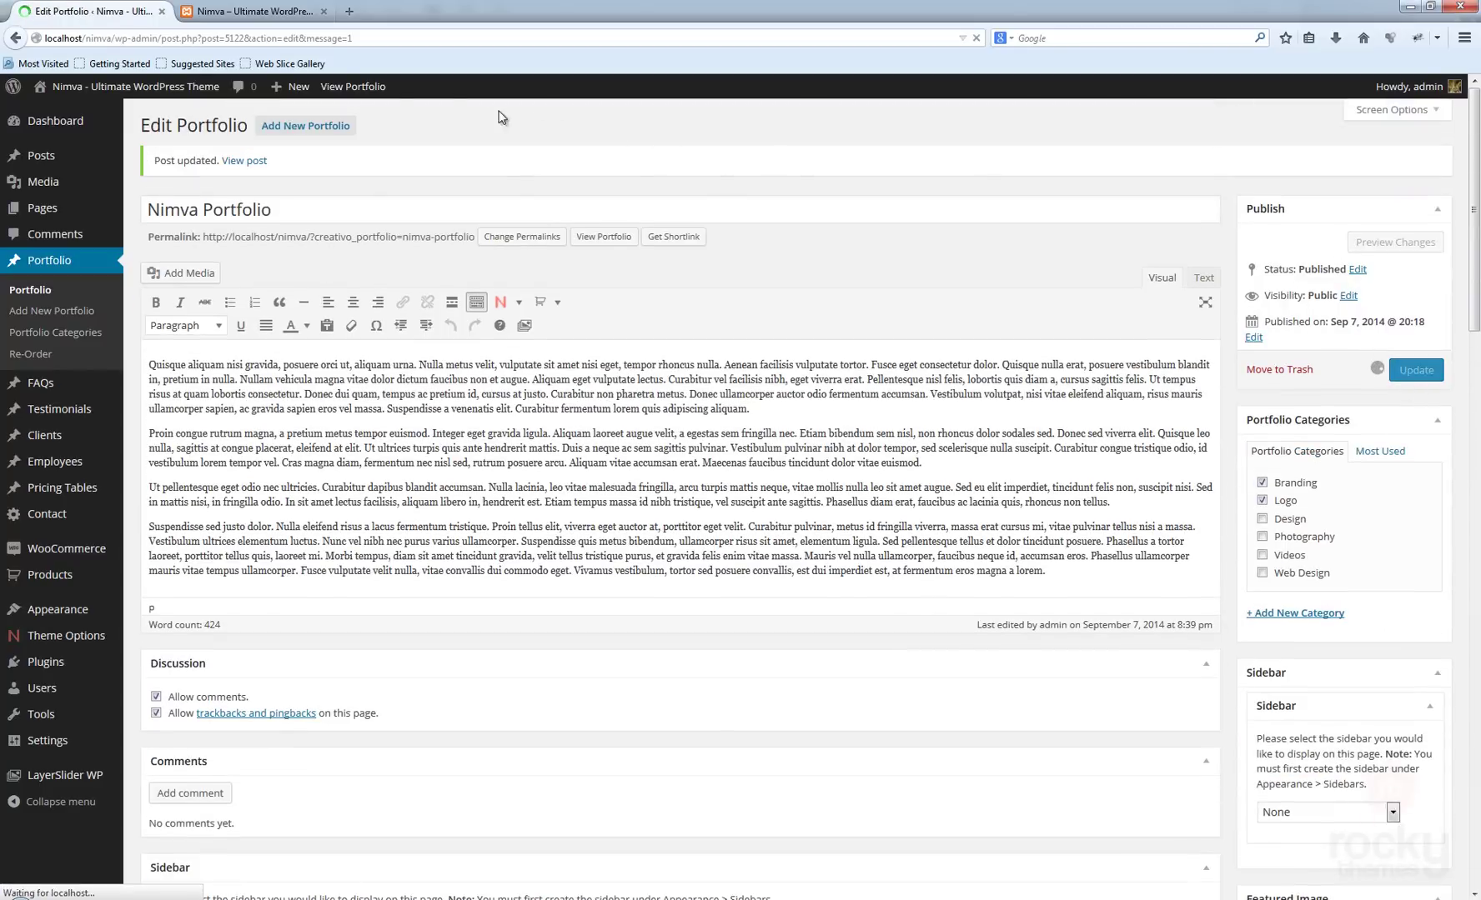
Reload the published portfolio page and check its sidebar area with the Portfolio Sidebar assigned
click(259, 12)
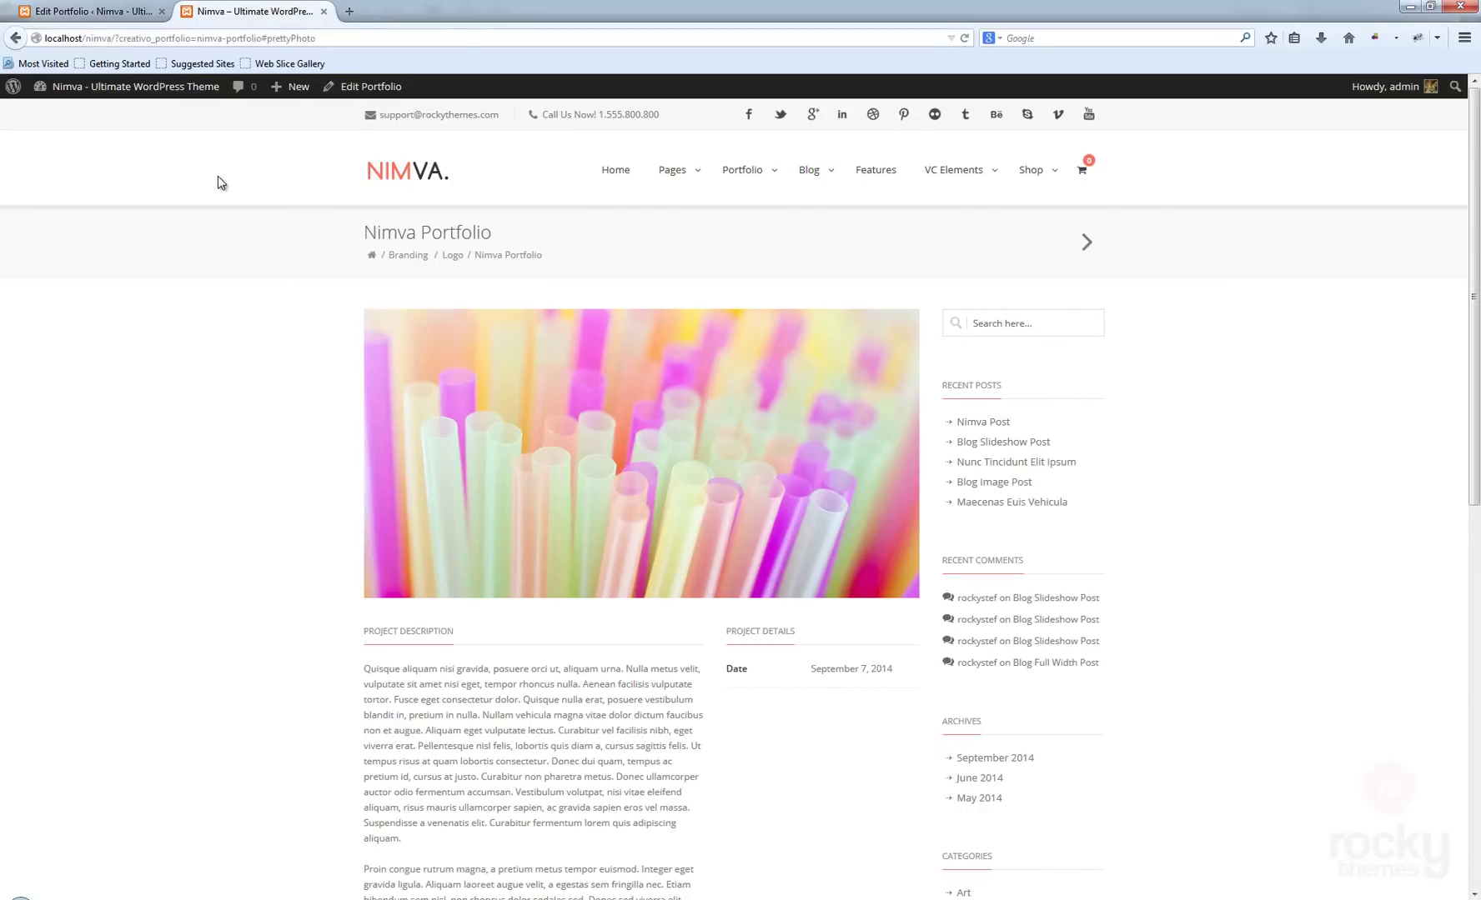
click(968, 42)
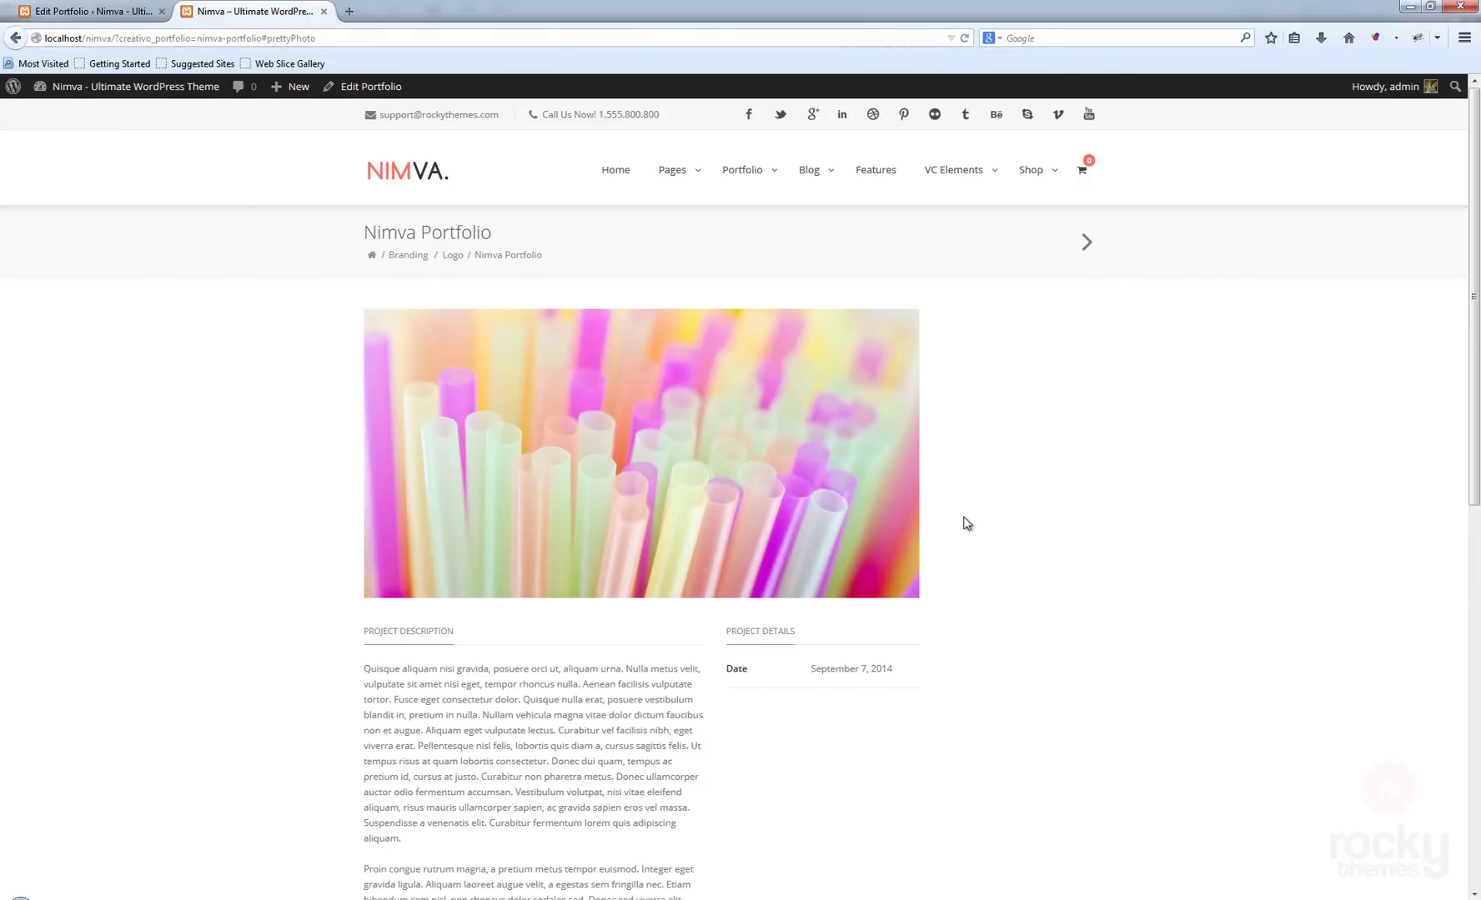
scroll(963, 518, down, 5)
scroll(1045, 556, up, 5)
Set the portfolio post's Sidebar selection back to None and update the post
click(130, 13)
scroll(262, 809, down, 3)
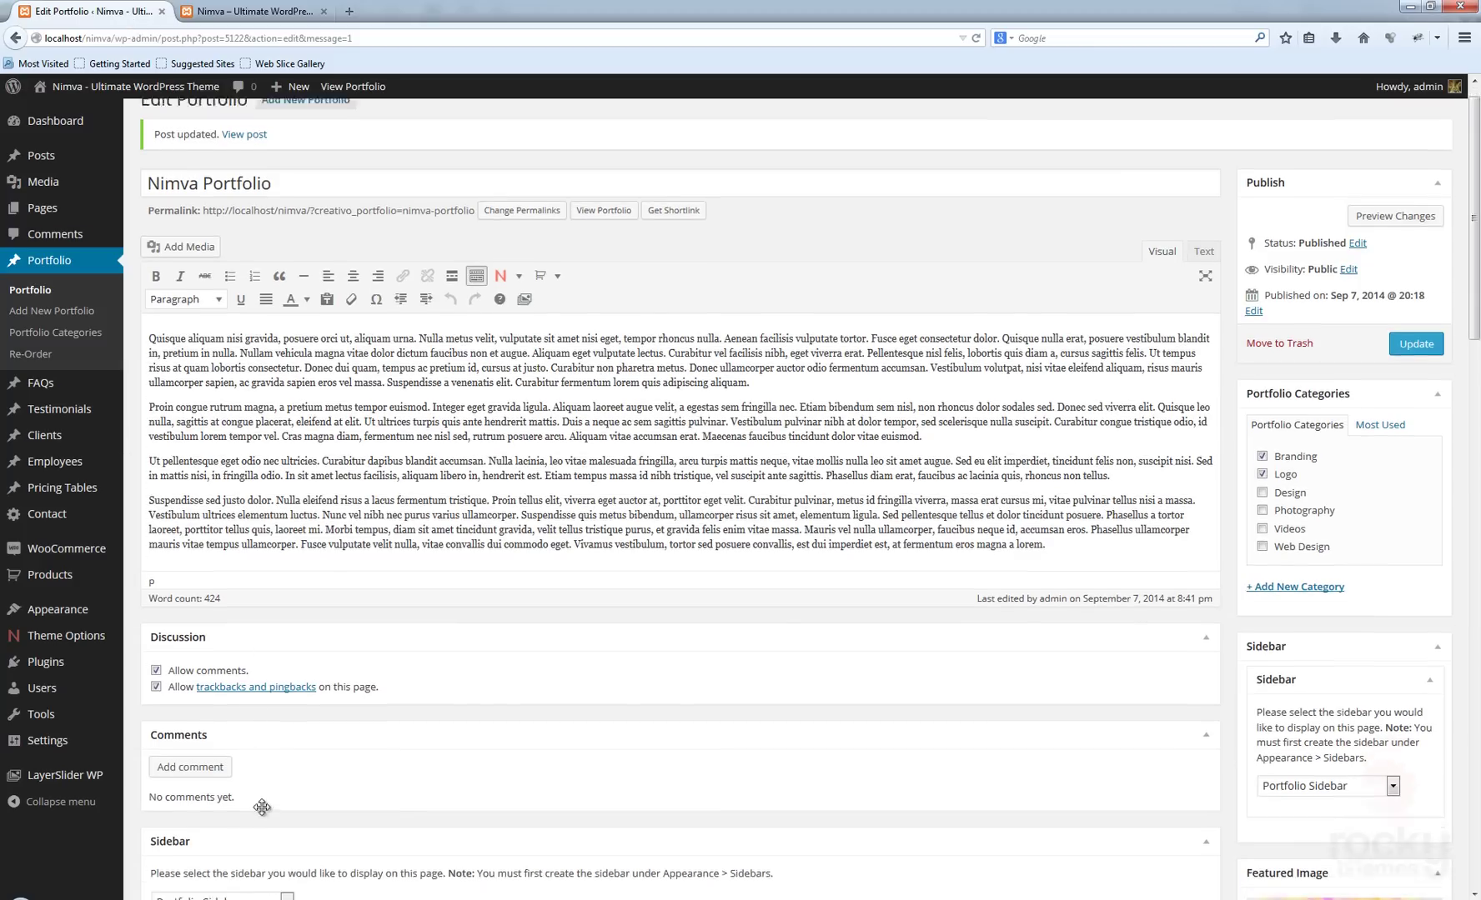
click(217, 753)
click(202, 769)
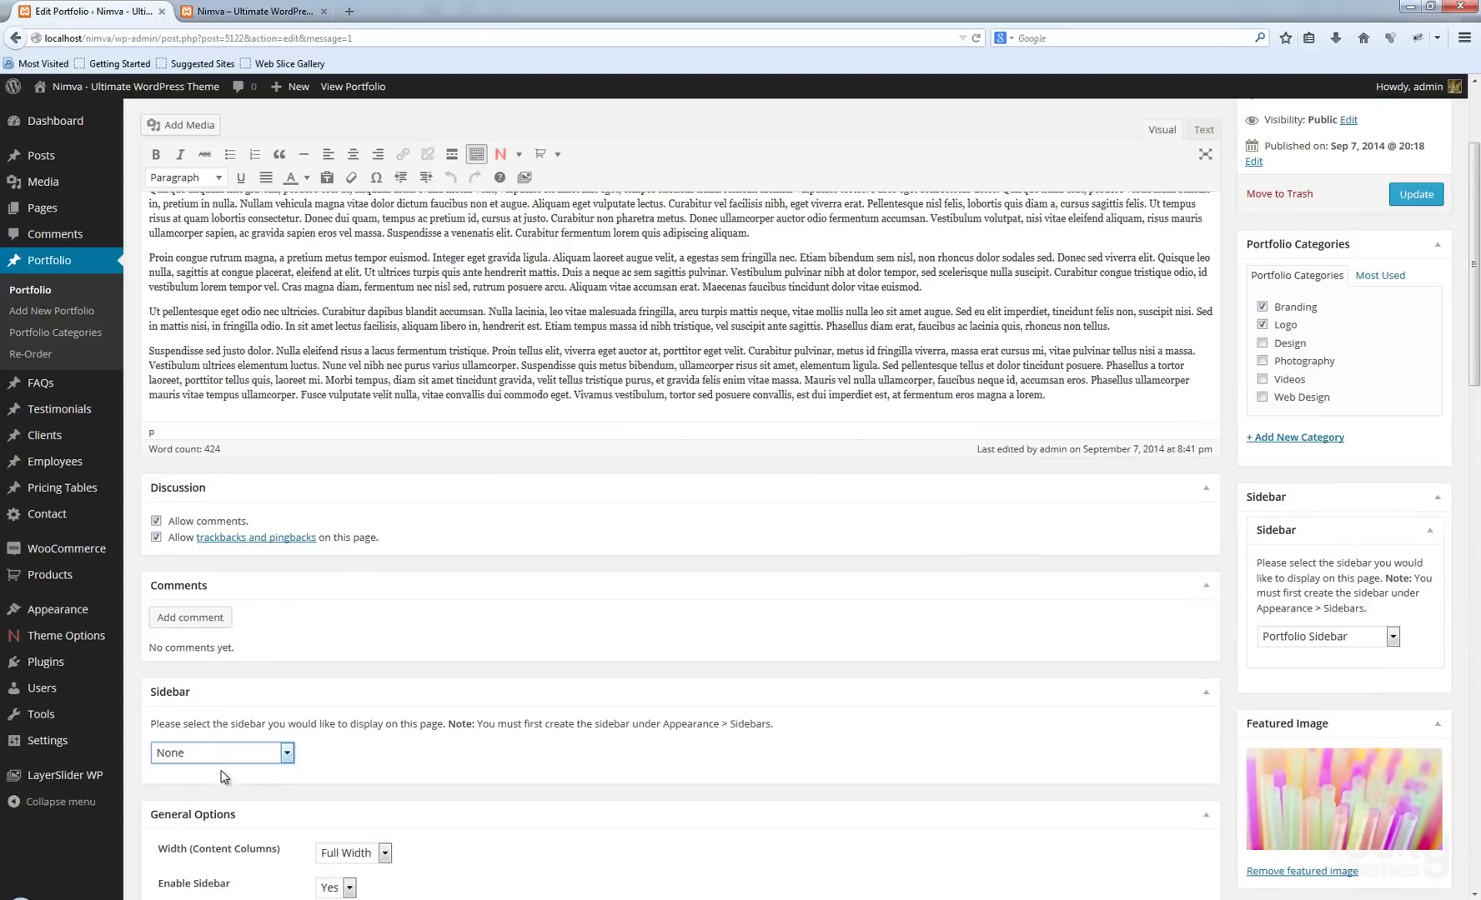
click(232, 755)
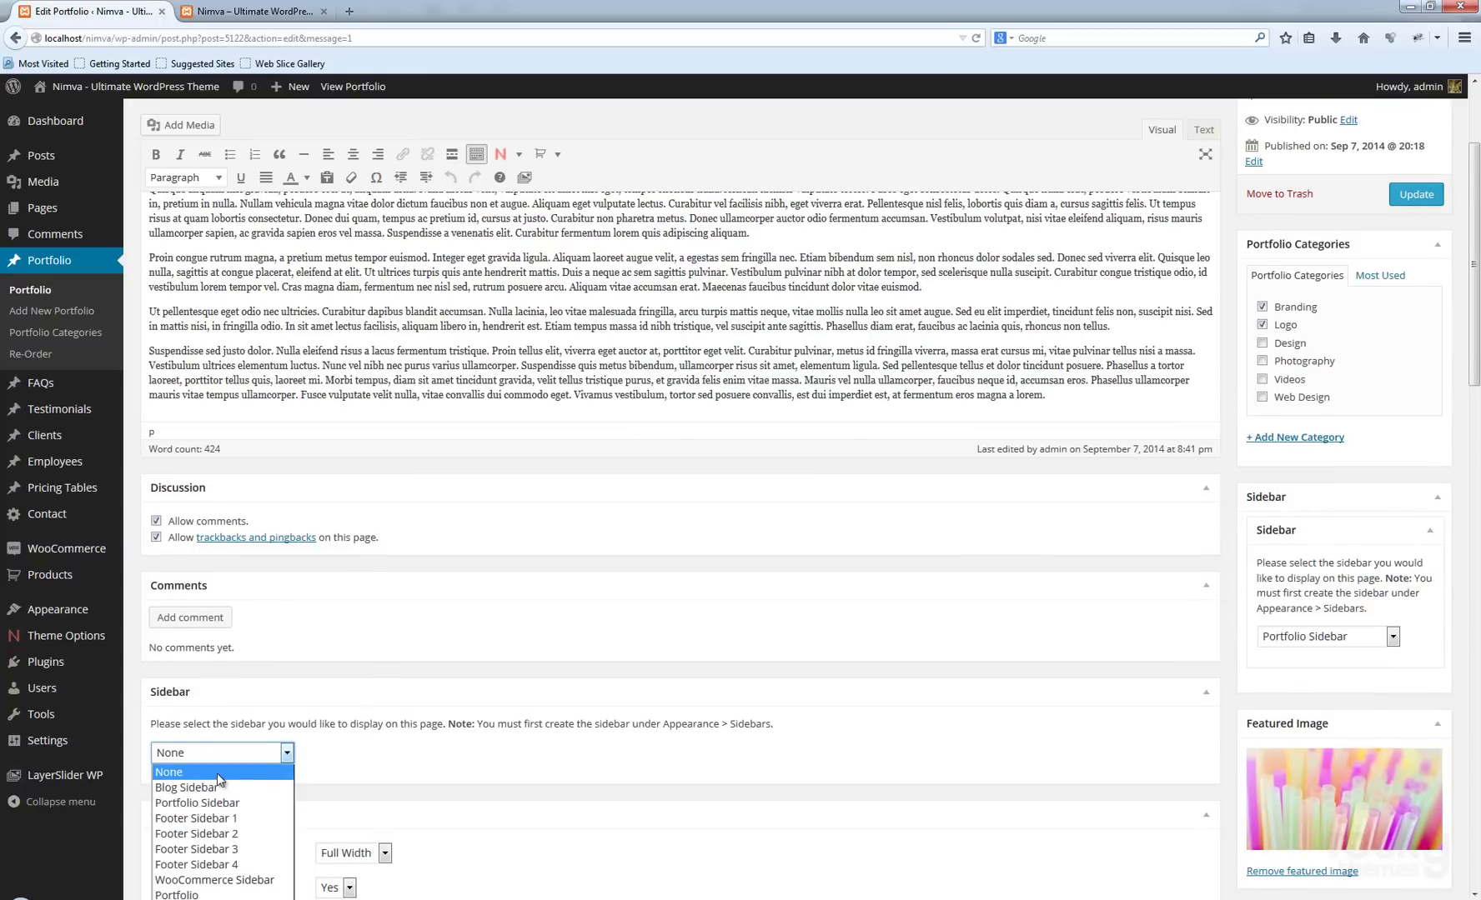
click(285, 771)
click(902, 769)
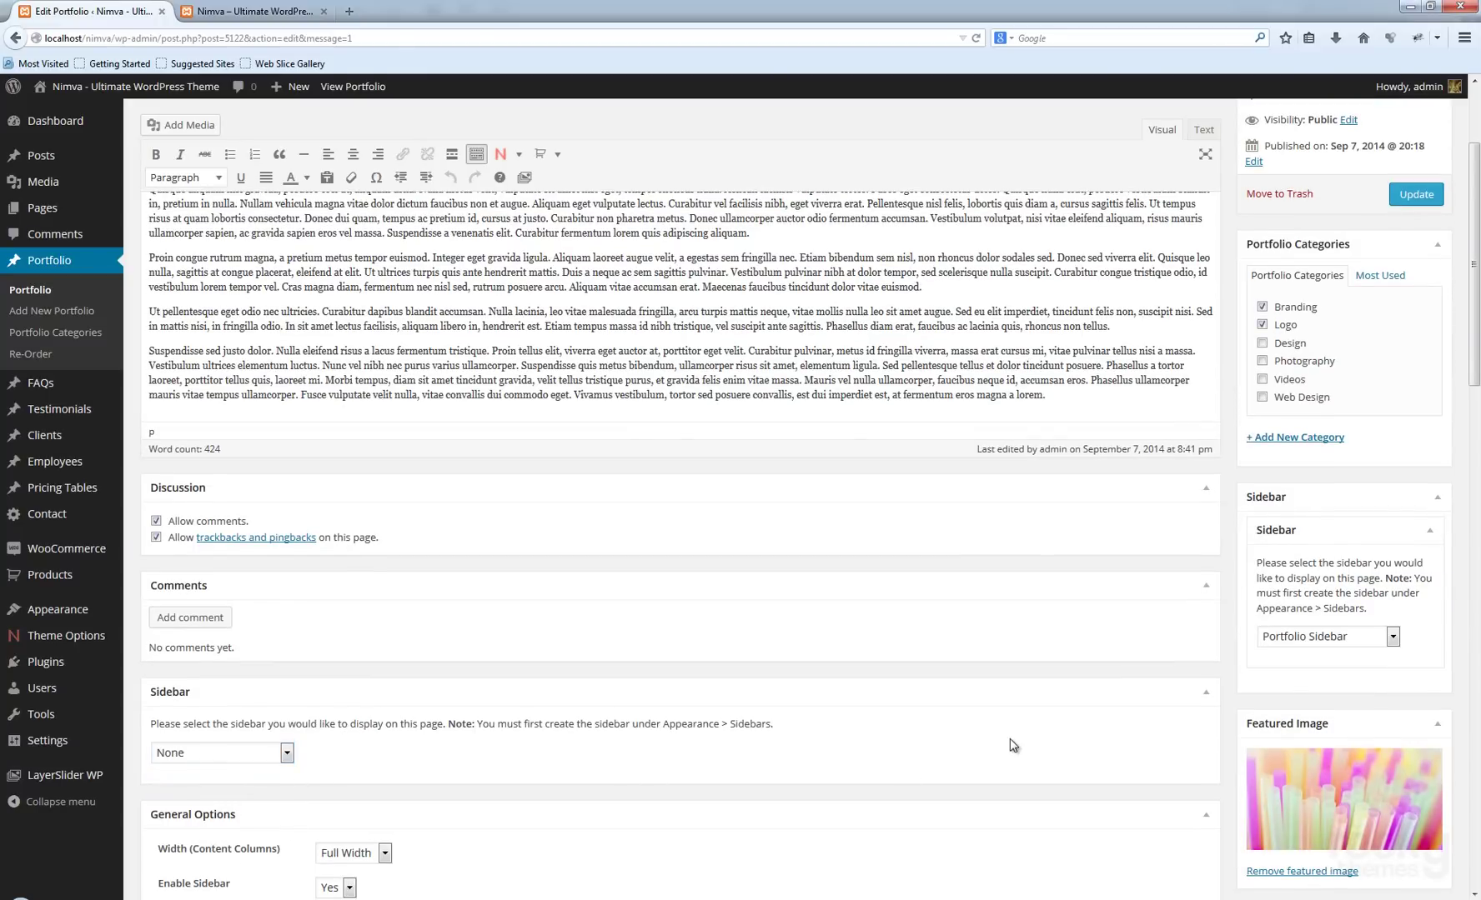
scroll(1000, 740, down, 2)
scroll(1233, 534, up, 5)
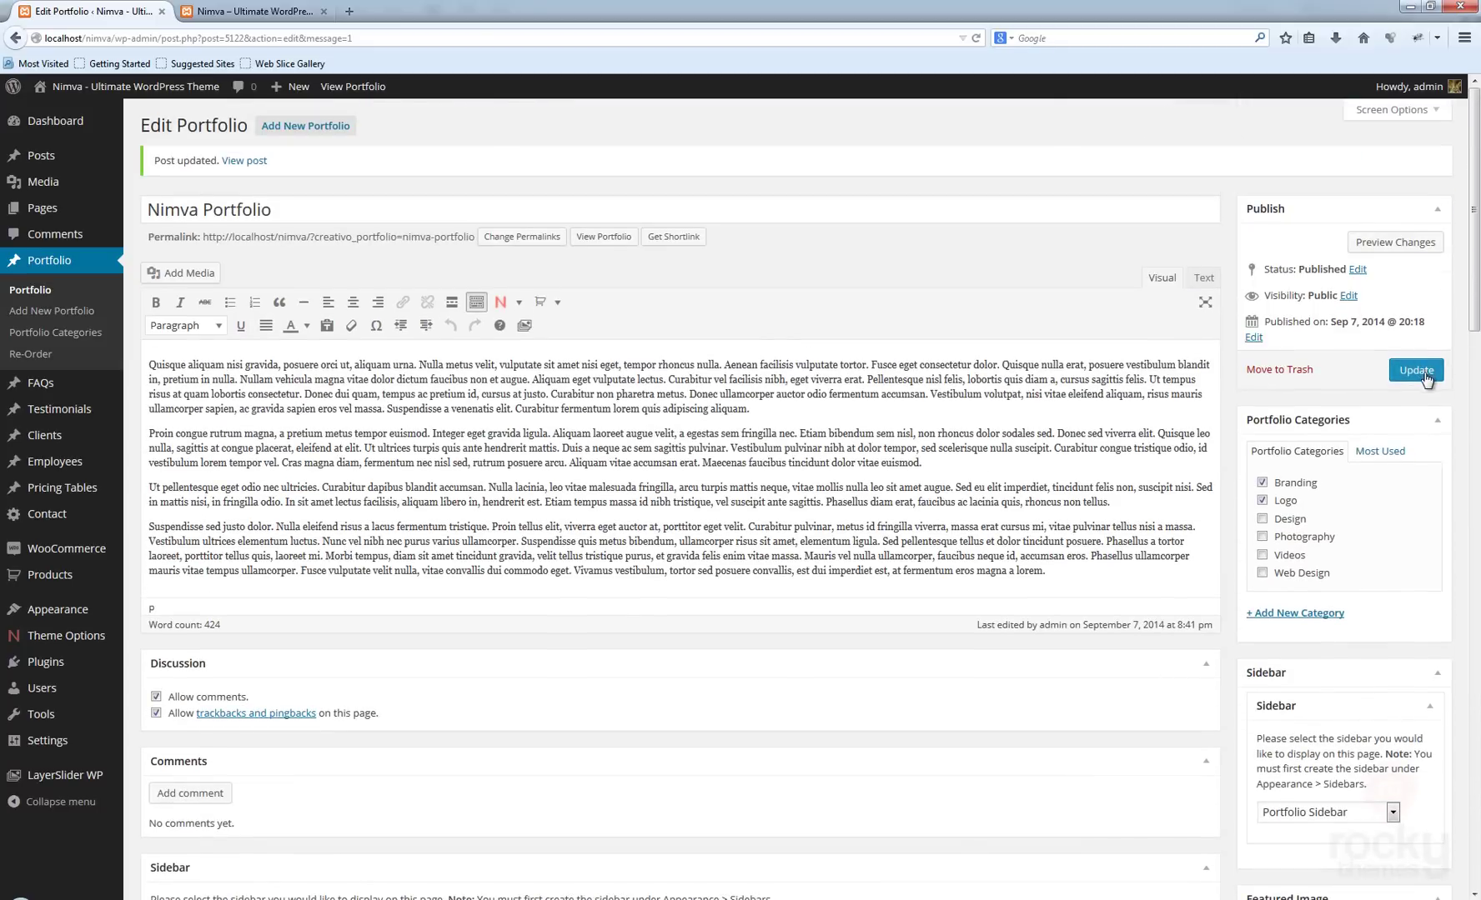
click(1424, 374)
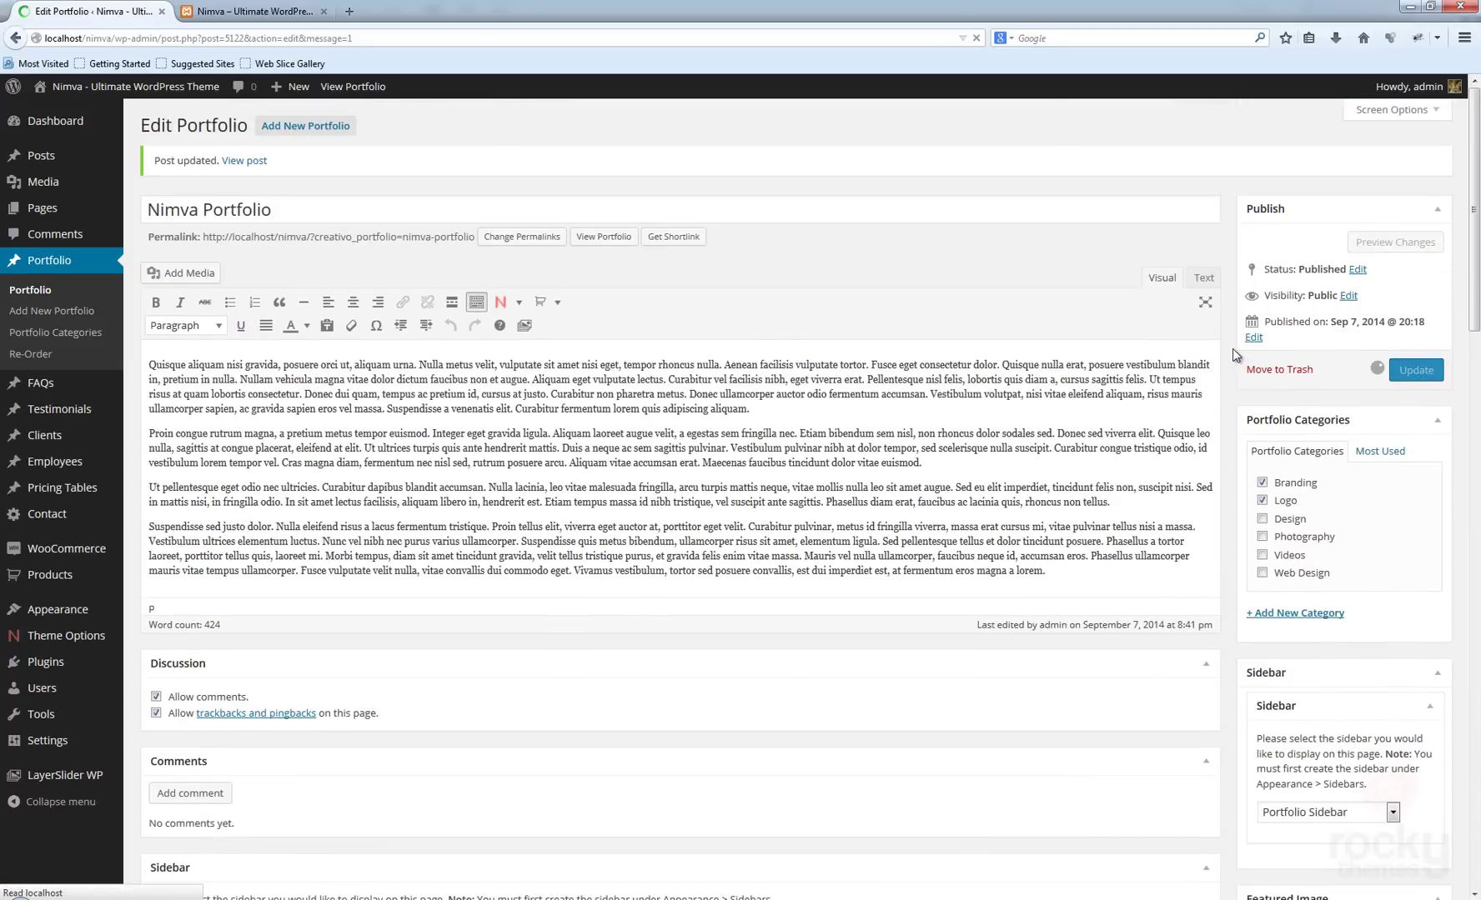
Review the post's sidebar settings and General Options, and reload the published portfolio page to check its sidebar
scroll(1209, 392, down, 5)
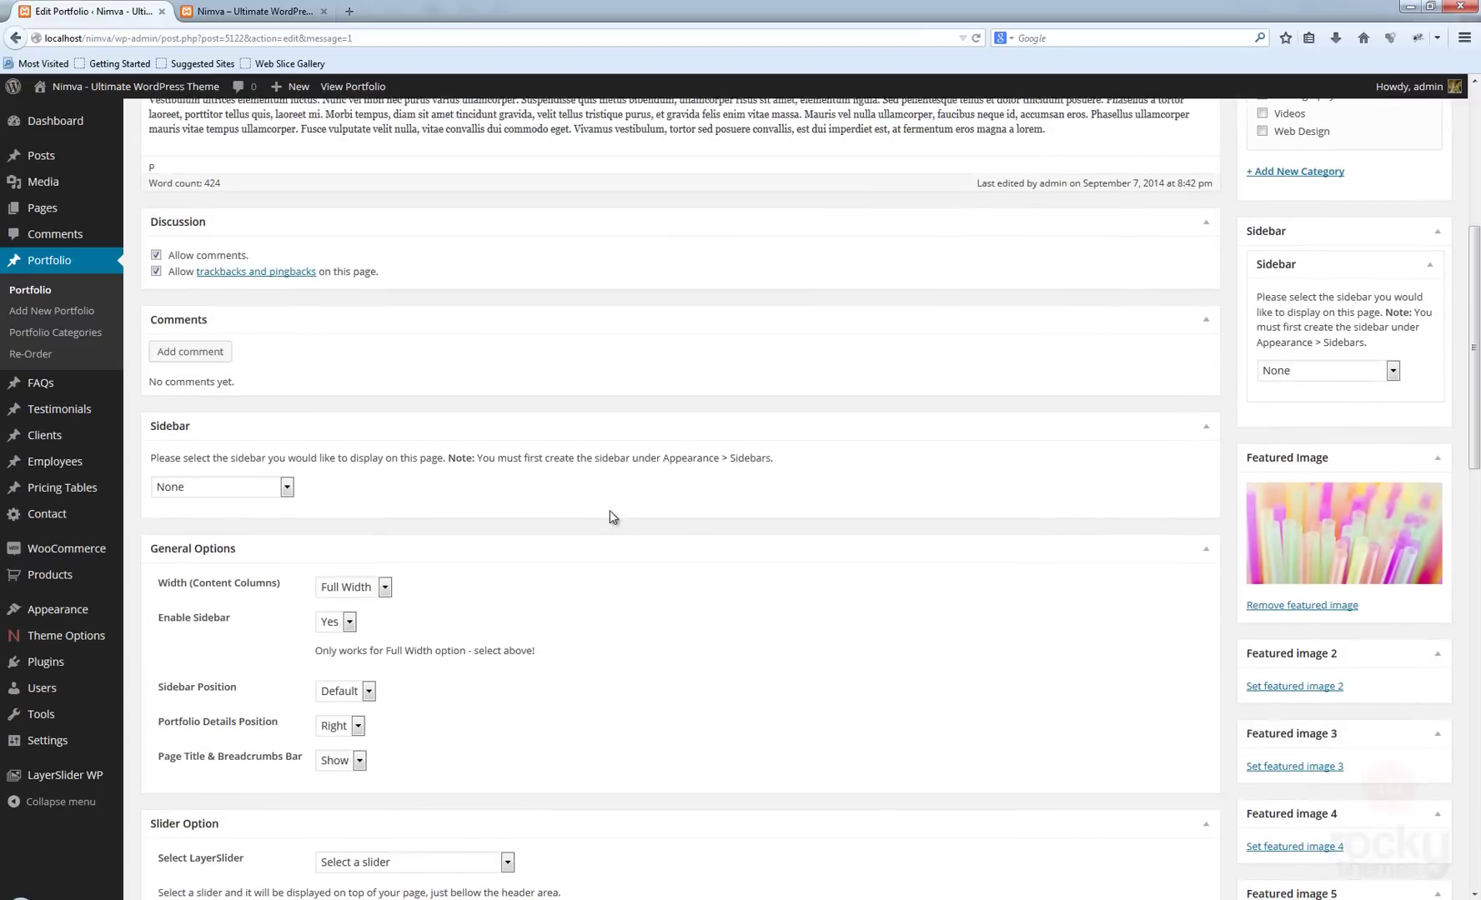
scroll(621, 513, down, 1)
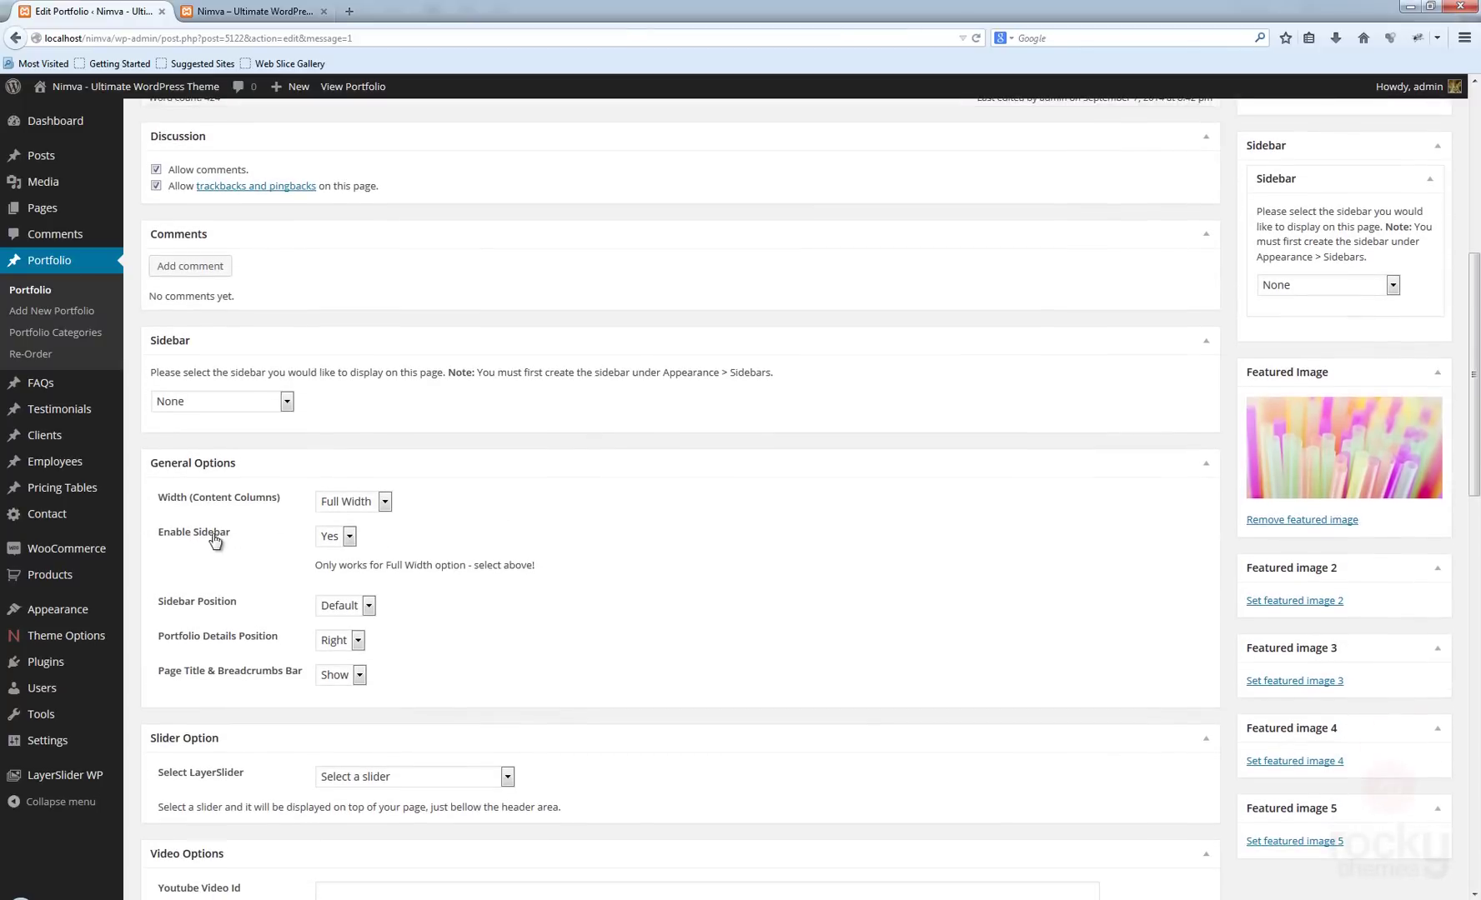
click(248, 15)
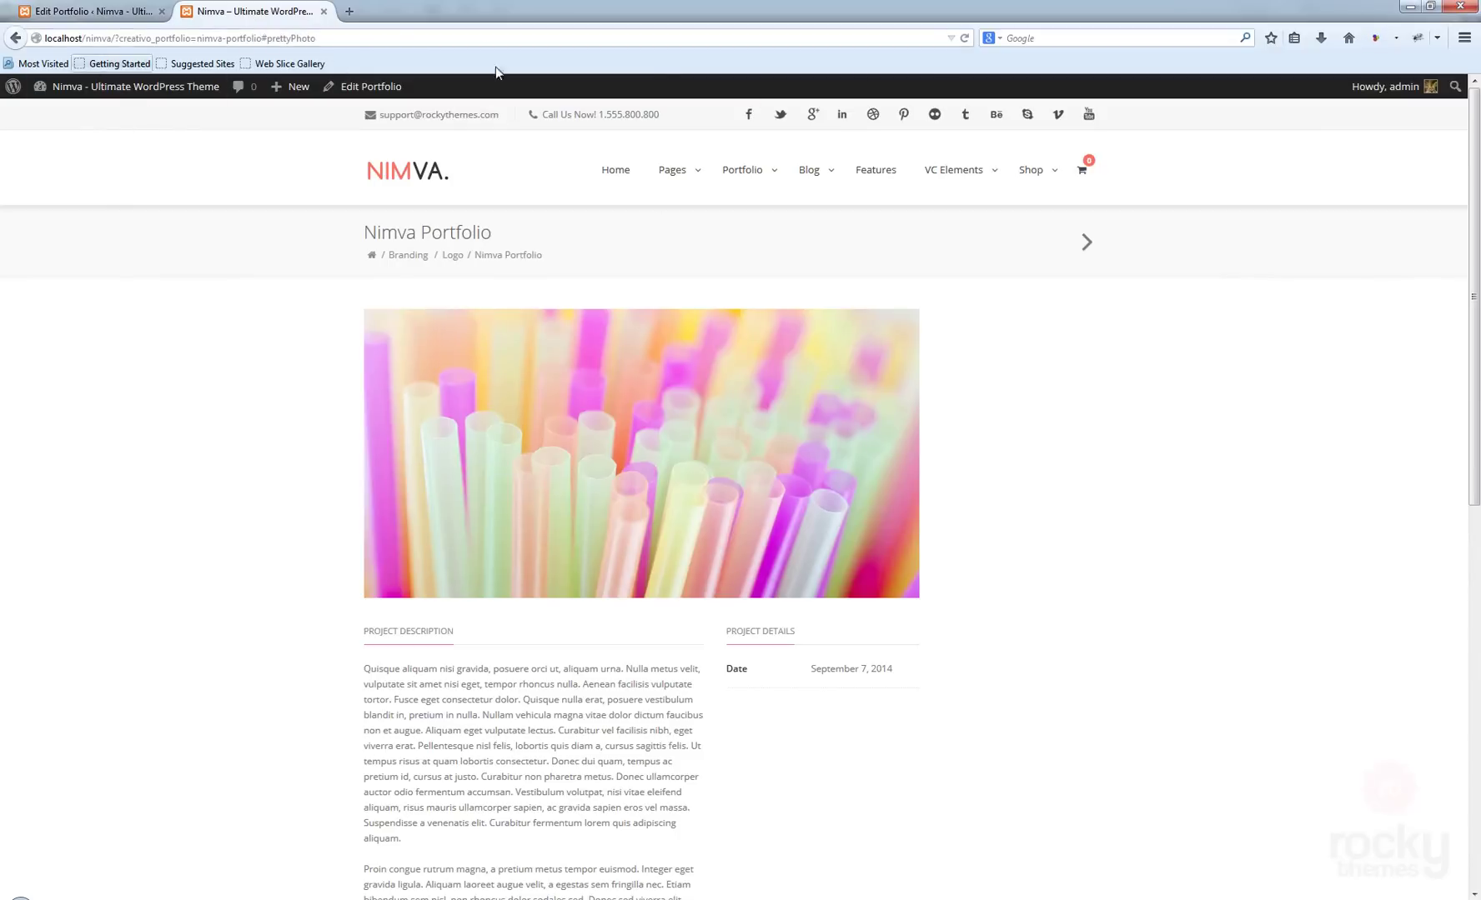
click(965, 39)
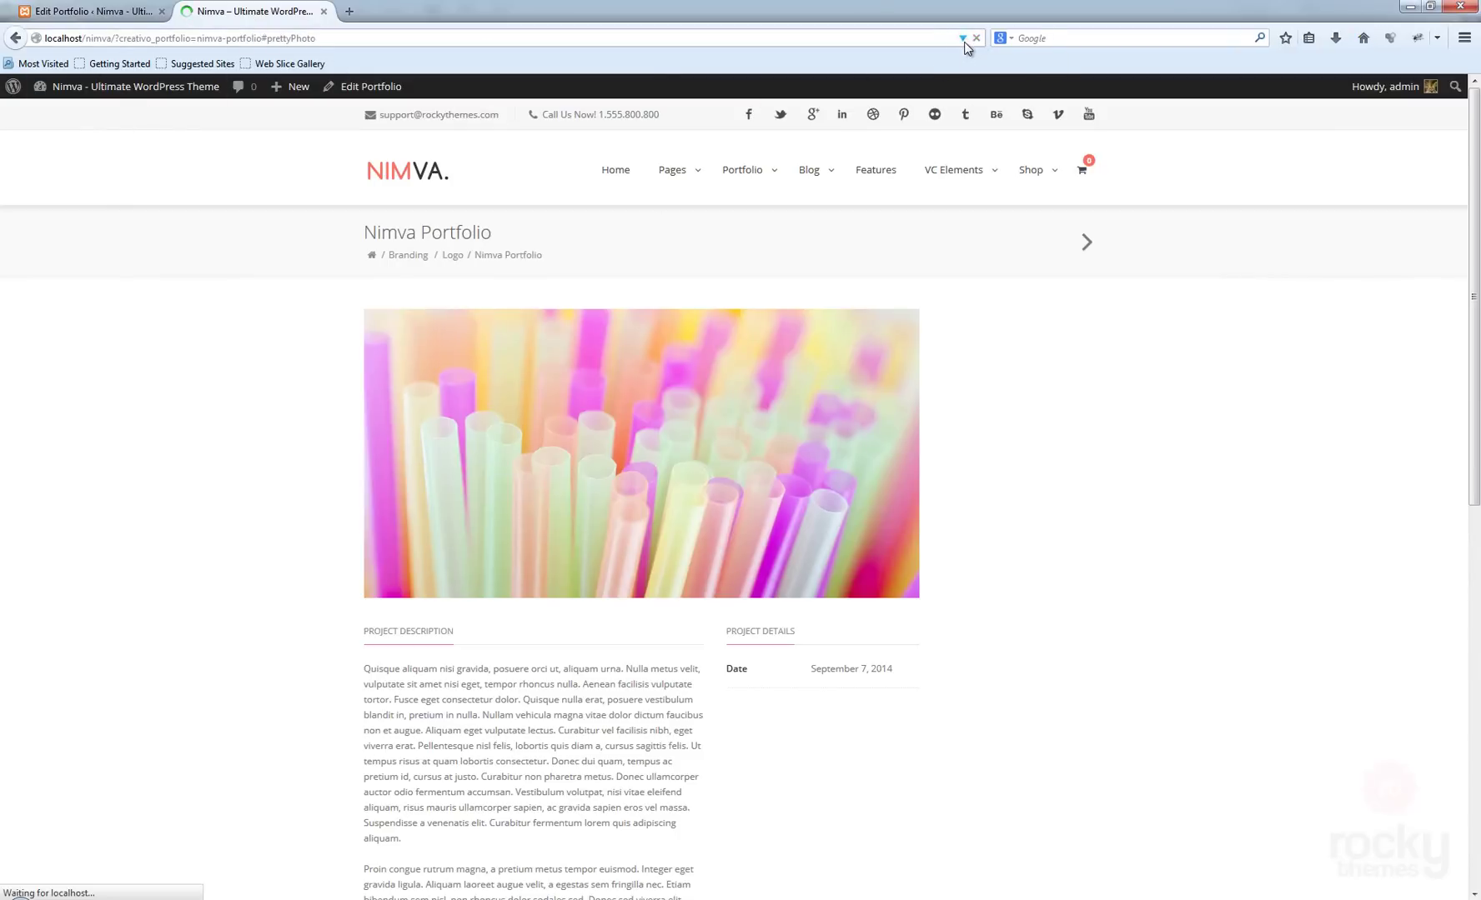
scroll(1153, 436, down, 5)
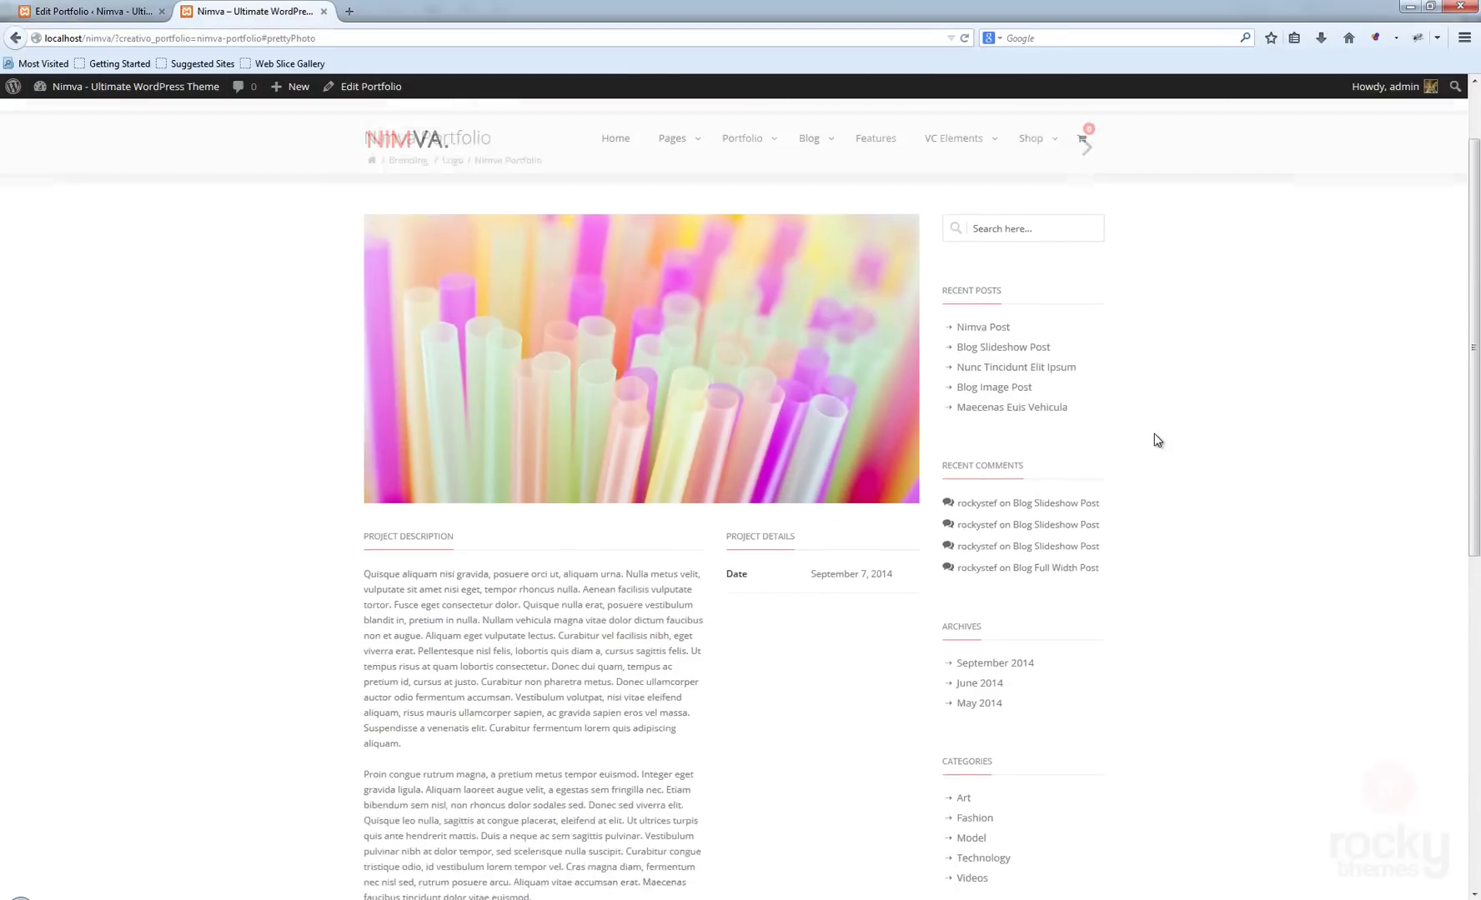
scroll(1153, 438, up, 5)
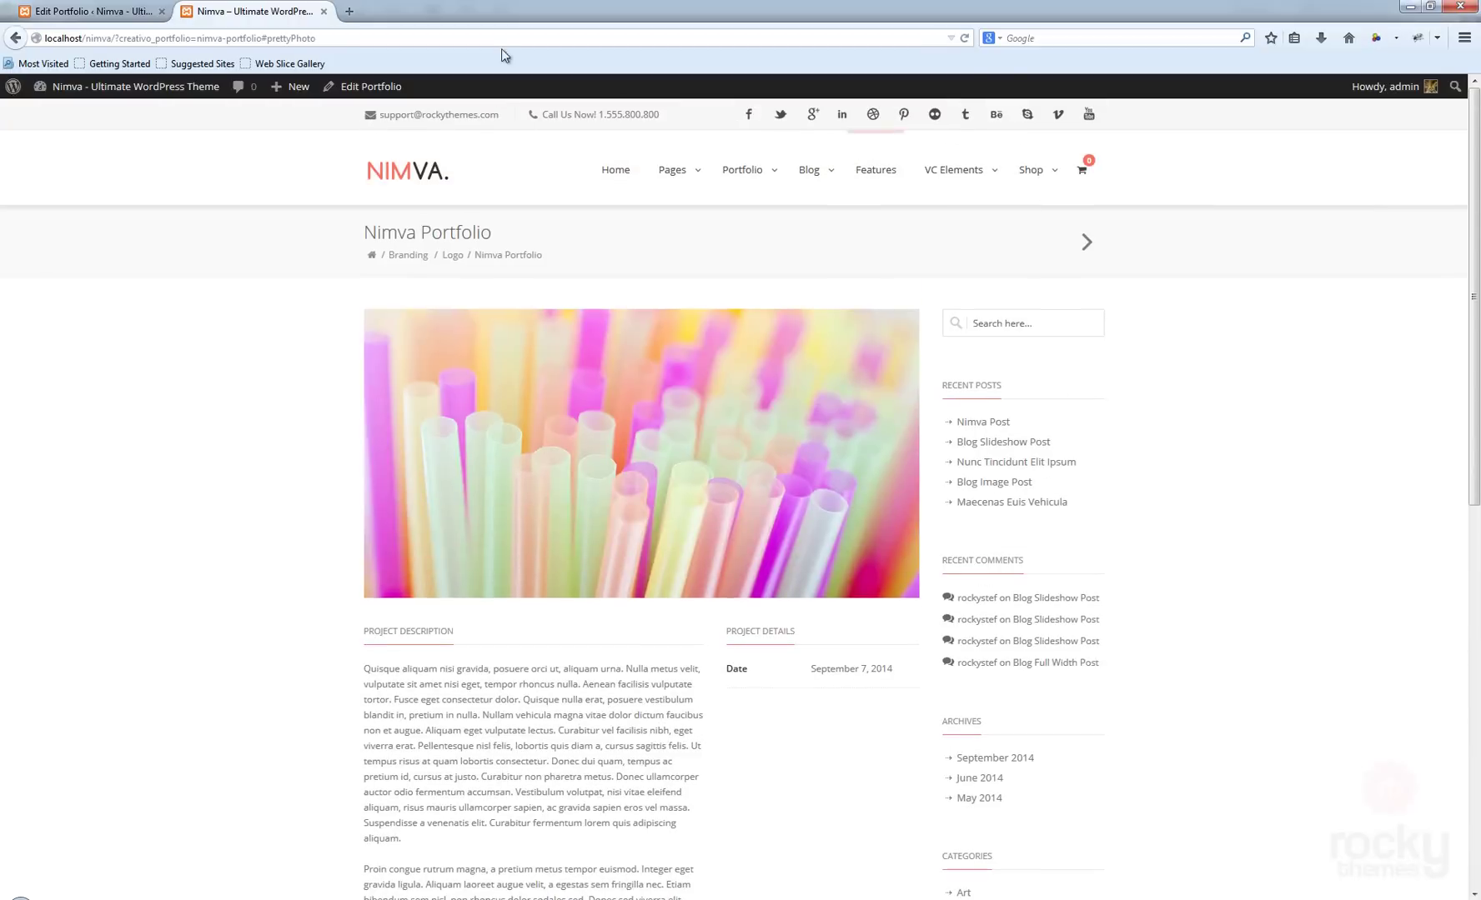
Set the Portfolio Details Position to Left in the portfolio post's General Options and update the post
click(80, 11)
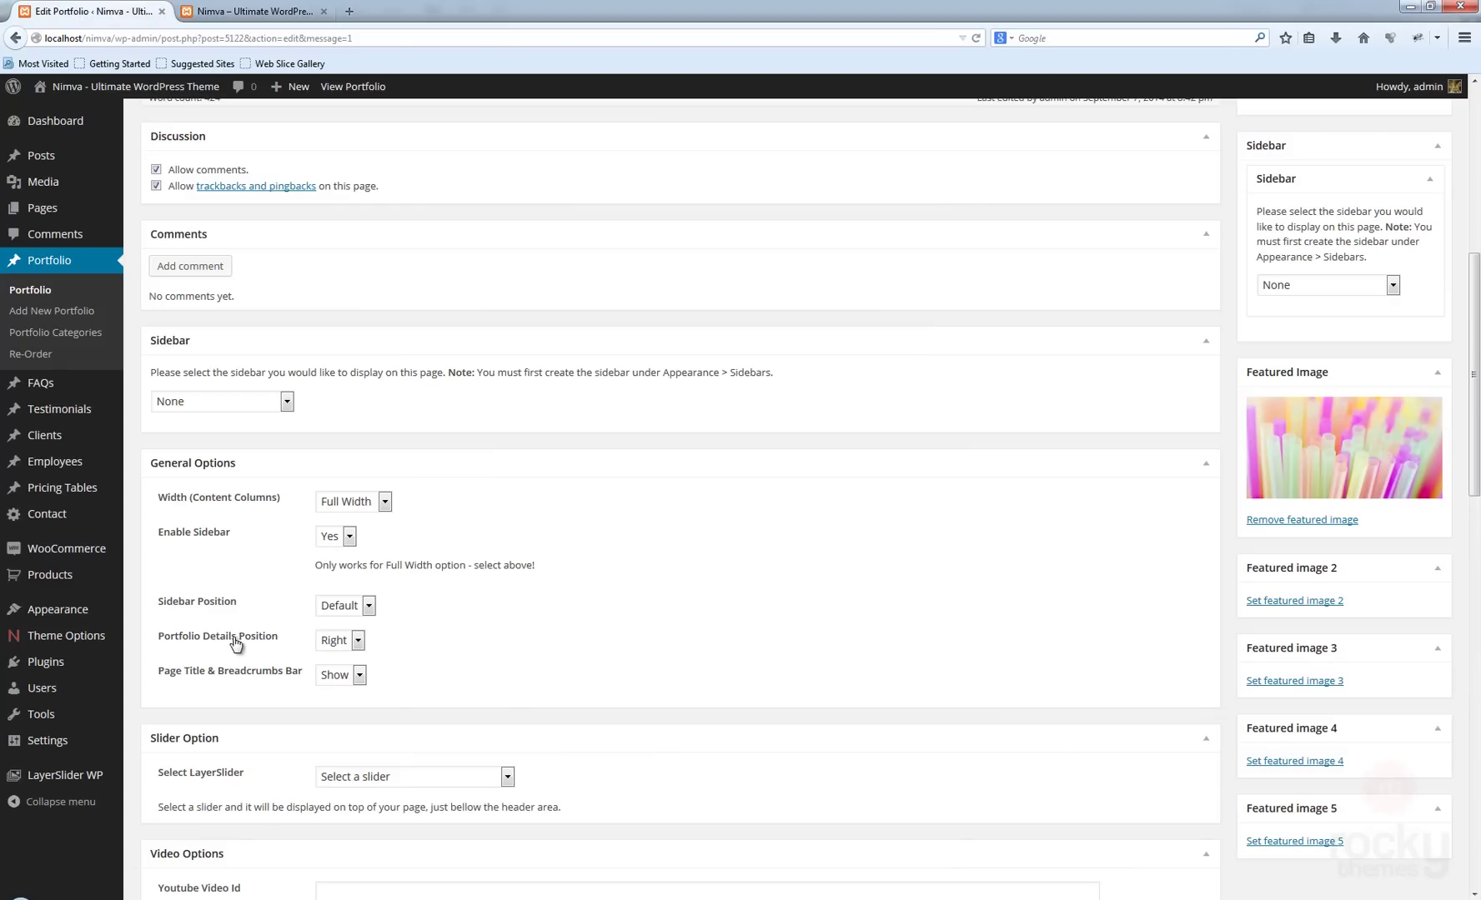
click(358, 641)
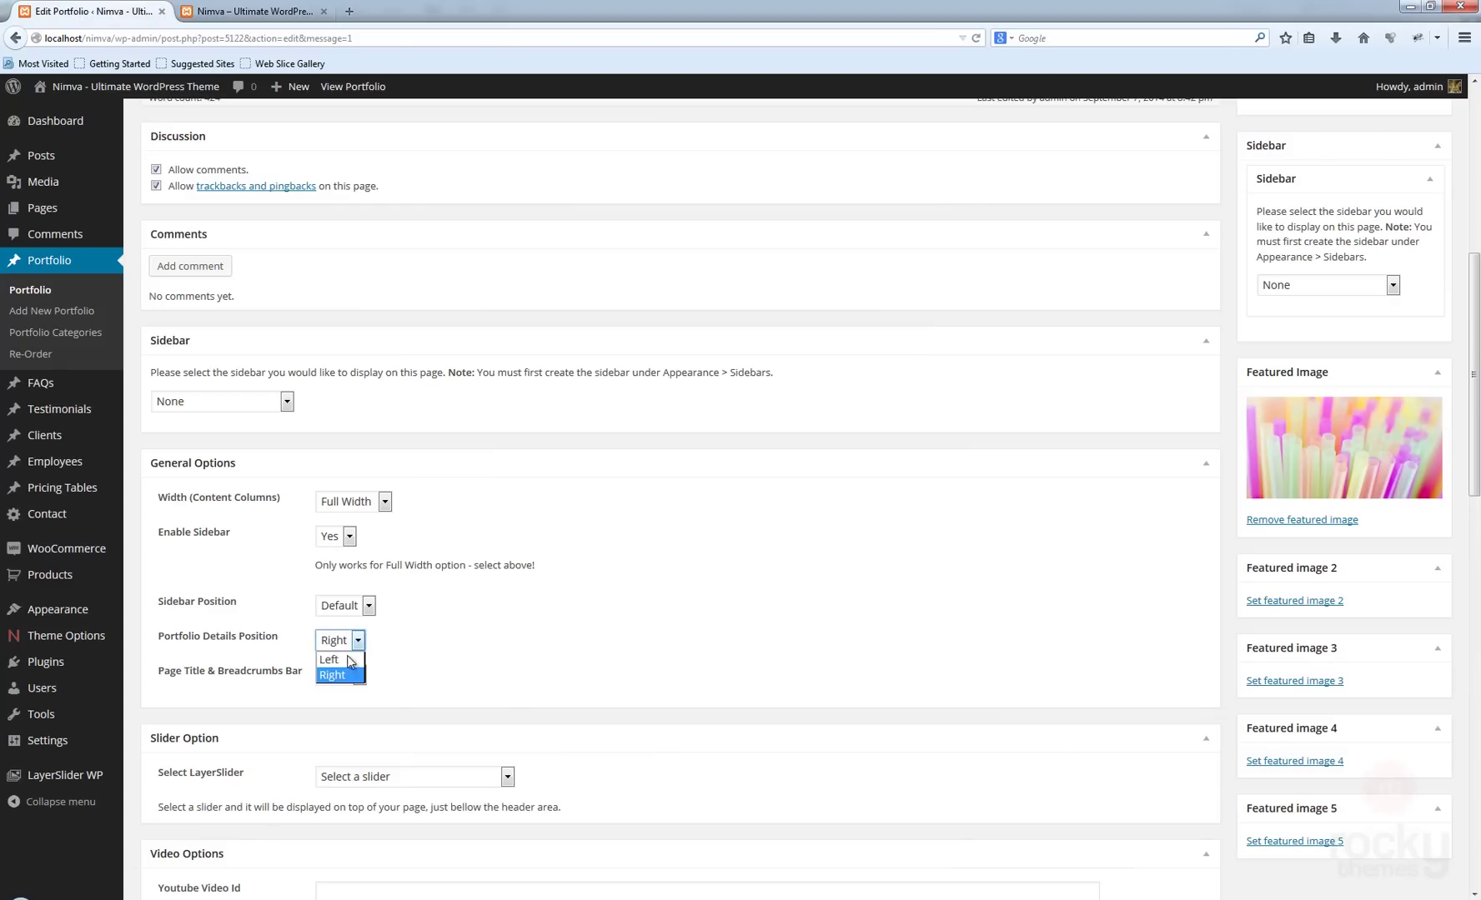
click(353, 660)
scroll(1044, 670, up, 4)
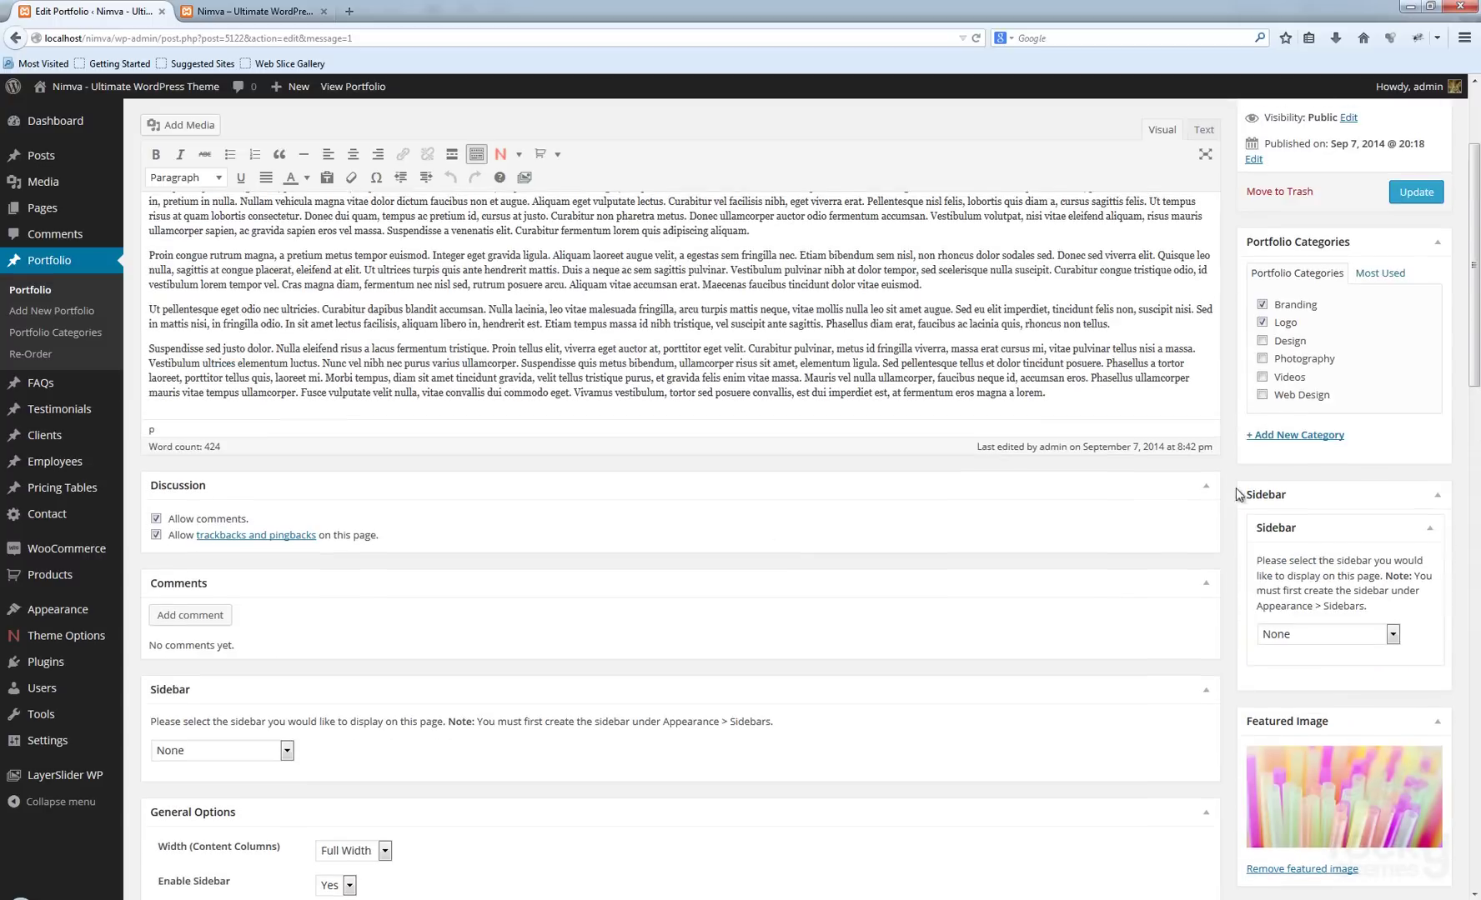
click(1415, 195)
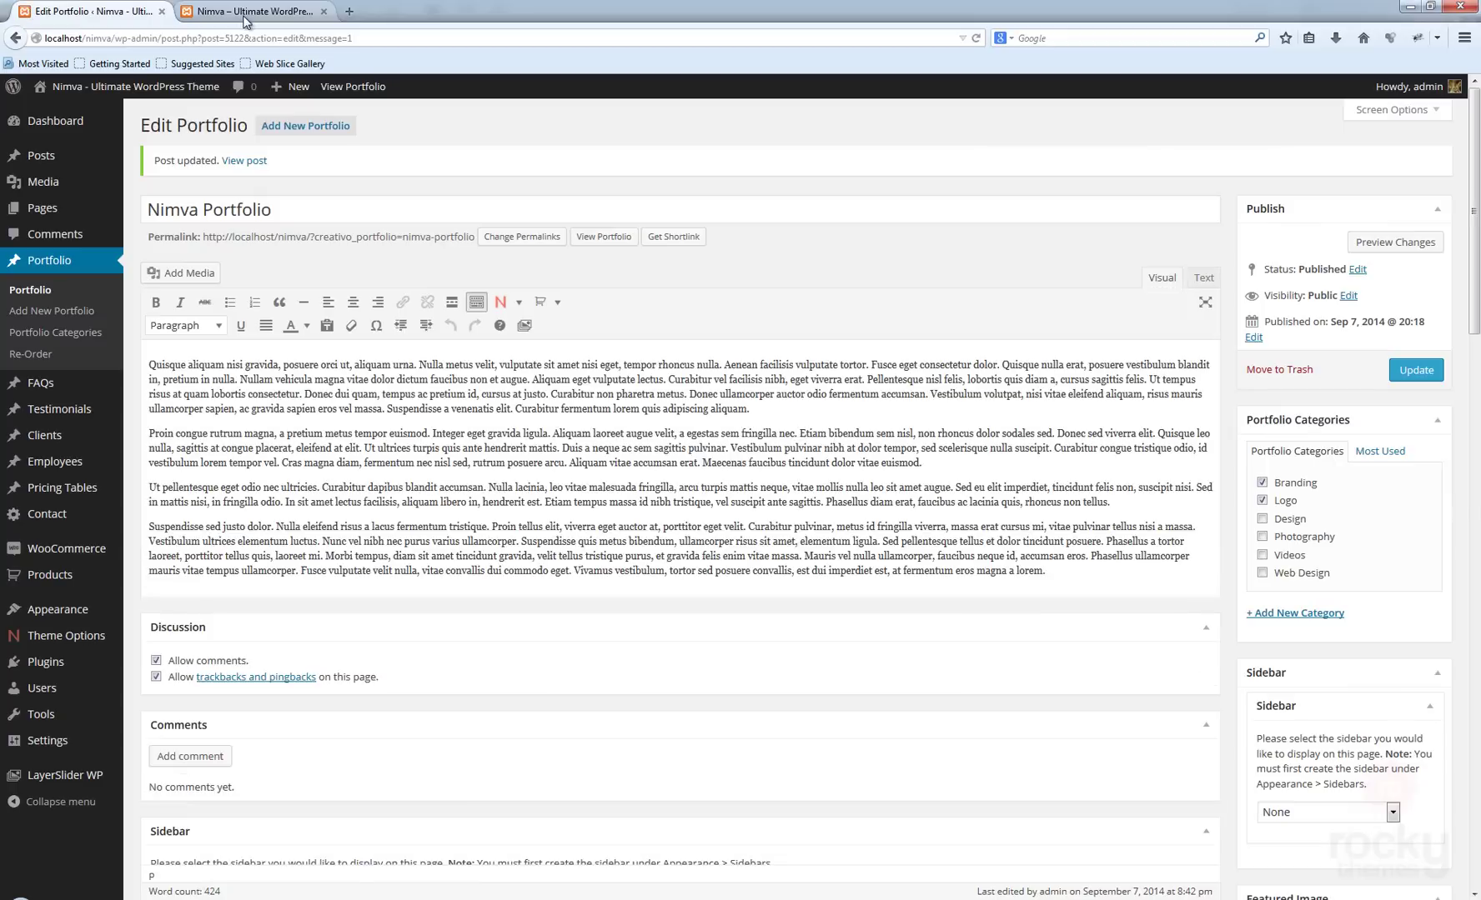
Reload the published portfolio page, check where the project details and description sit, and return to the post editor
click(221, 16)
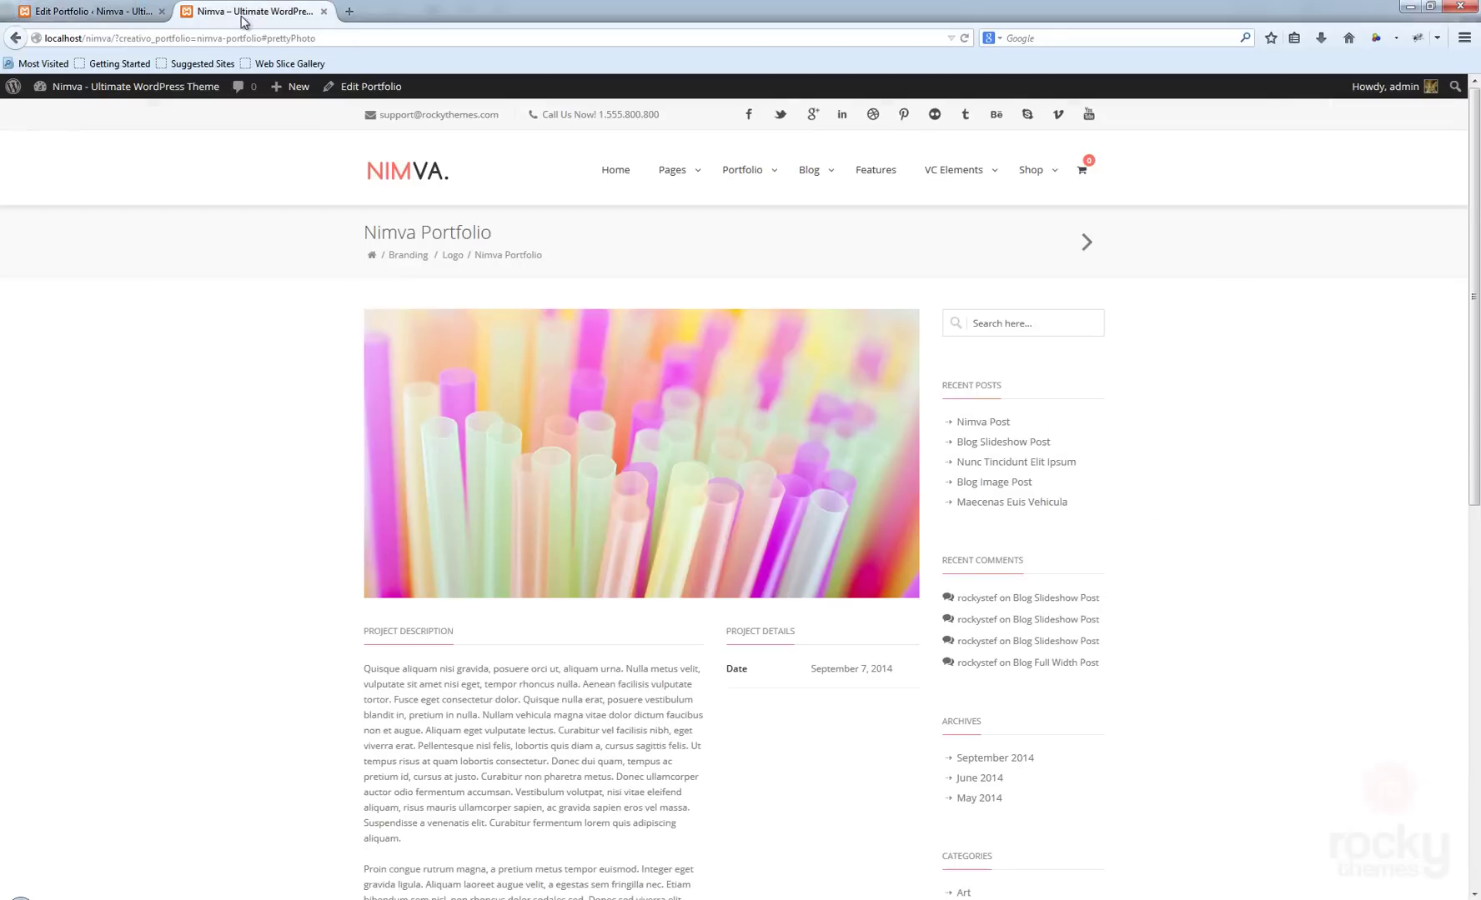
click(964, 40)
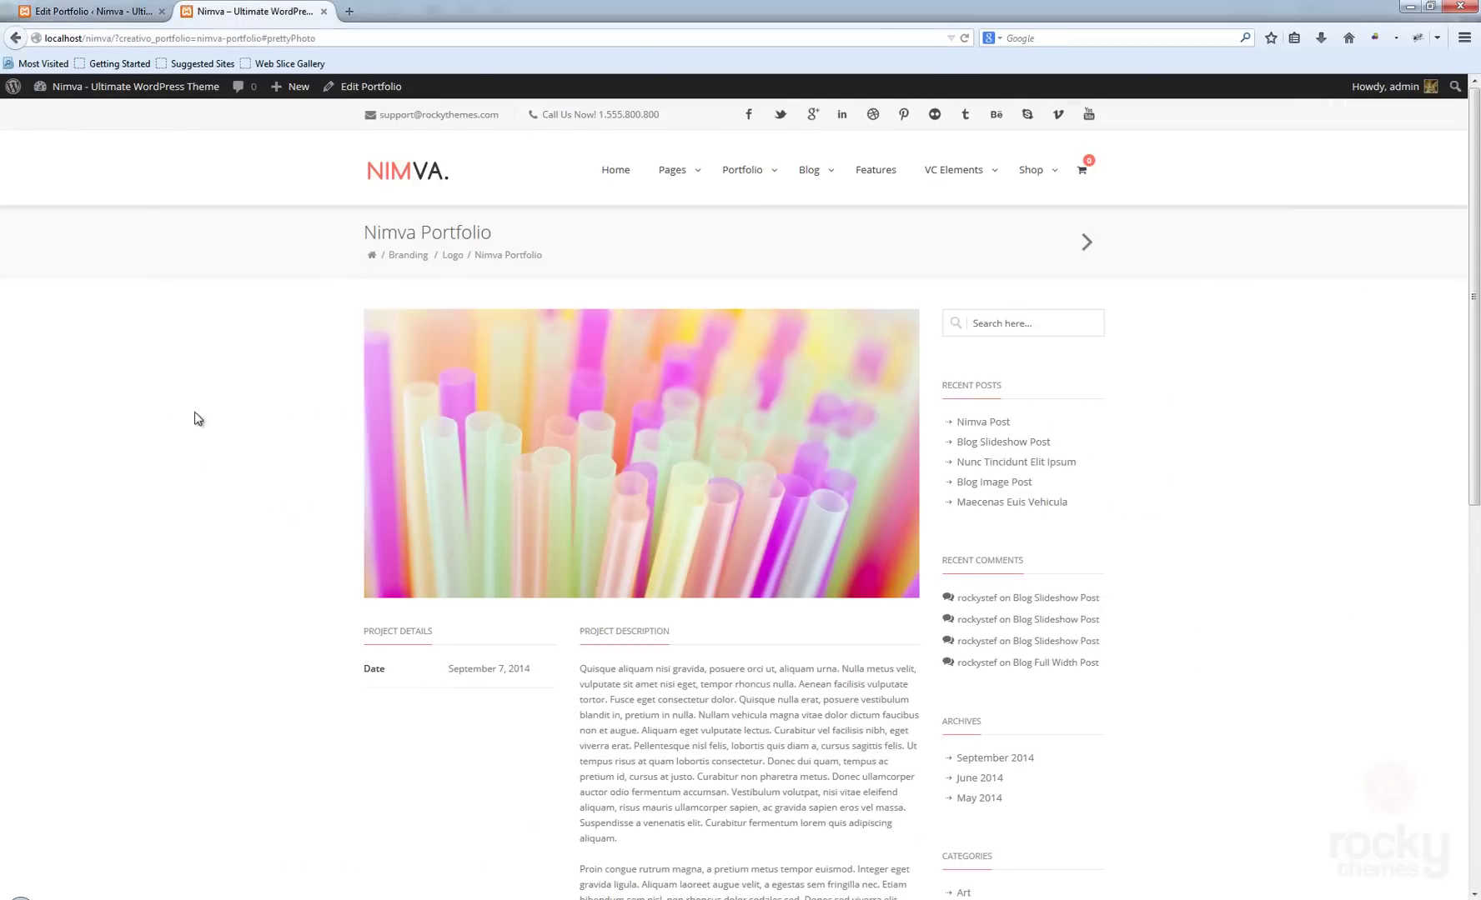
scroll(220, 542, down, 2)
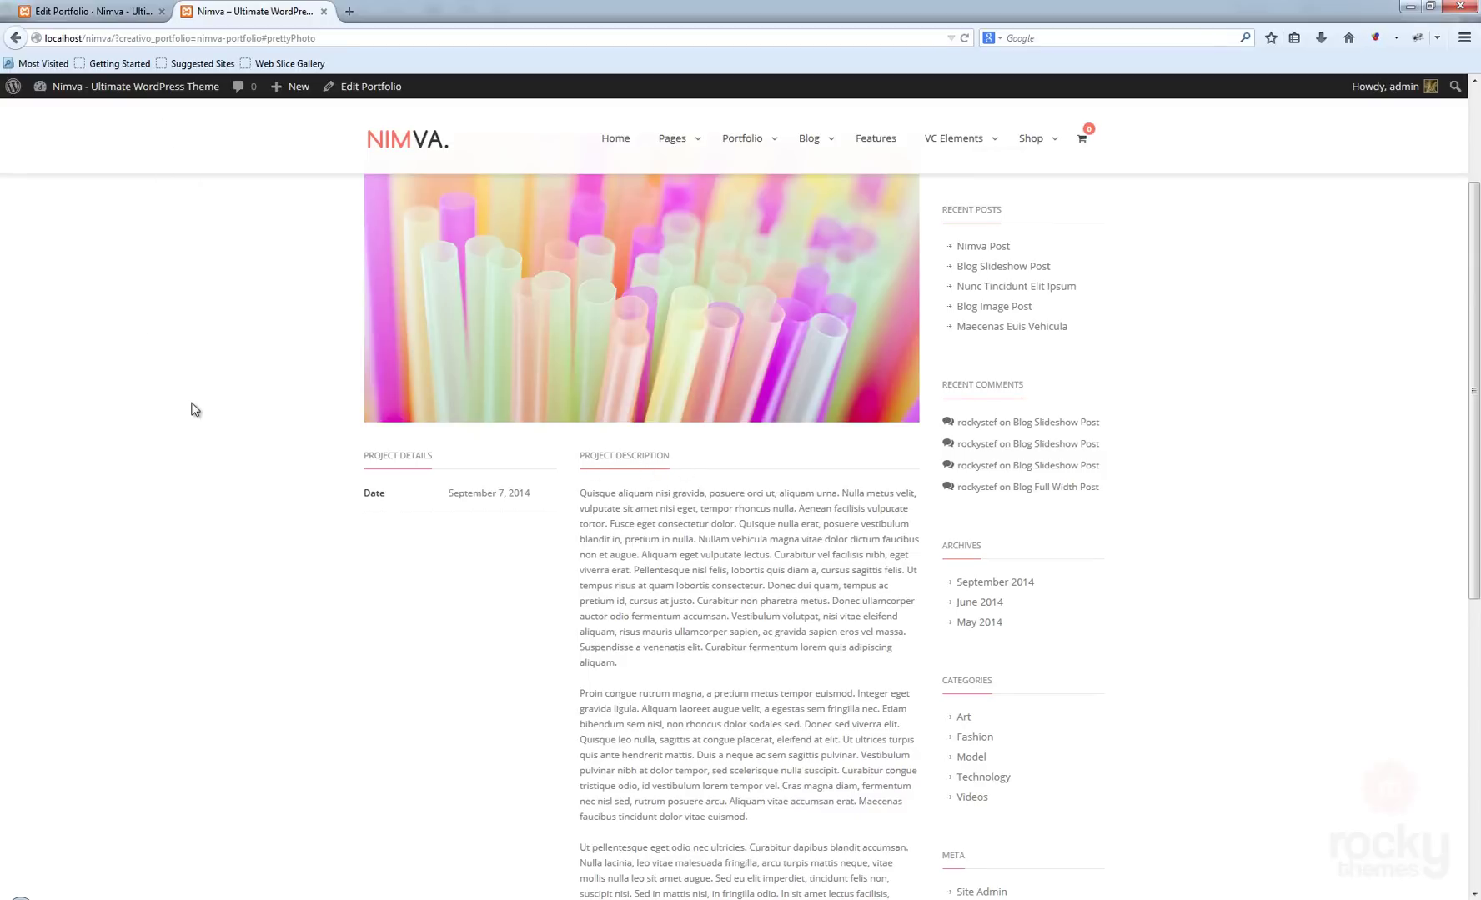
scroll(191, 392, up, 2)
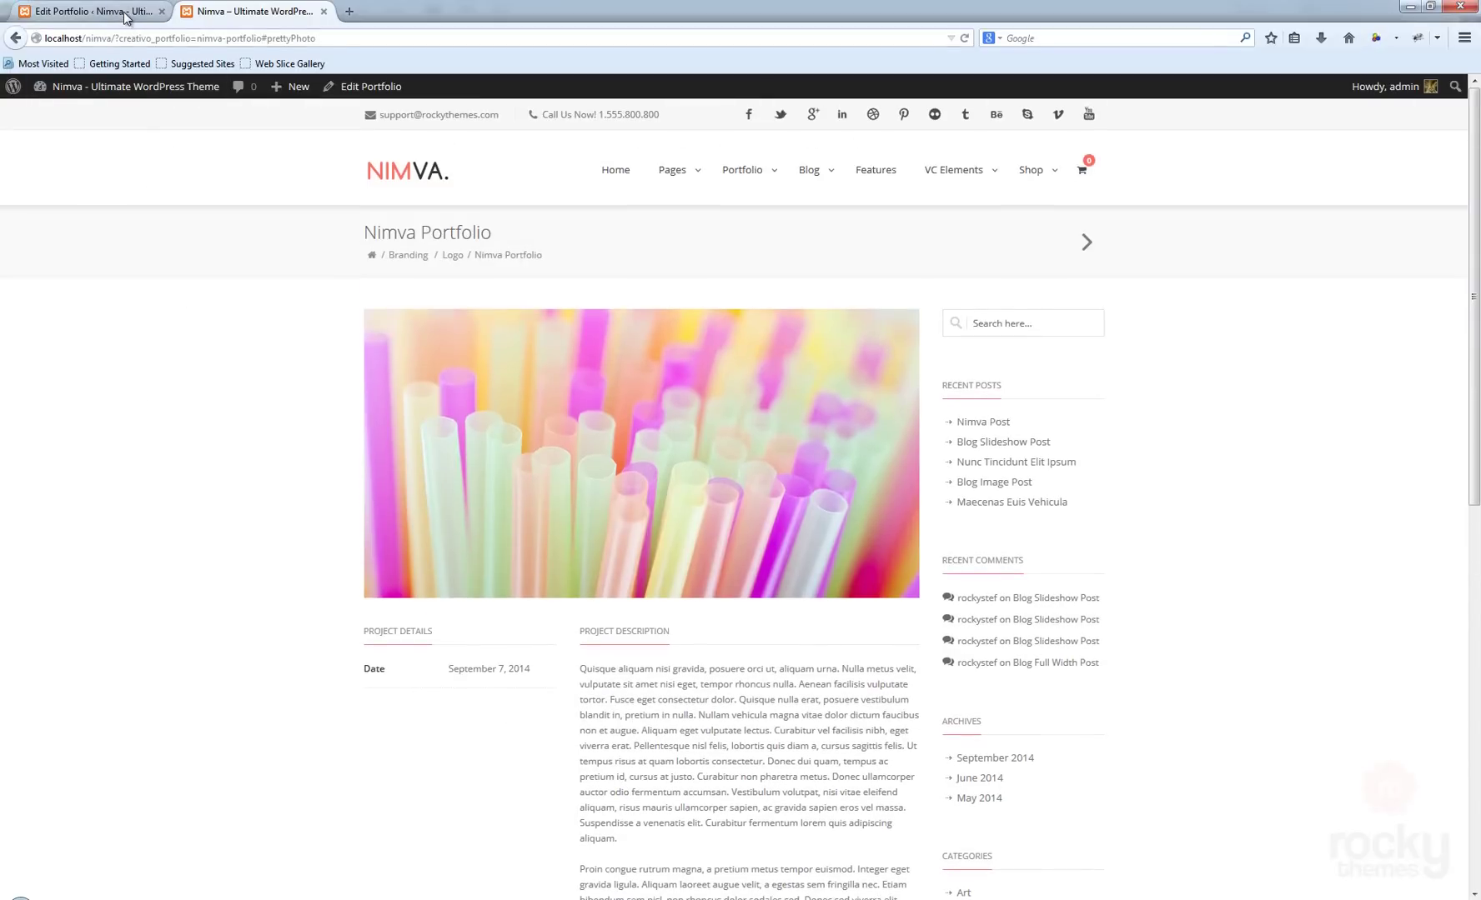
click(134, 15)
Set the Page Title & Breadcrumbs Bar option to Hide for the portfolio post and update the post
scroll(685, 617, down, 6)
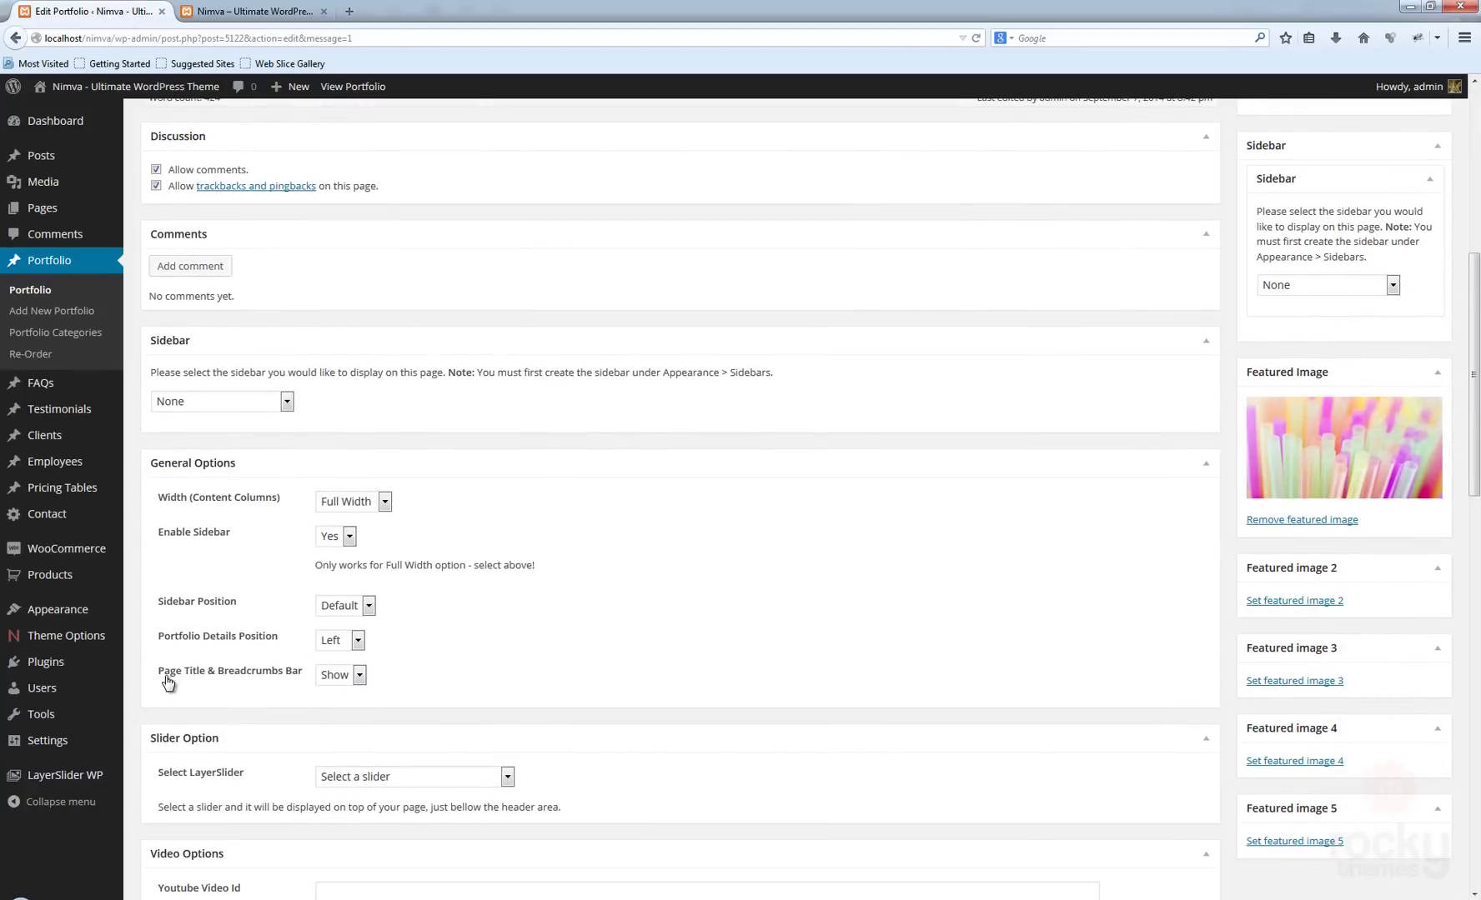
click(359, 675)
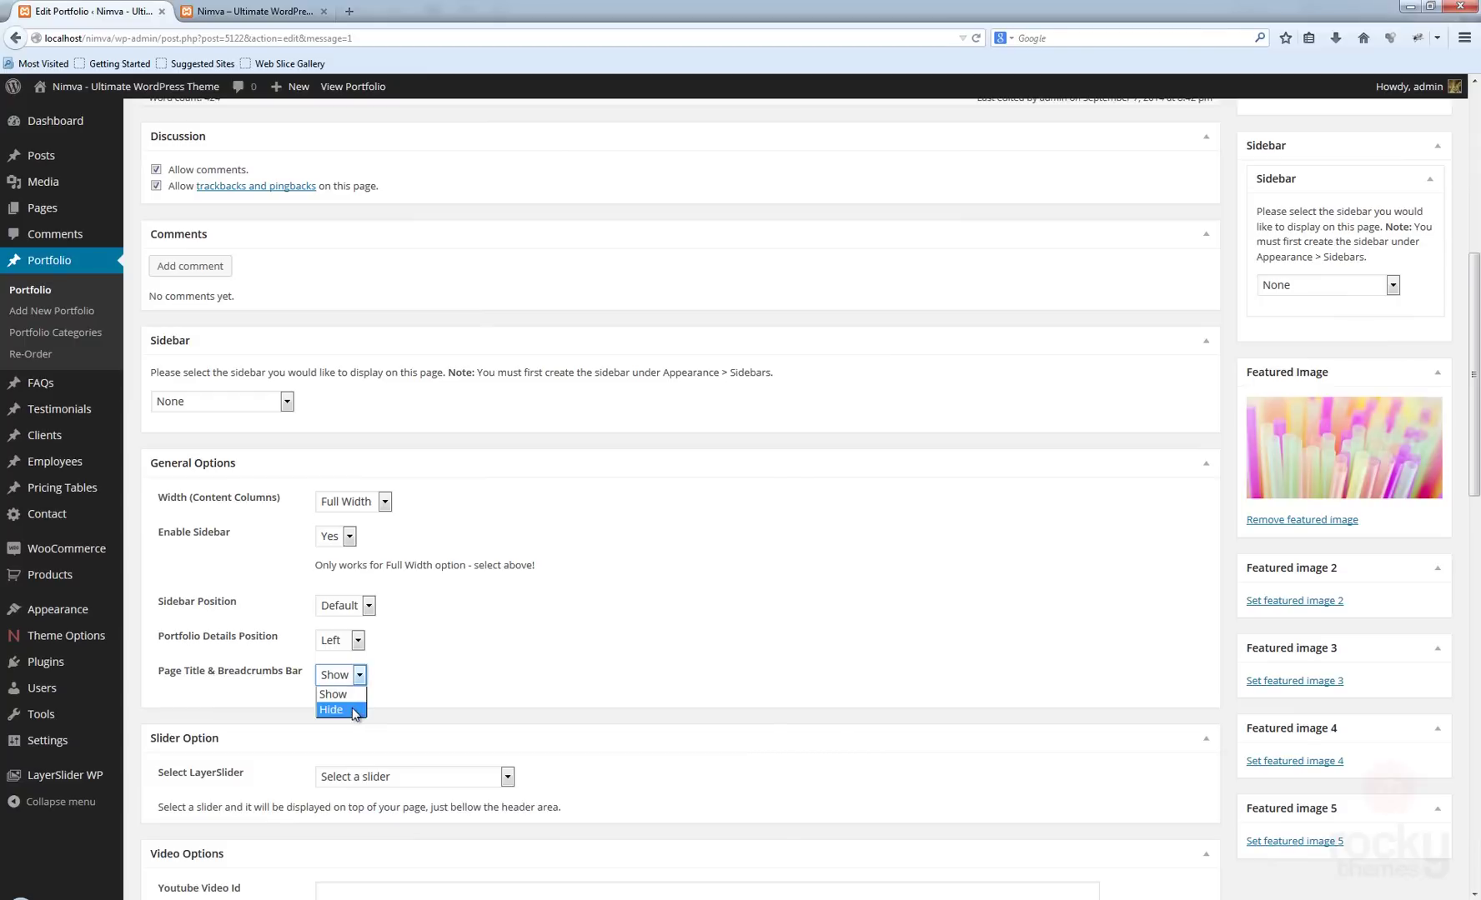
click(419, 674)
scroll(419, 673, down, 2)
click(367, 586)
click(344, 620)
scroll(1032, 624, up, 1)
scroll(1032, 624, up, 14)
click(1415, 369)
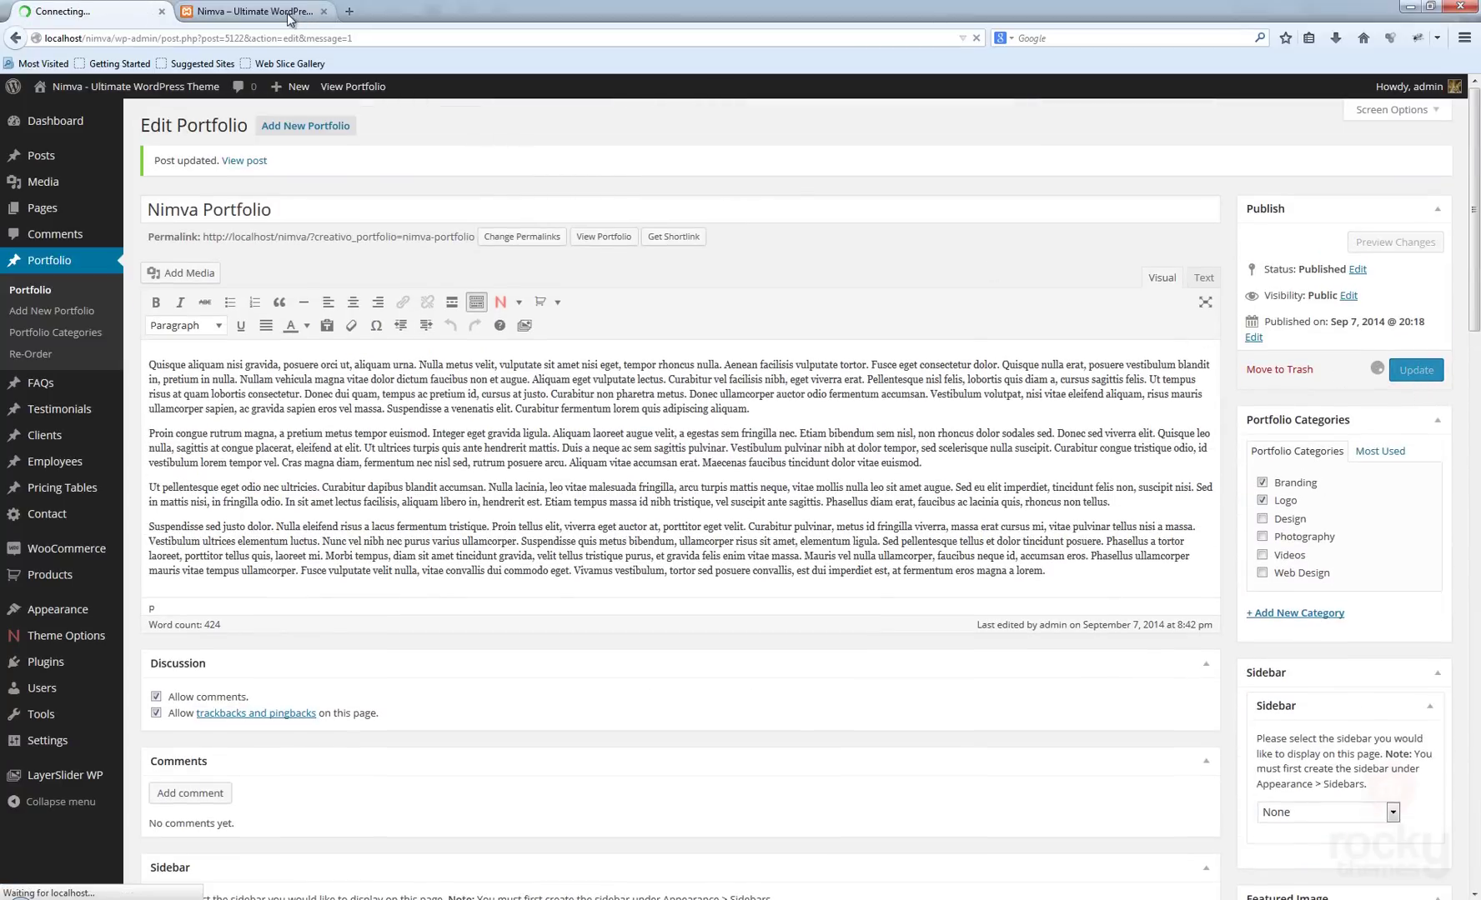
Reload the published portfolio page, check the area above the featured image, and return to the post editor
click(274, 12)
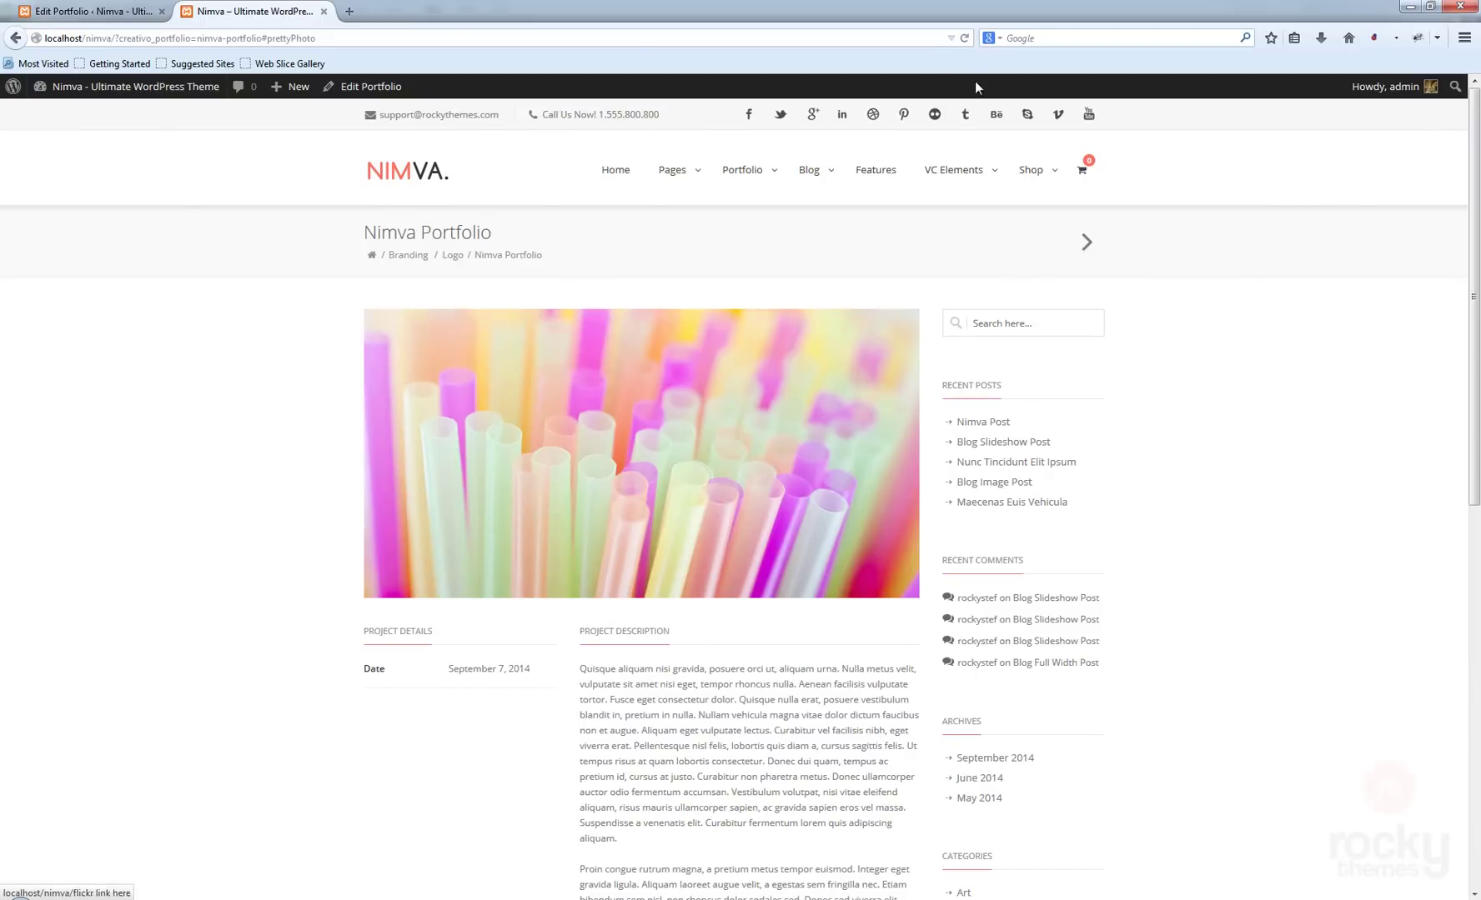
click(964, 39)
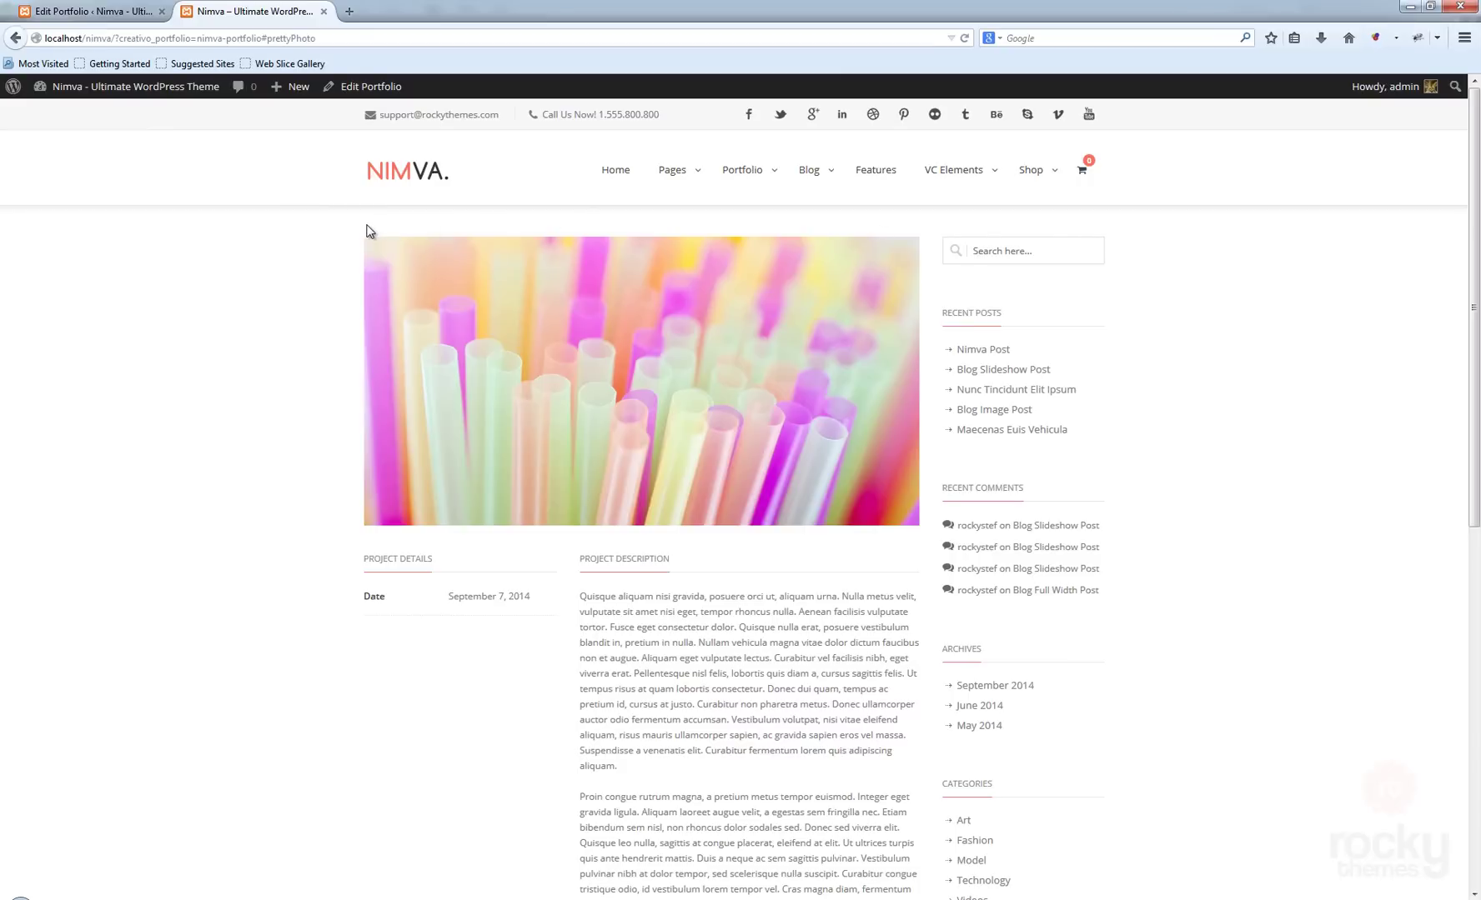
click(100, 11)
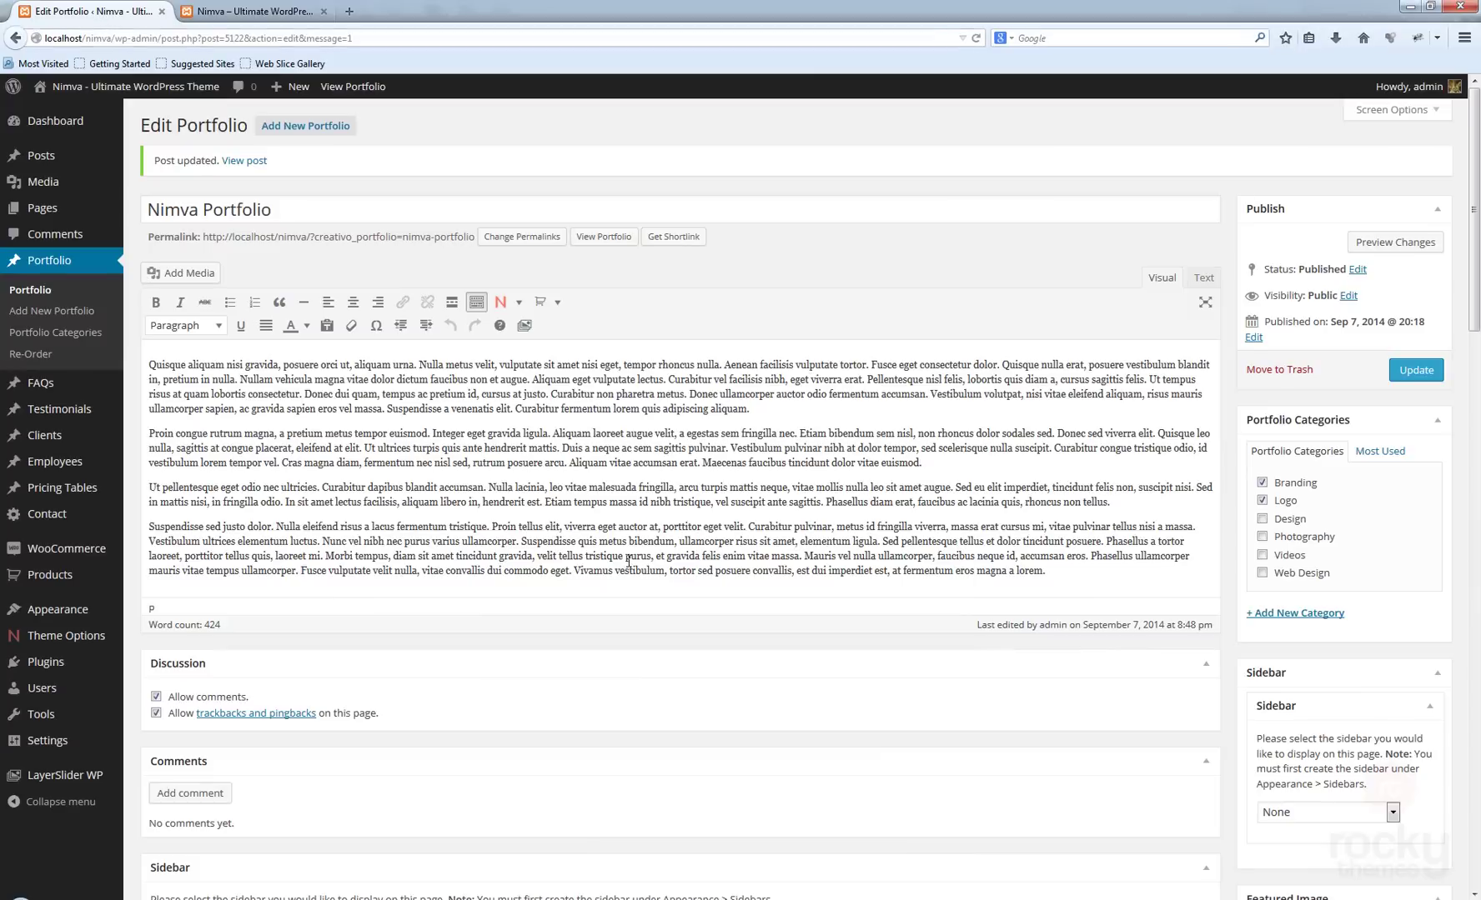
Set the Sidebar Position to Left in the portfolio post's General Options and update the post
scroll(587, 522, down, 6)
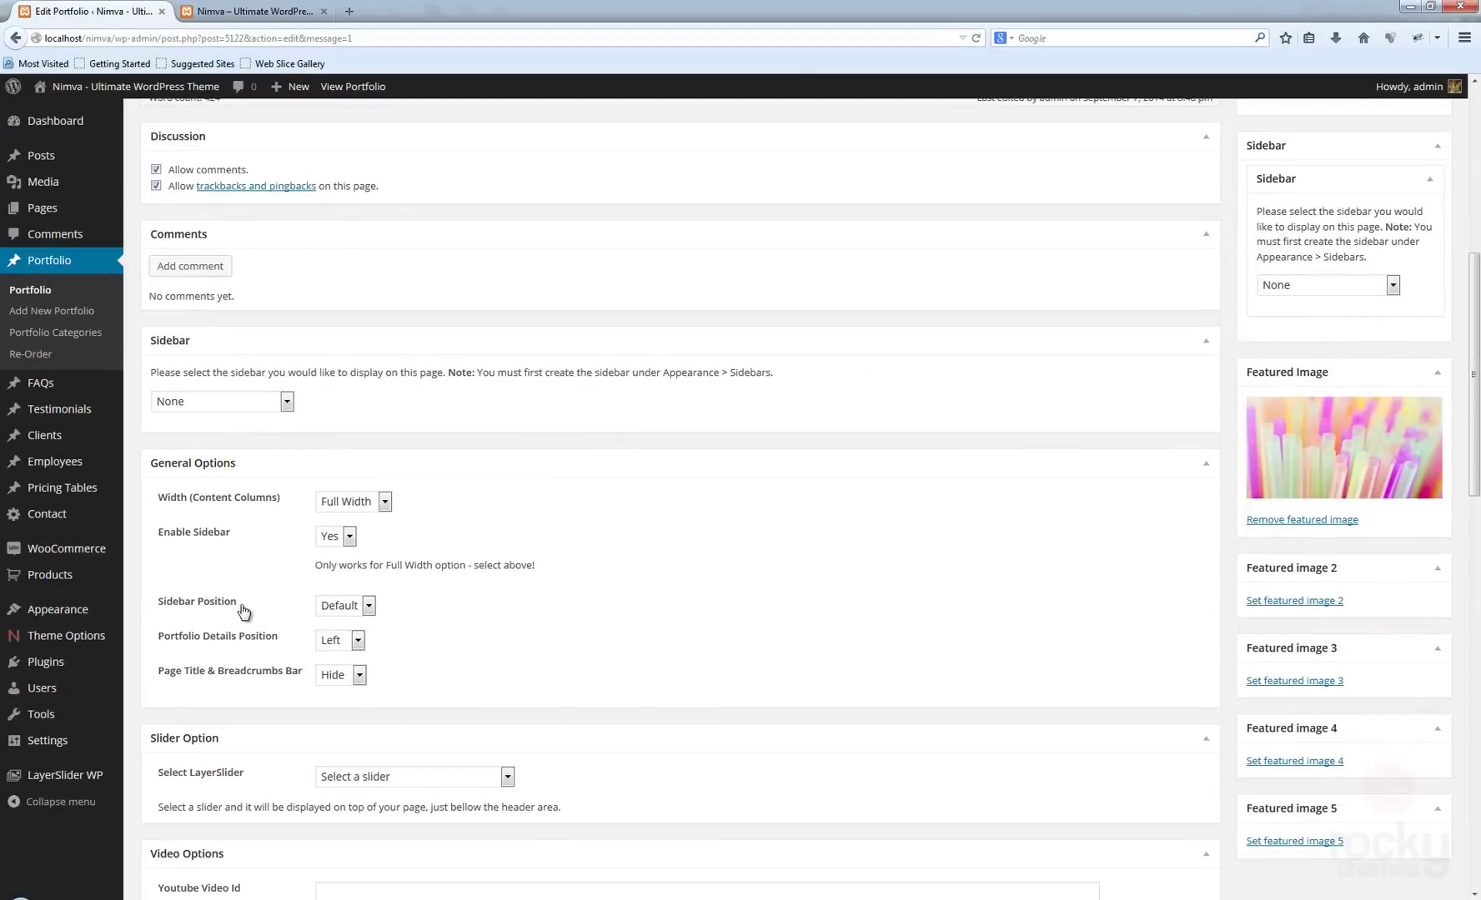
click(356, 606)
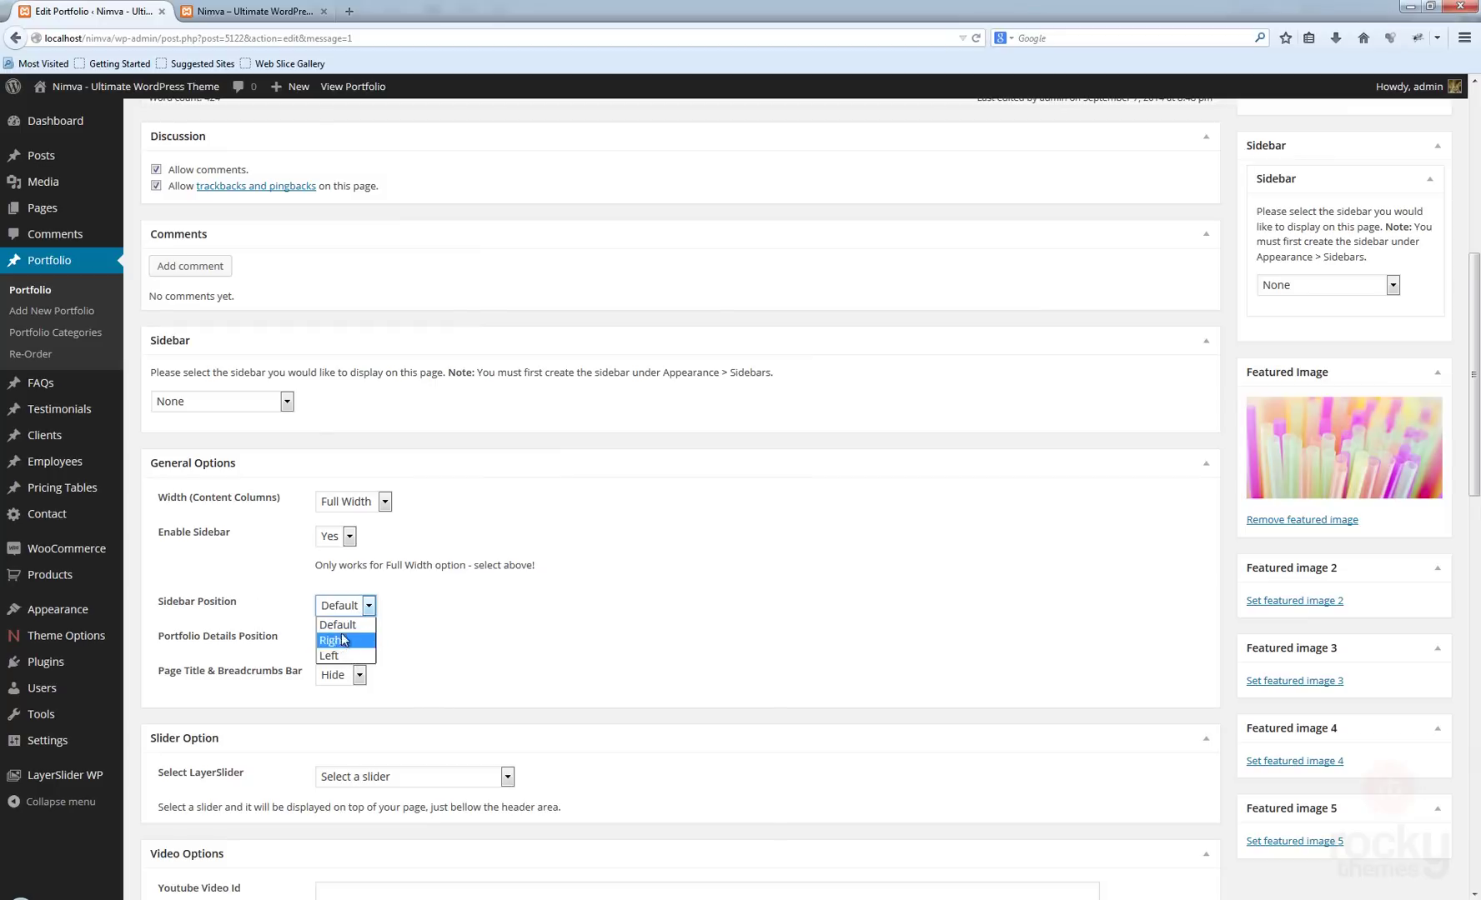
click(373, 624)
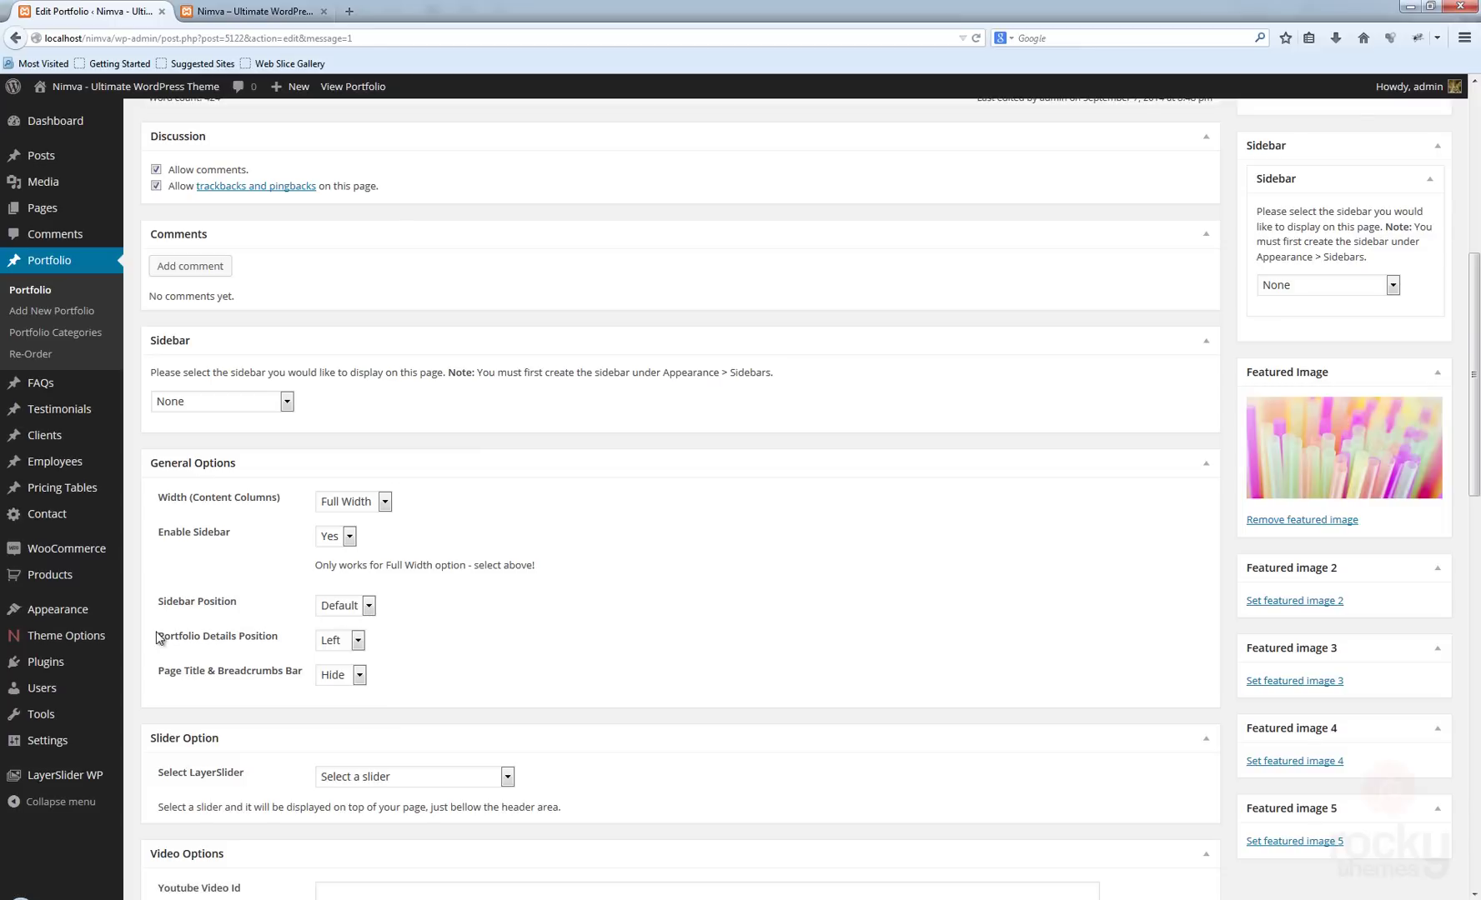
click(362, 611)
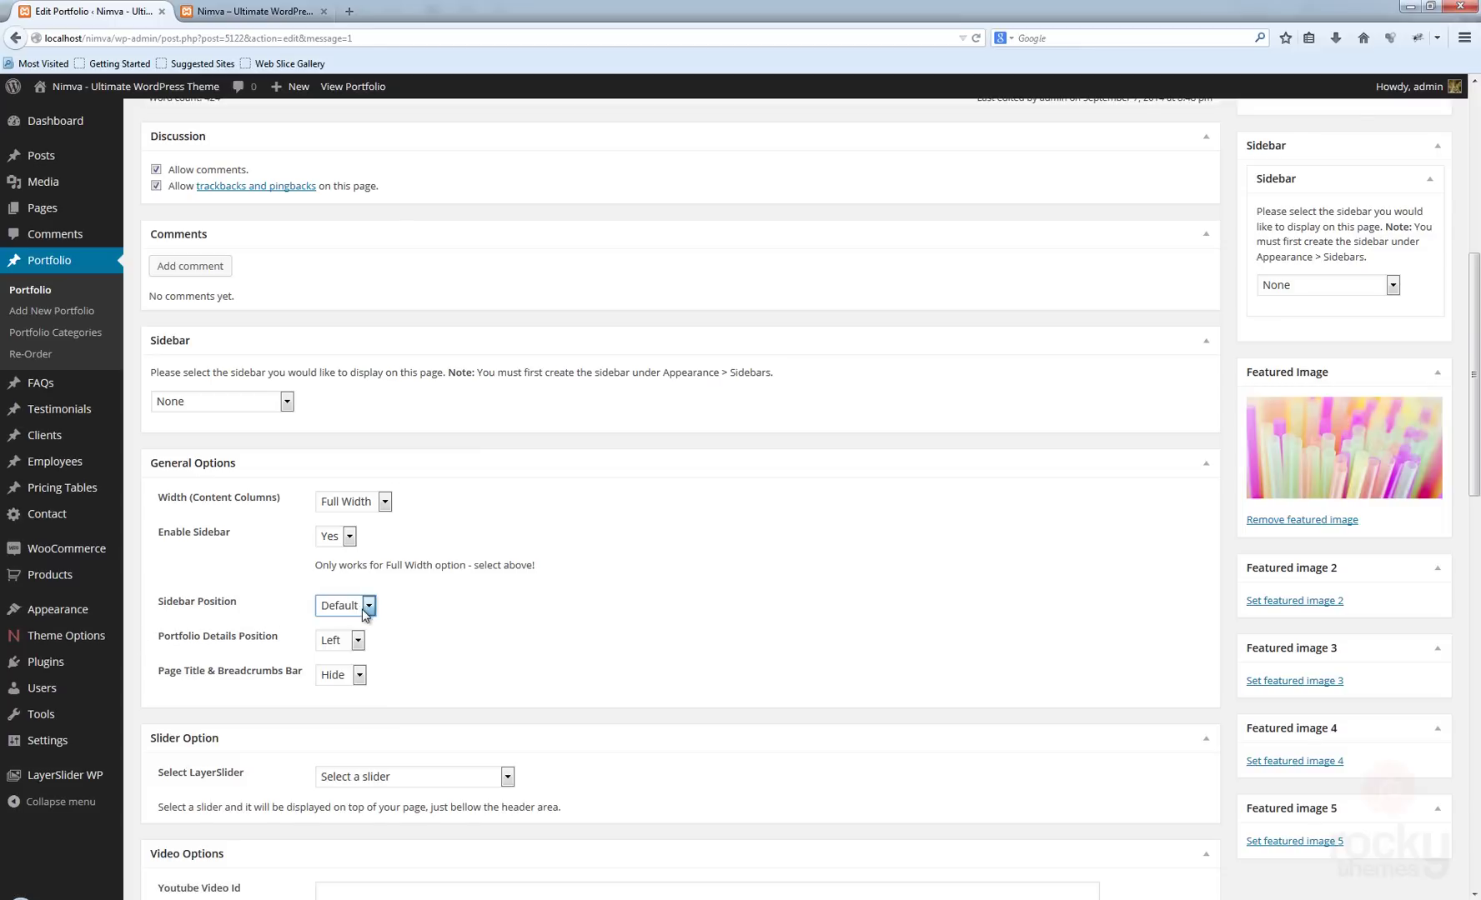
click(413, 598)
click(347, 607)
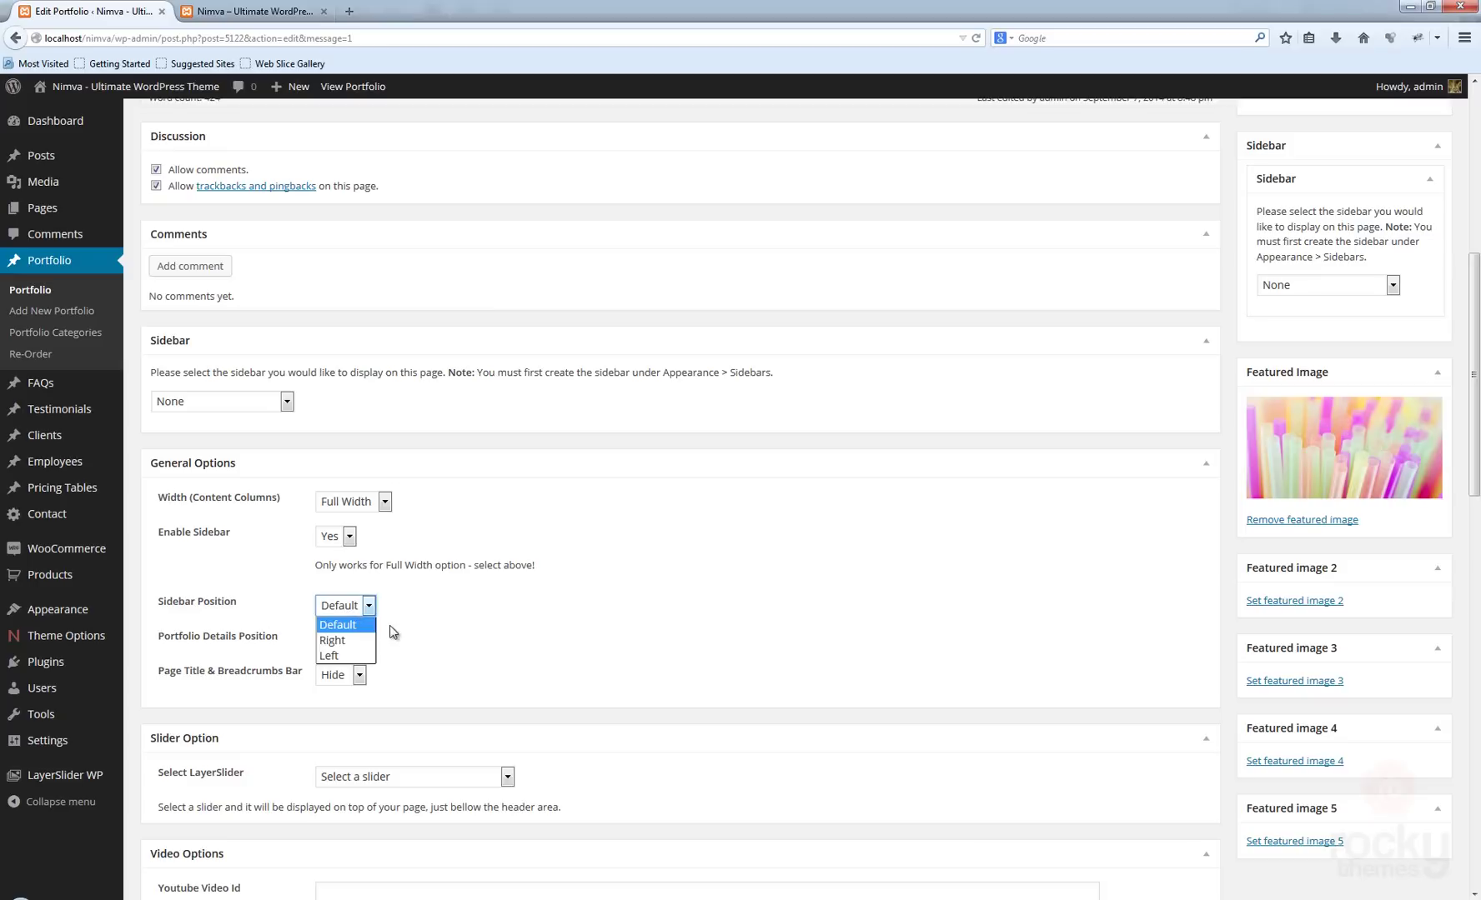
click(343, 656)
scroll(1076, 635, up, 6)
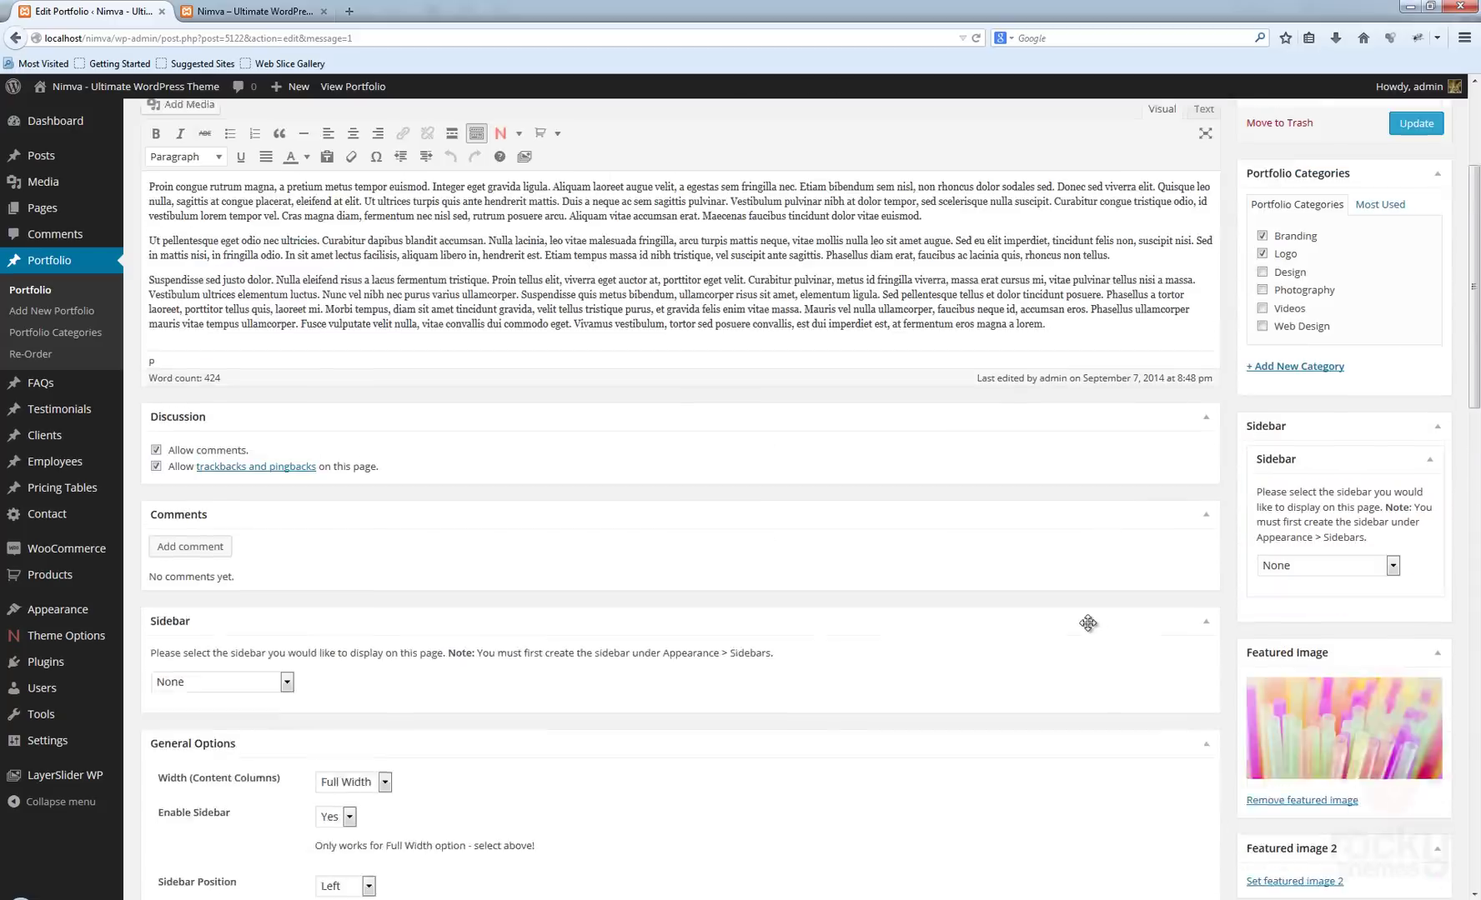
click(1413, 374)
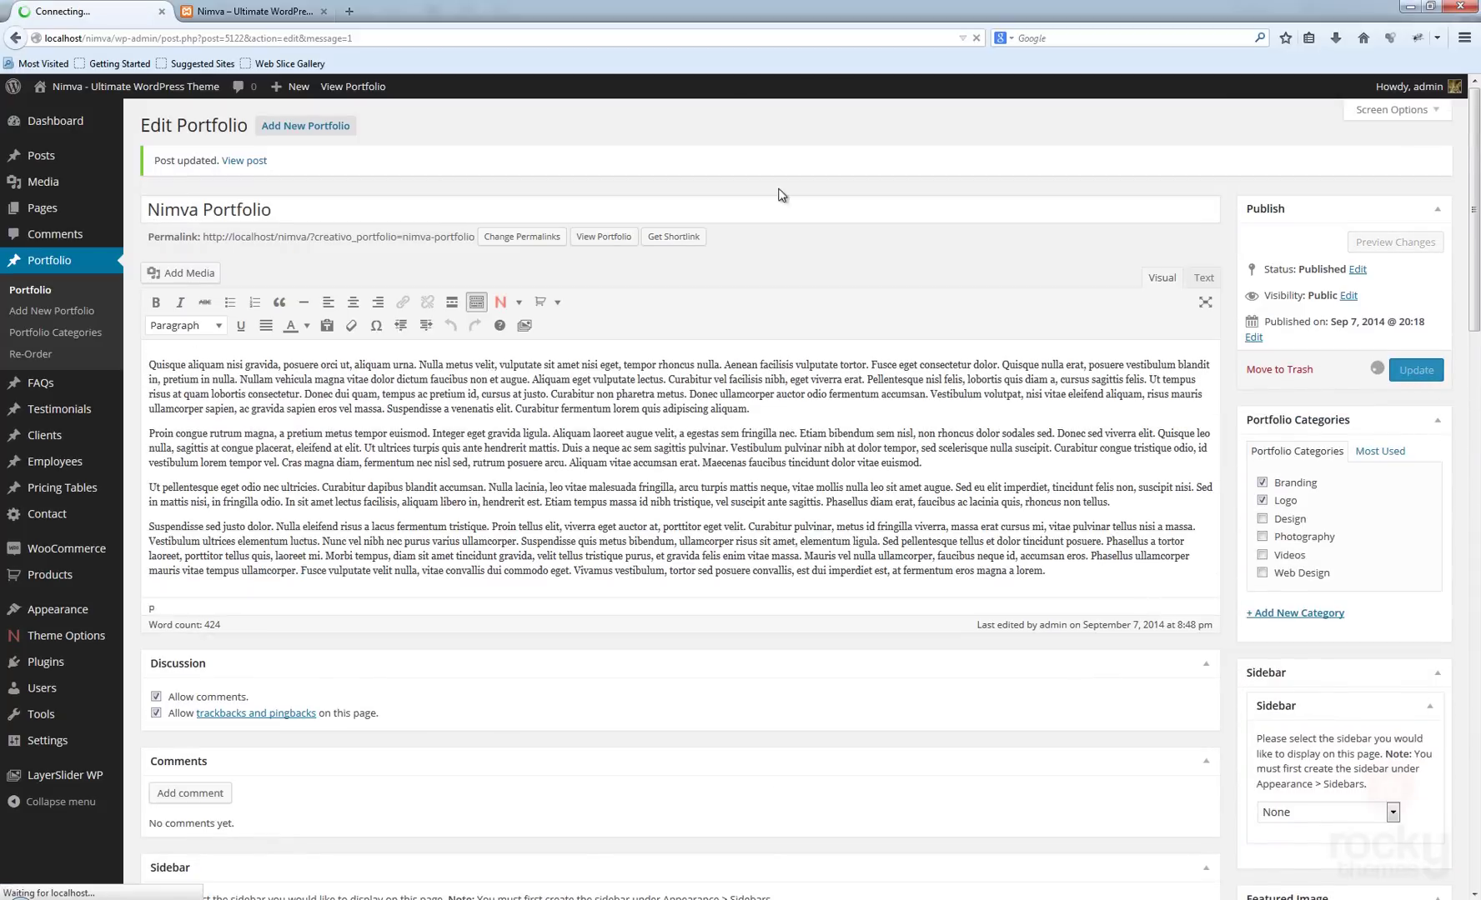
Reload the published portfolio page, check the sidebar's placement, and return to the post editor
click(235, 23)
click(966, 38)
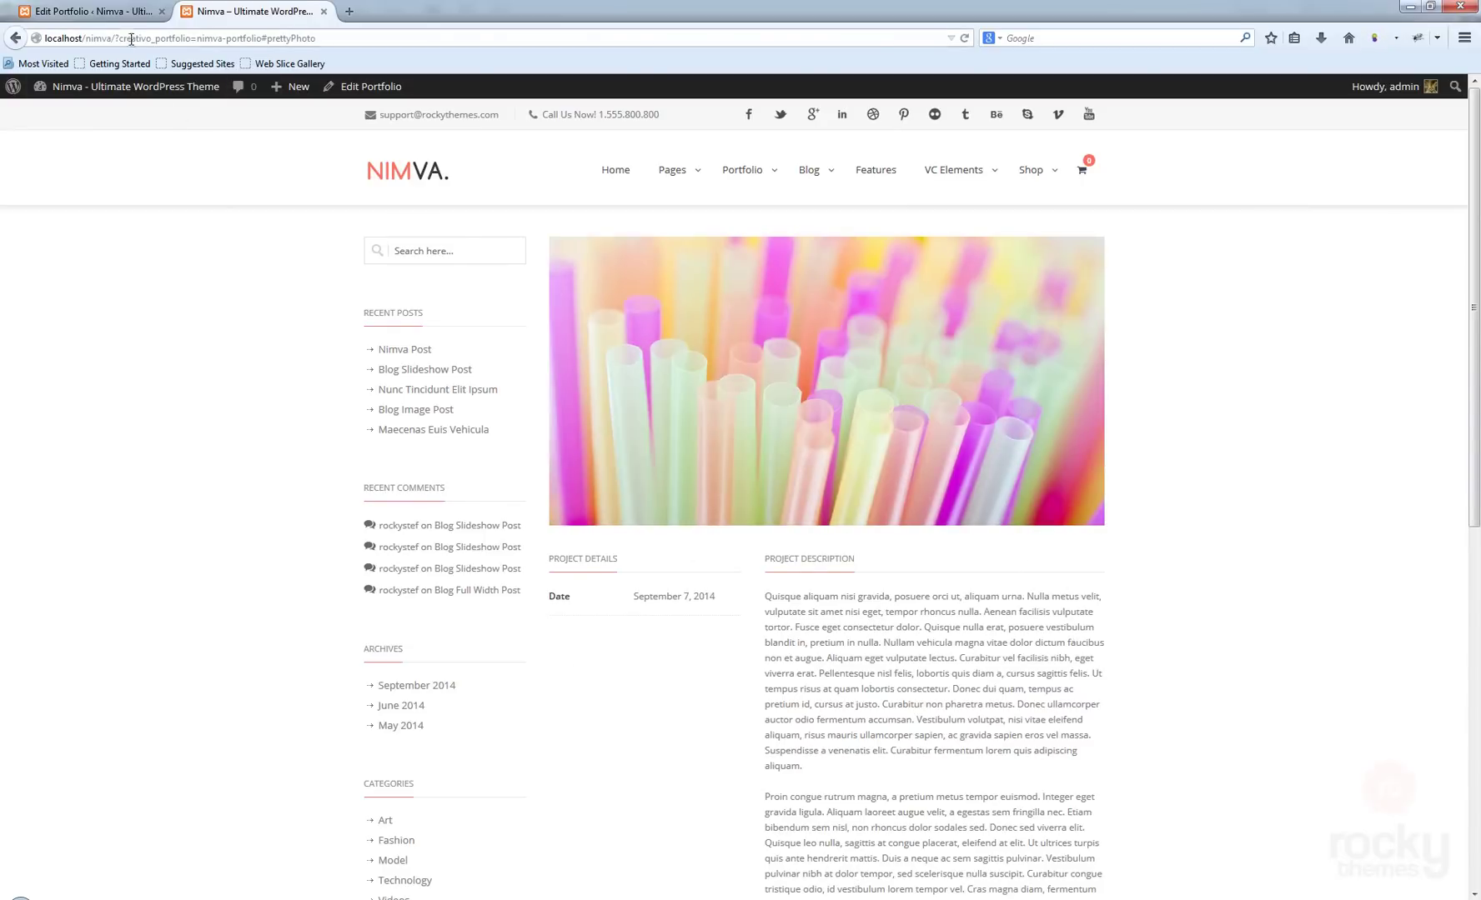
click(118, 19)
Set Enable Sidebar to No and the Page Title & Breadcrumbs Bar to Show in the General Options
scroll(886, 626, down, 8)
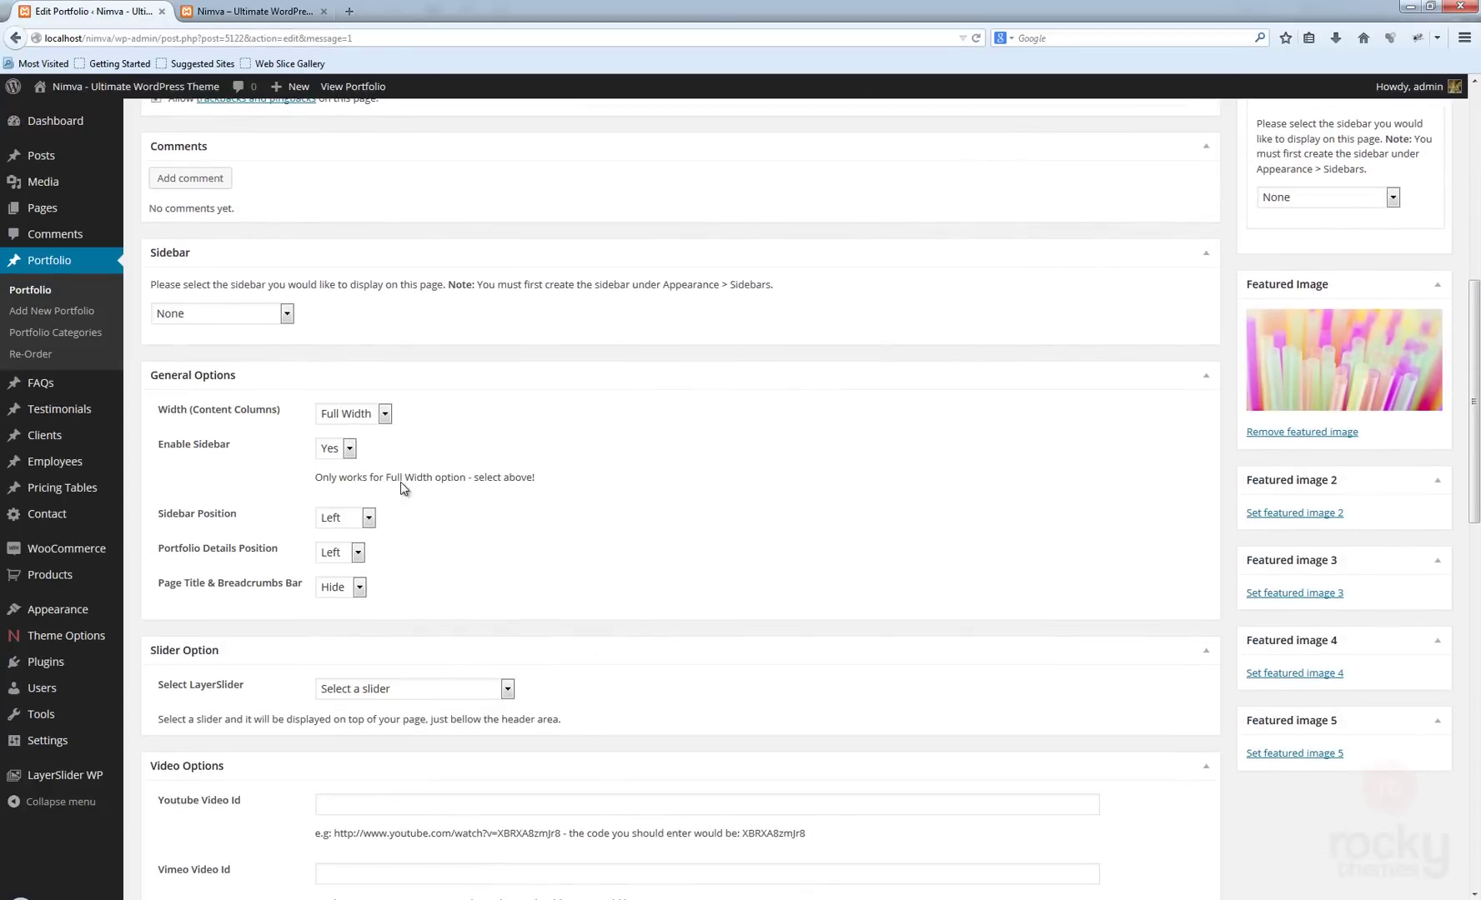
scroll(401, 487, down, 1)
click(336, 360)
click(326, 379)
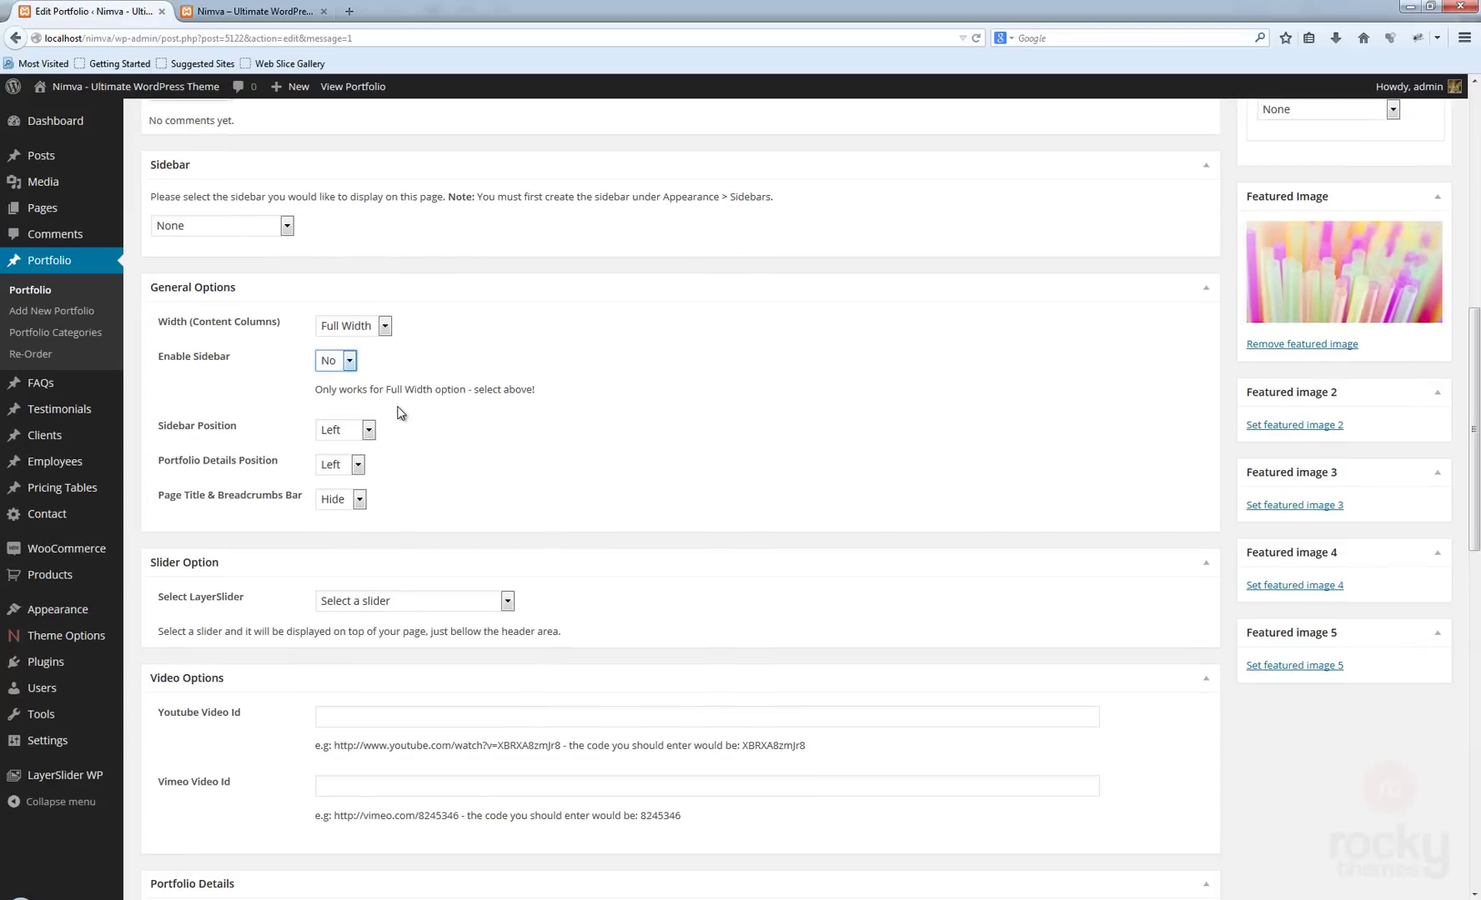
click(341, 501)
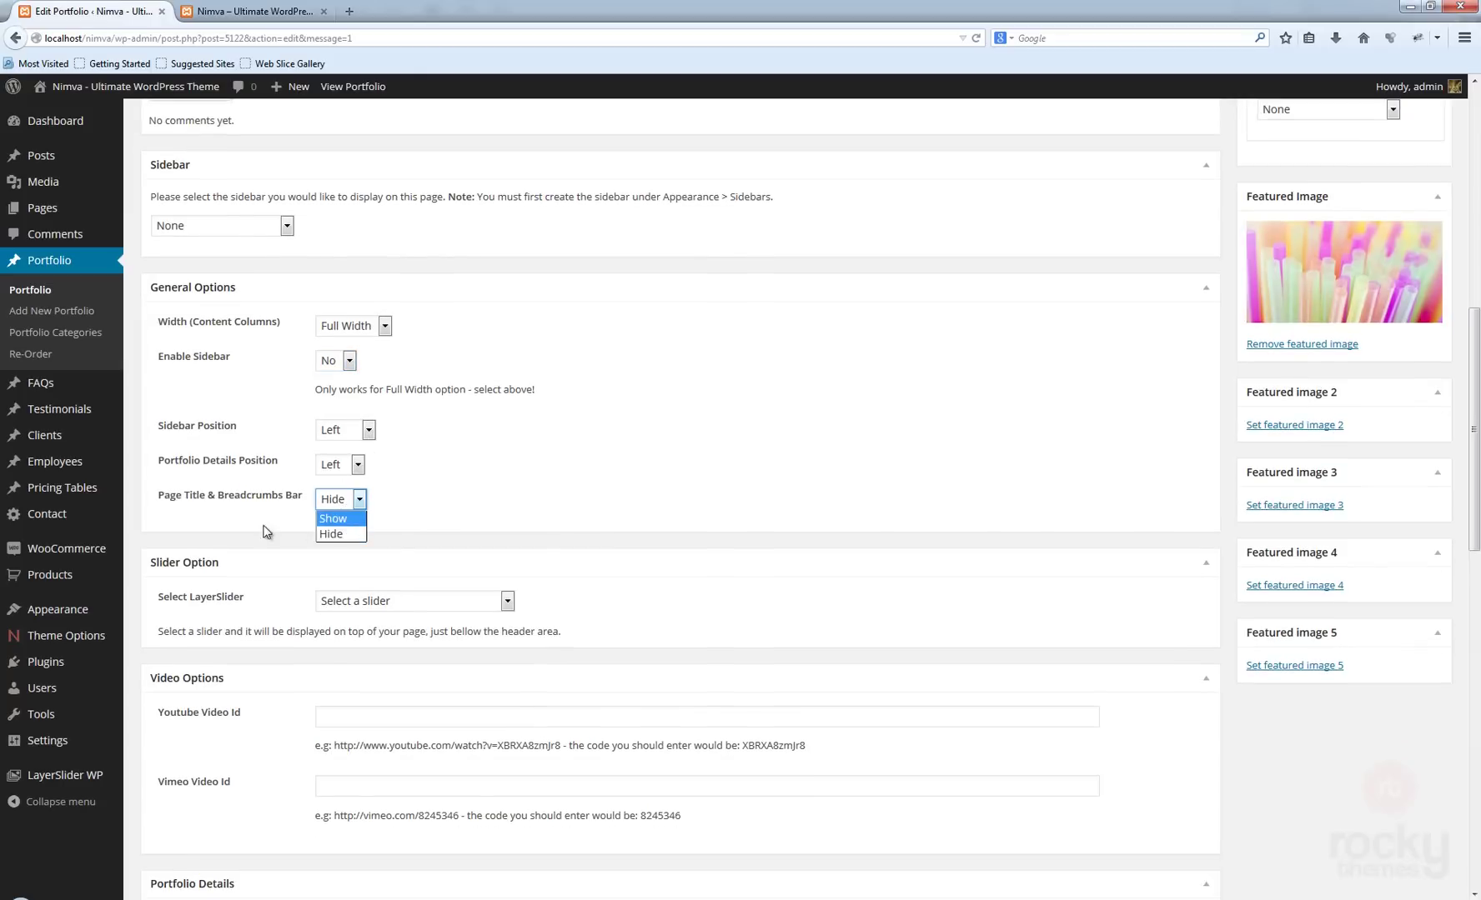
click(341, 519)
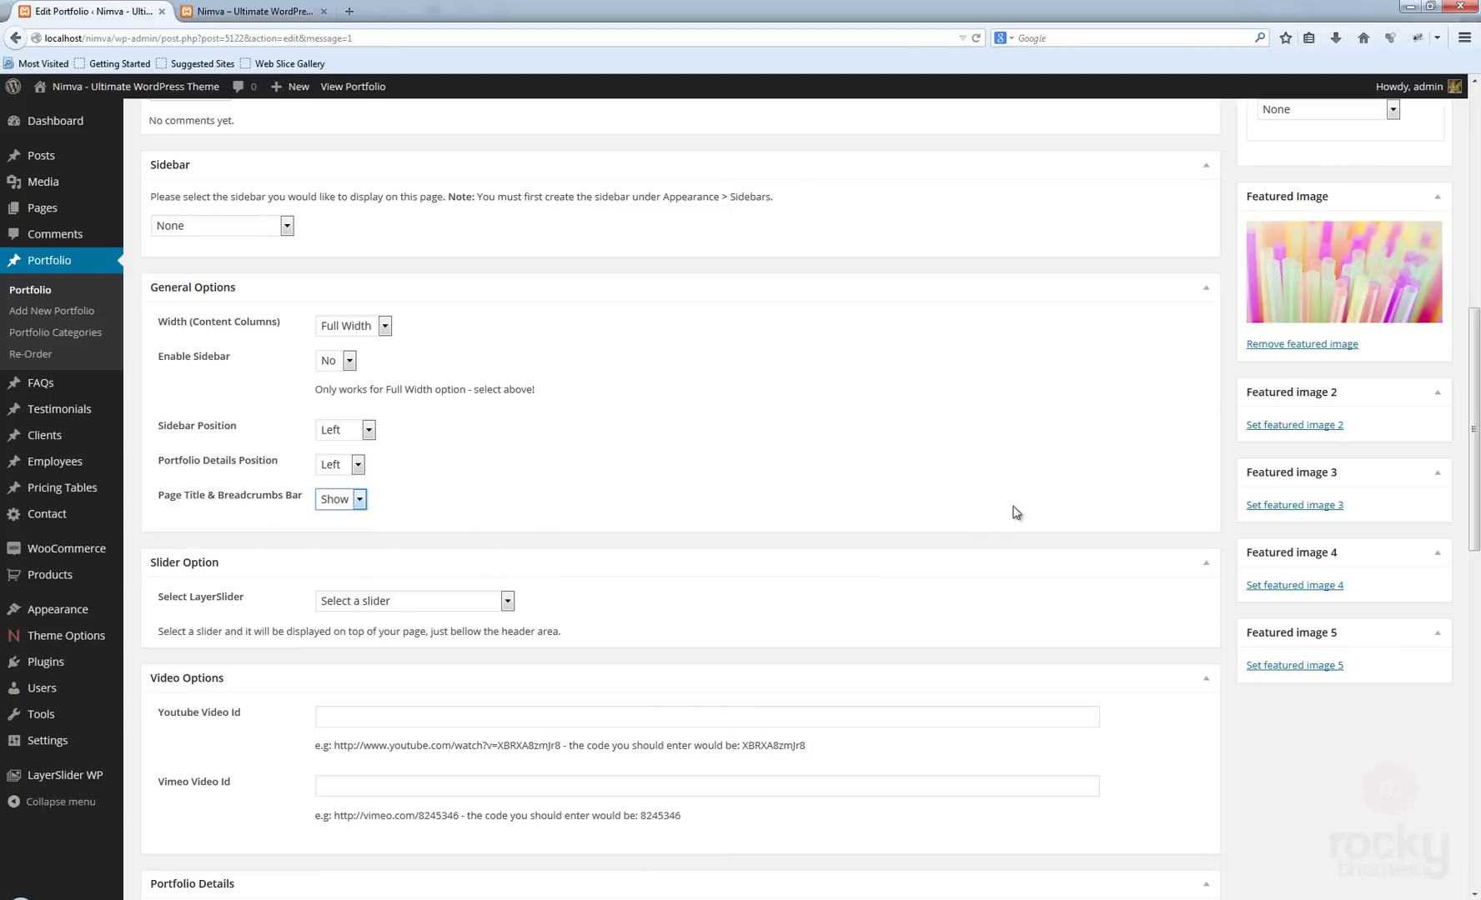
Change the Width (Content Columns) option to the narrower layout and update the portfolio post
scroll(1088, 501, up, 2)
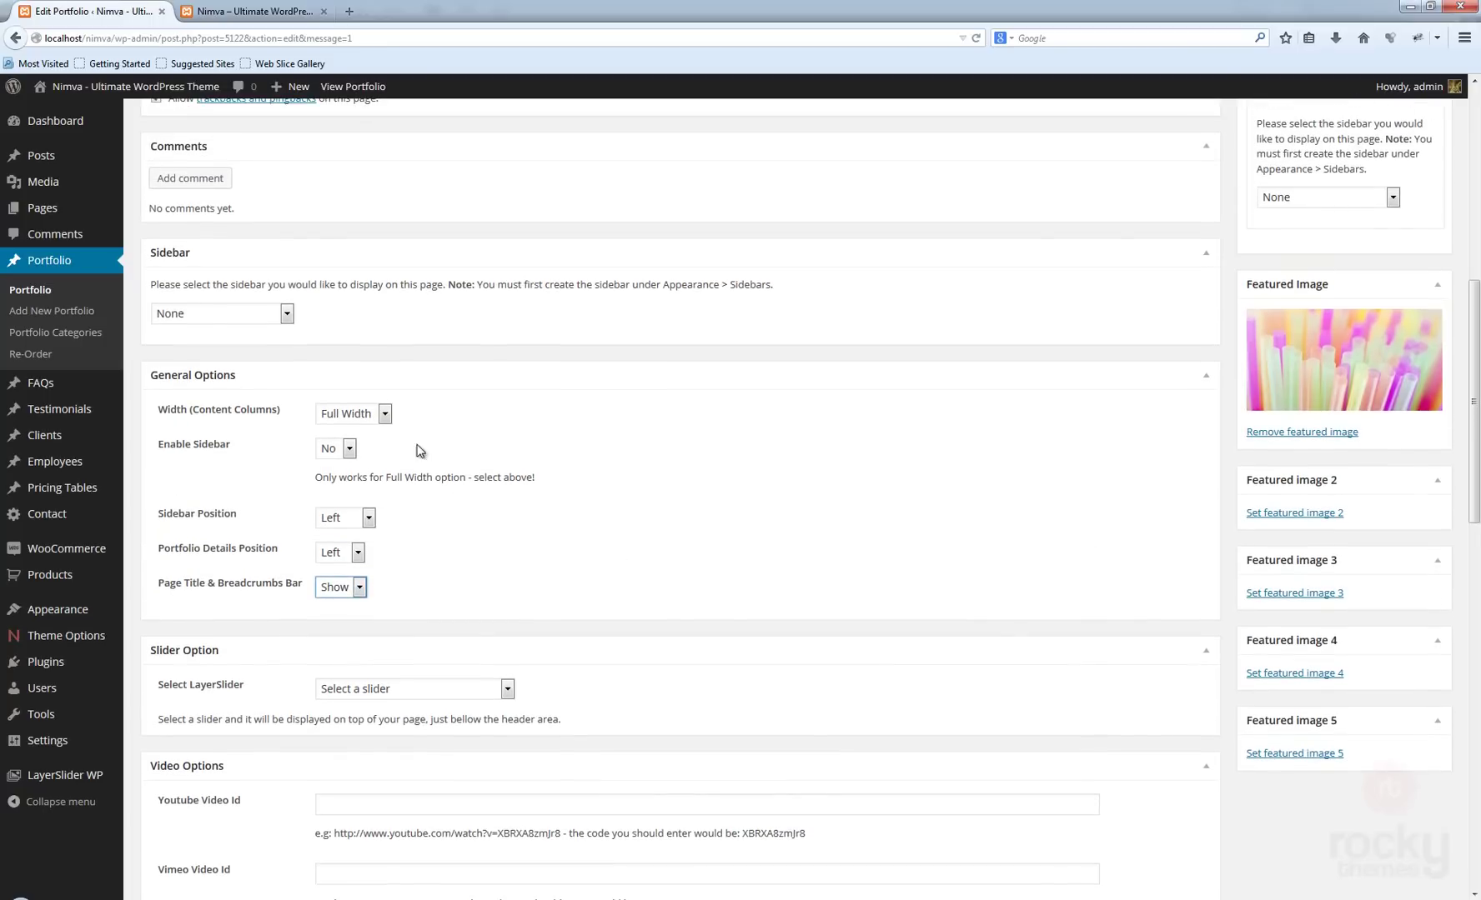
click(384, 414)
click(346, 442)
click(338, 450)
click(1117, 553)
scroll(1117, 553, up, 12)
click(1415, 282)
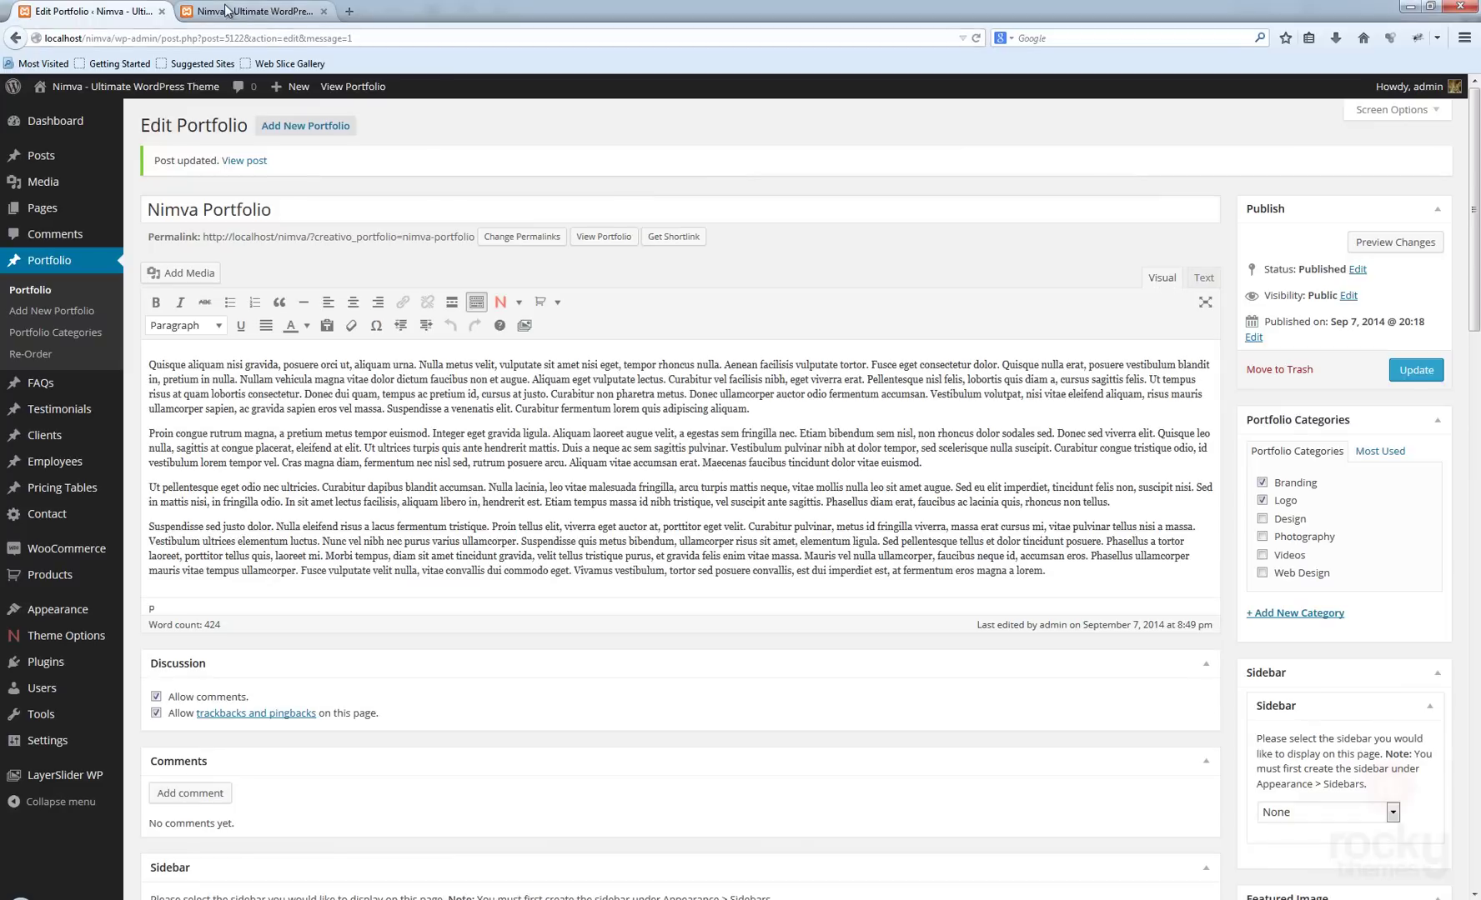
Reload the published portfolio page, check the Project Details section beside the image, and return to the post editor
click(247, 14)
key(F5)
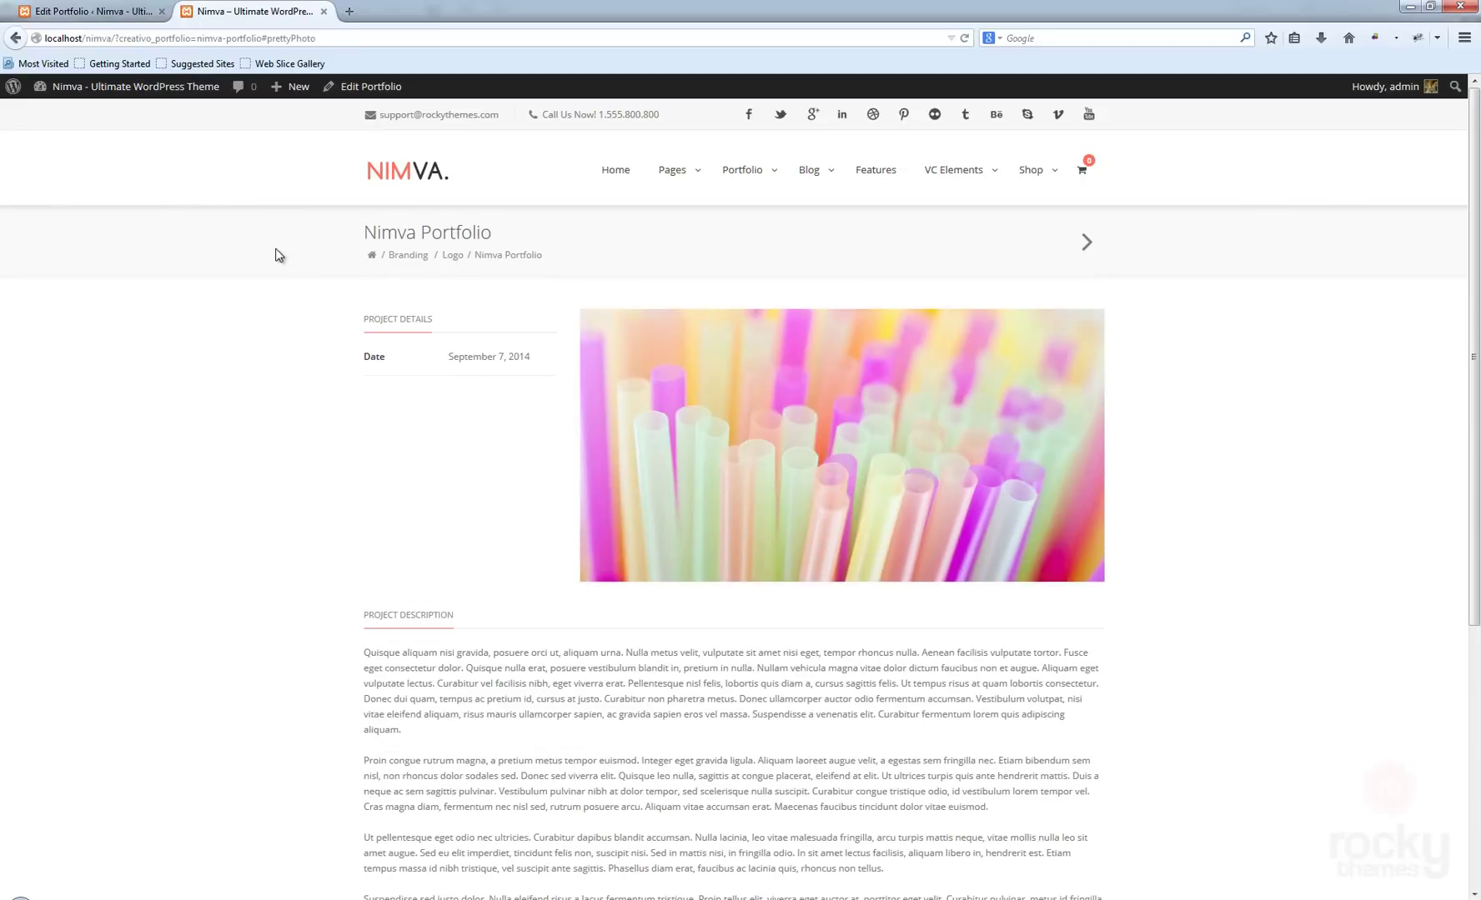
drag(372, 322, 440, 321)
click(308, 338)
click(93, 12)
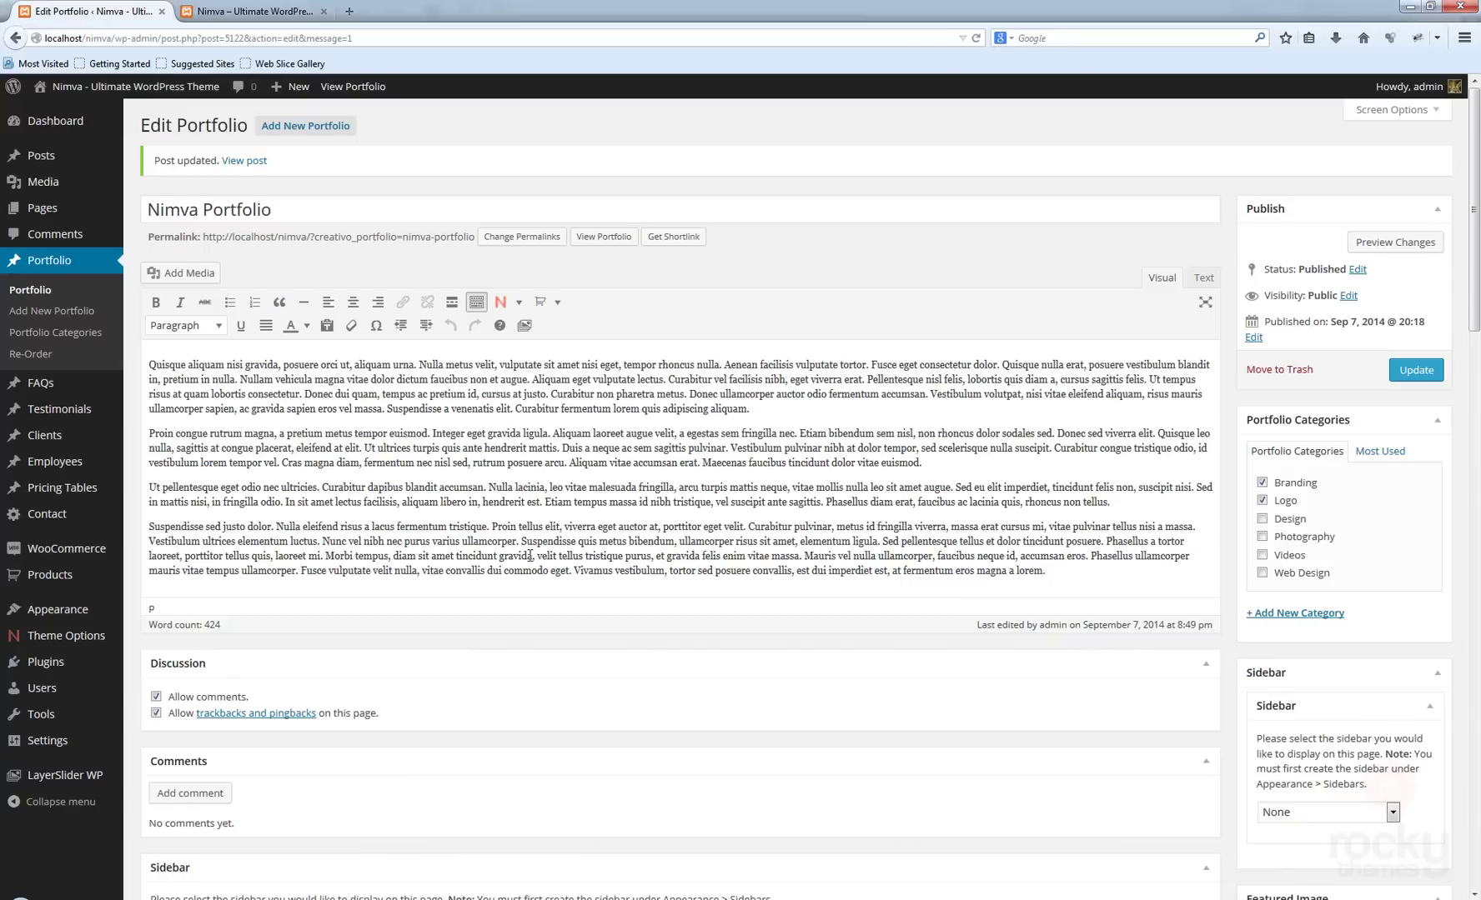
scroll(529, 552, down, 15)
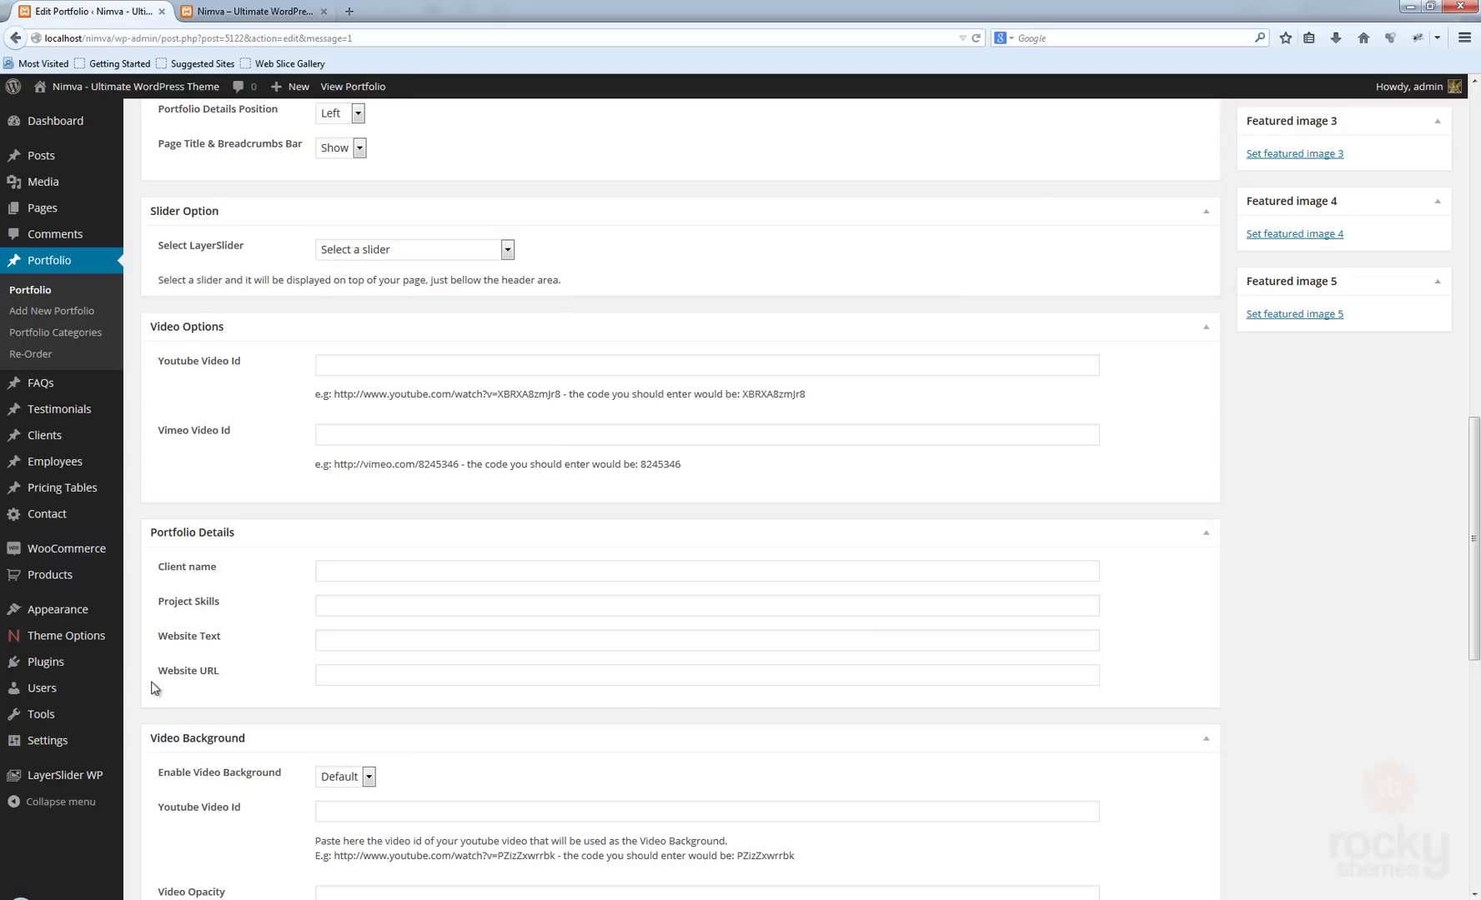
click(381, 571)
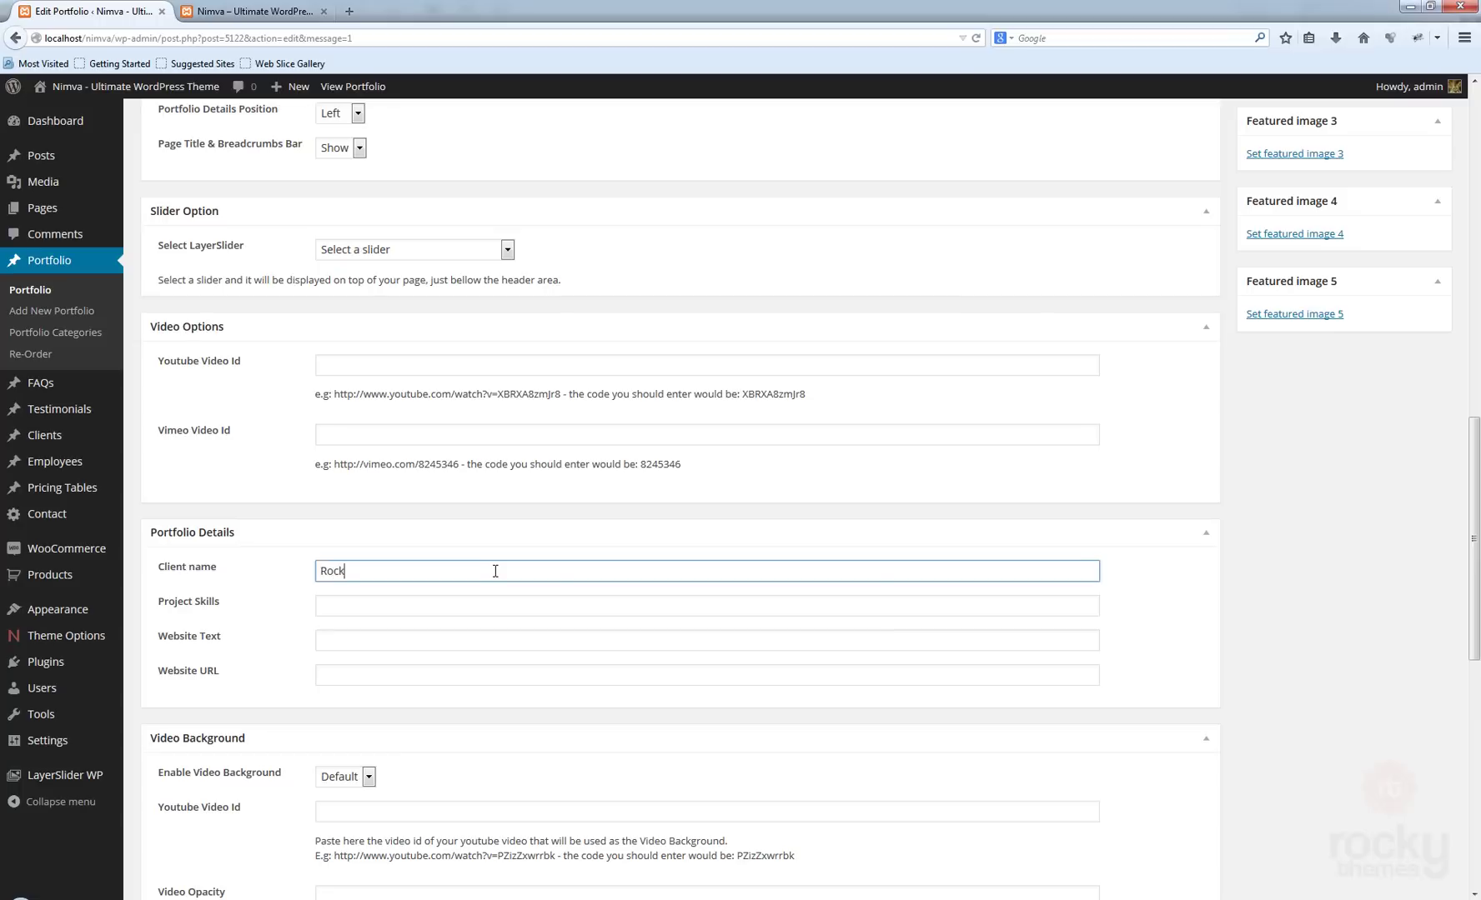
text(RockyThemes)
key(Tab)
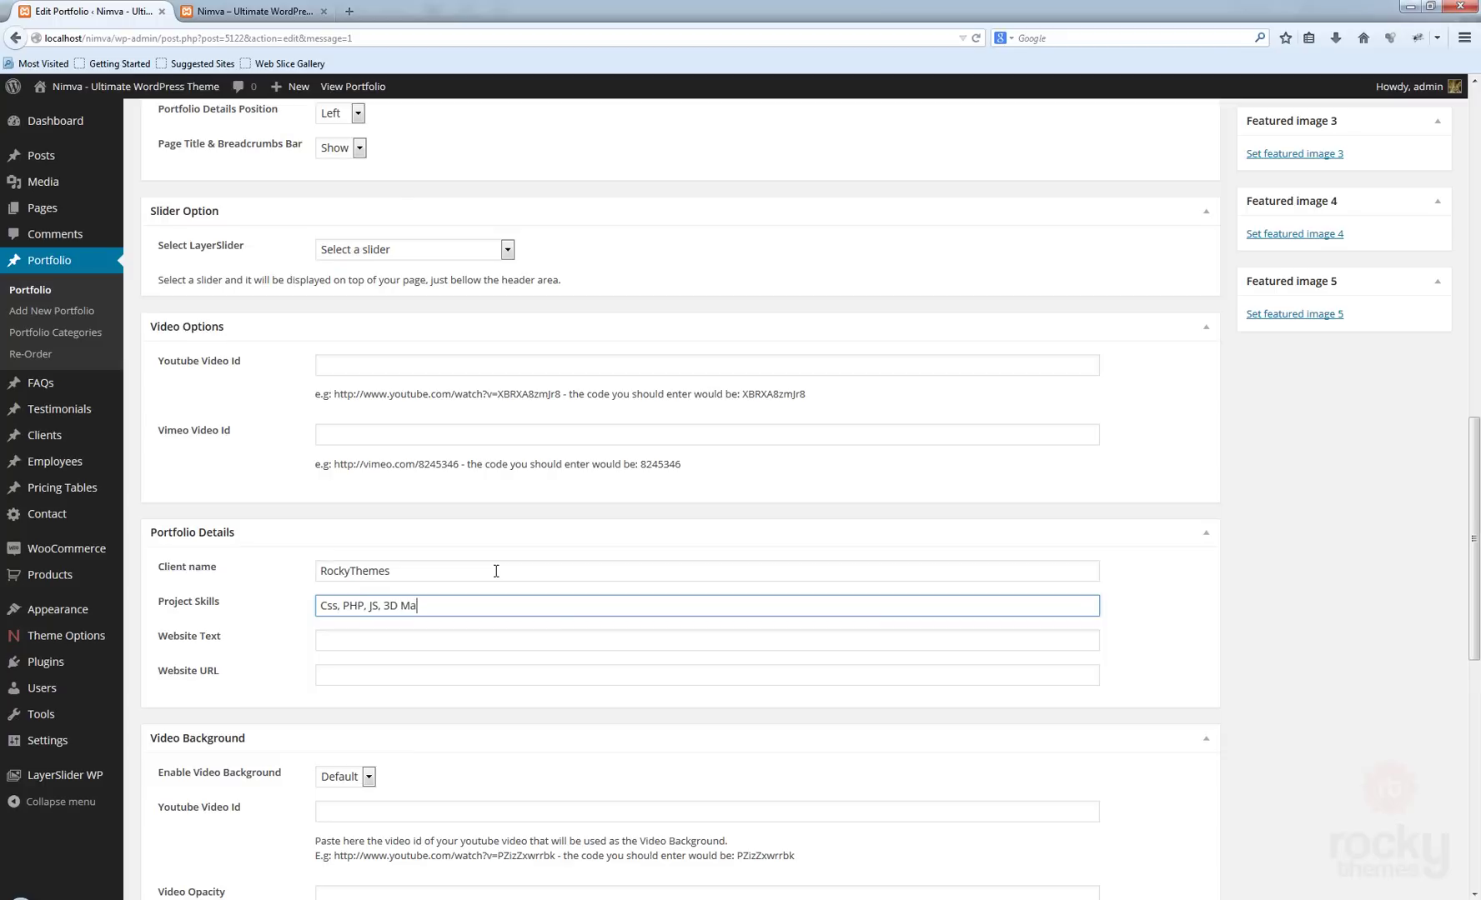
key(Tab)
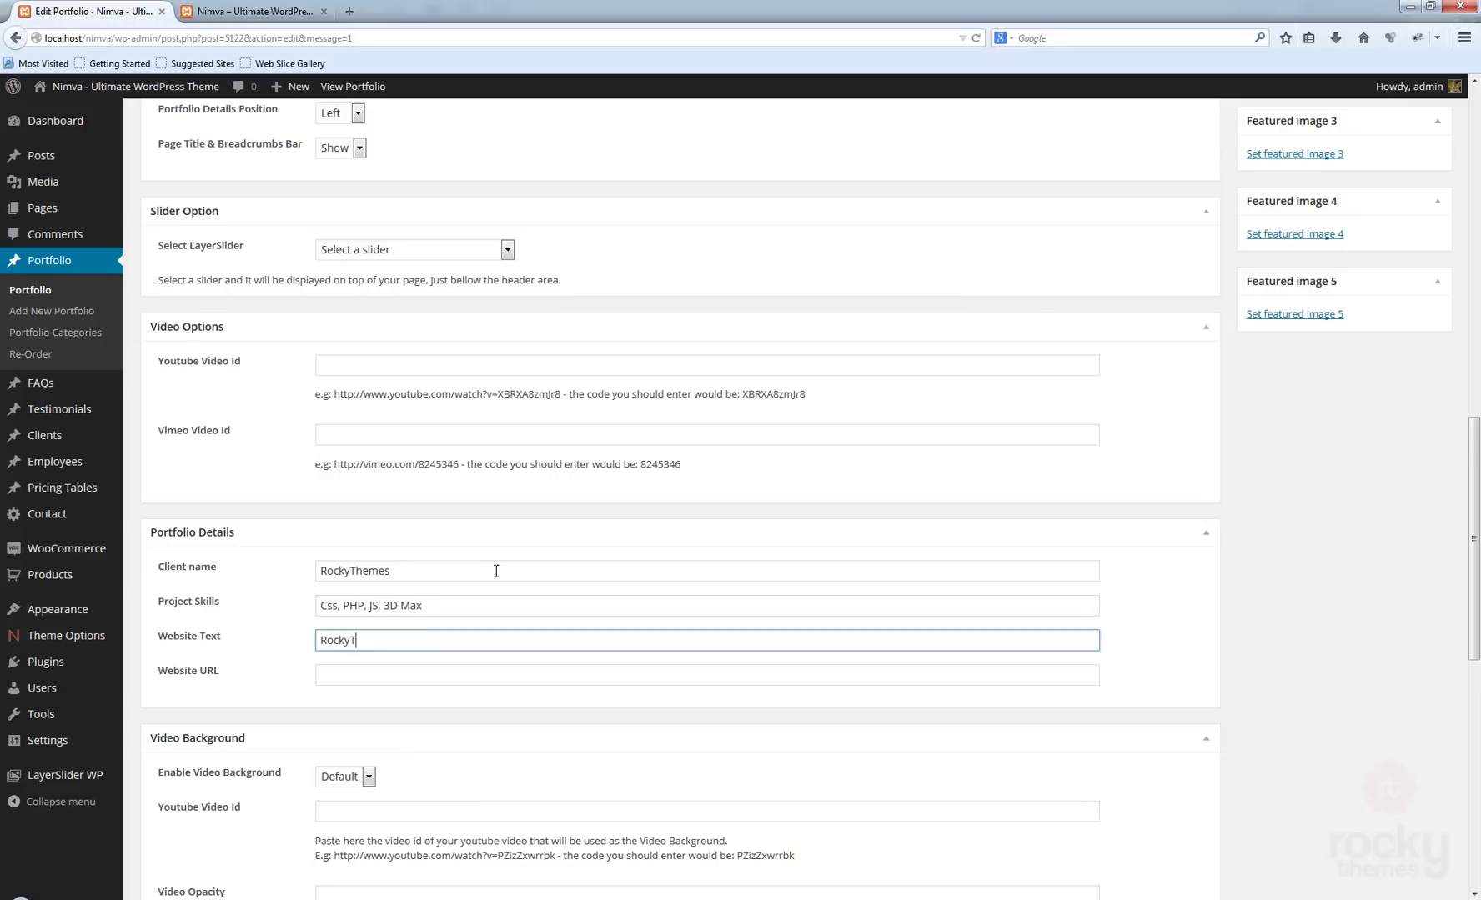
key(Tab)
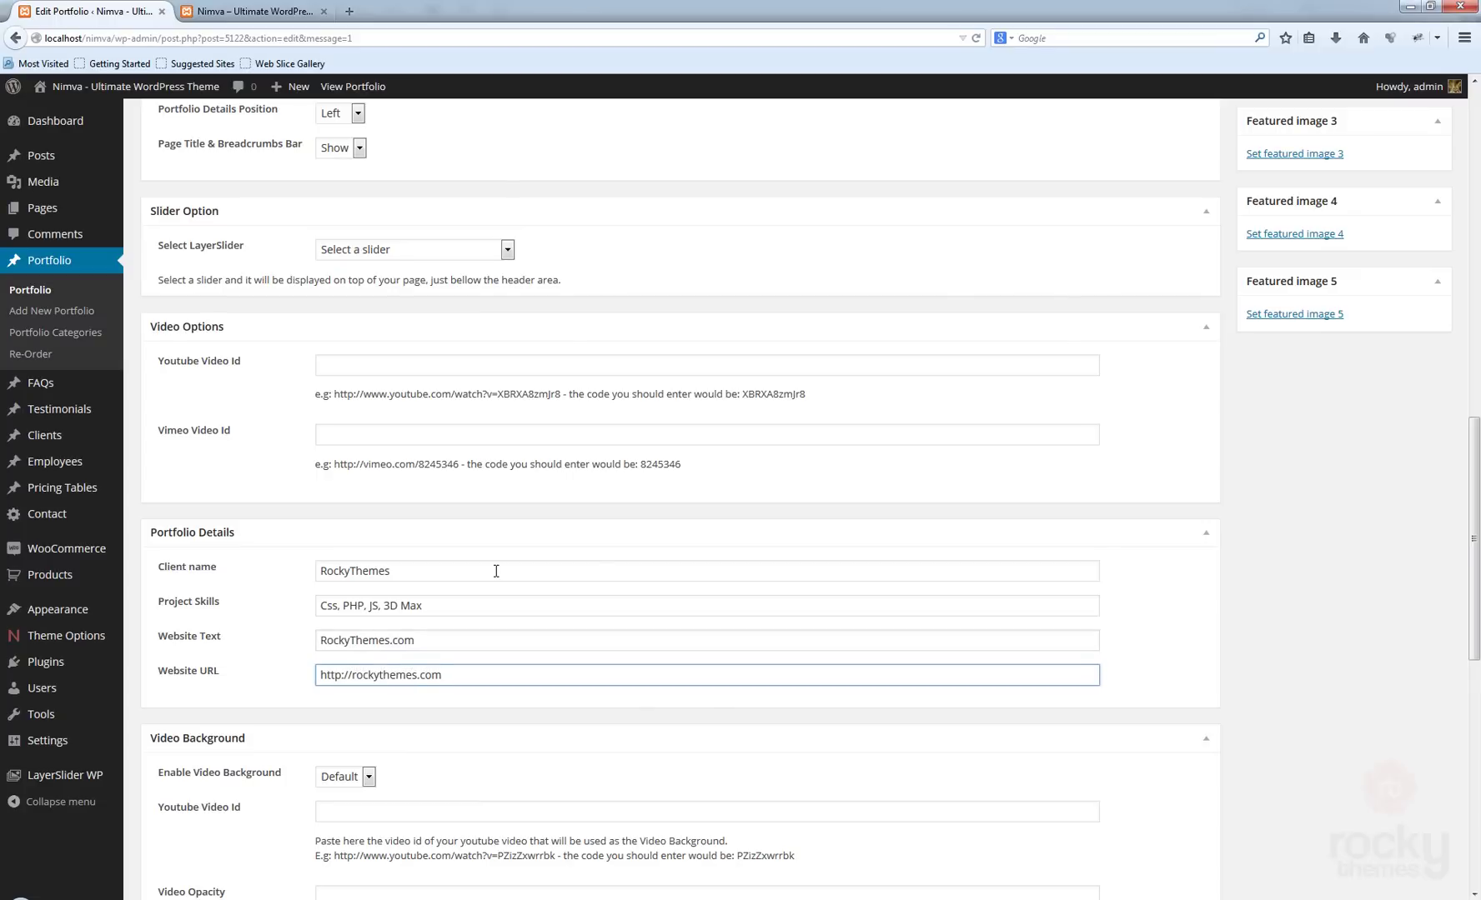
Update the portfolio post to save the Portfolio Details entries
click(1173, 548)
scroll(1248, 419, up, 10)
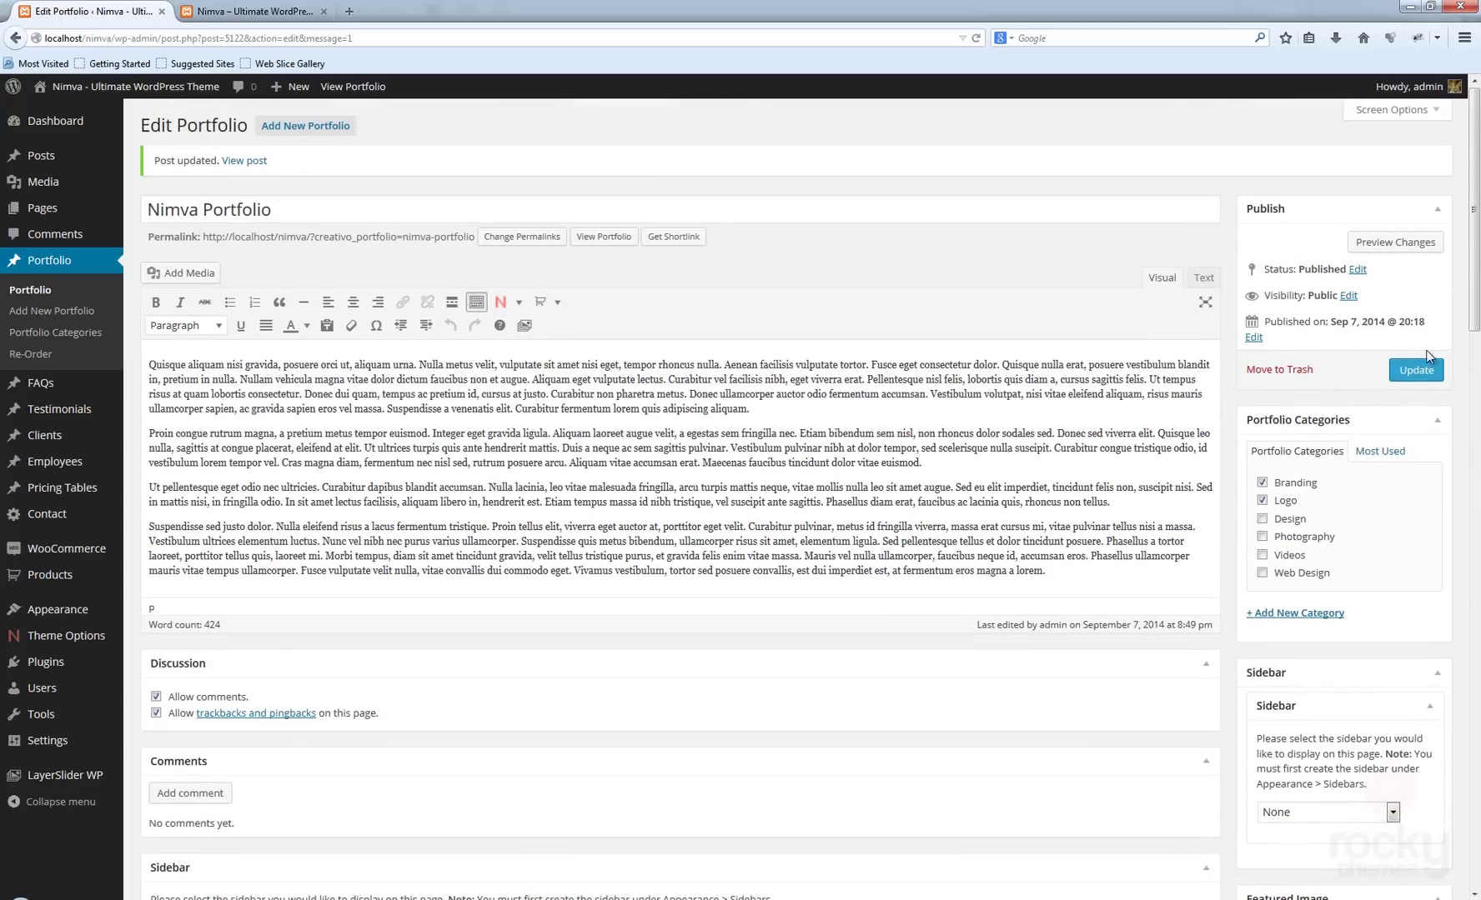
click(1409, 368)
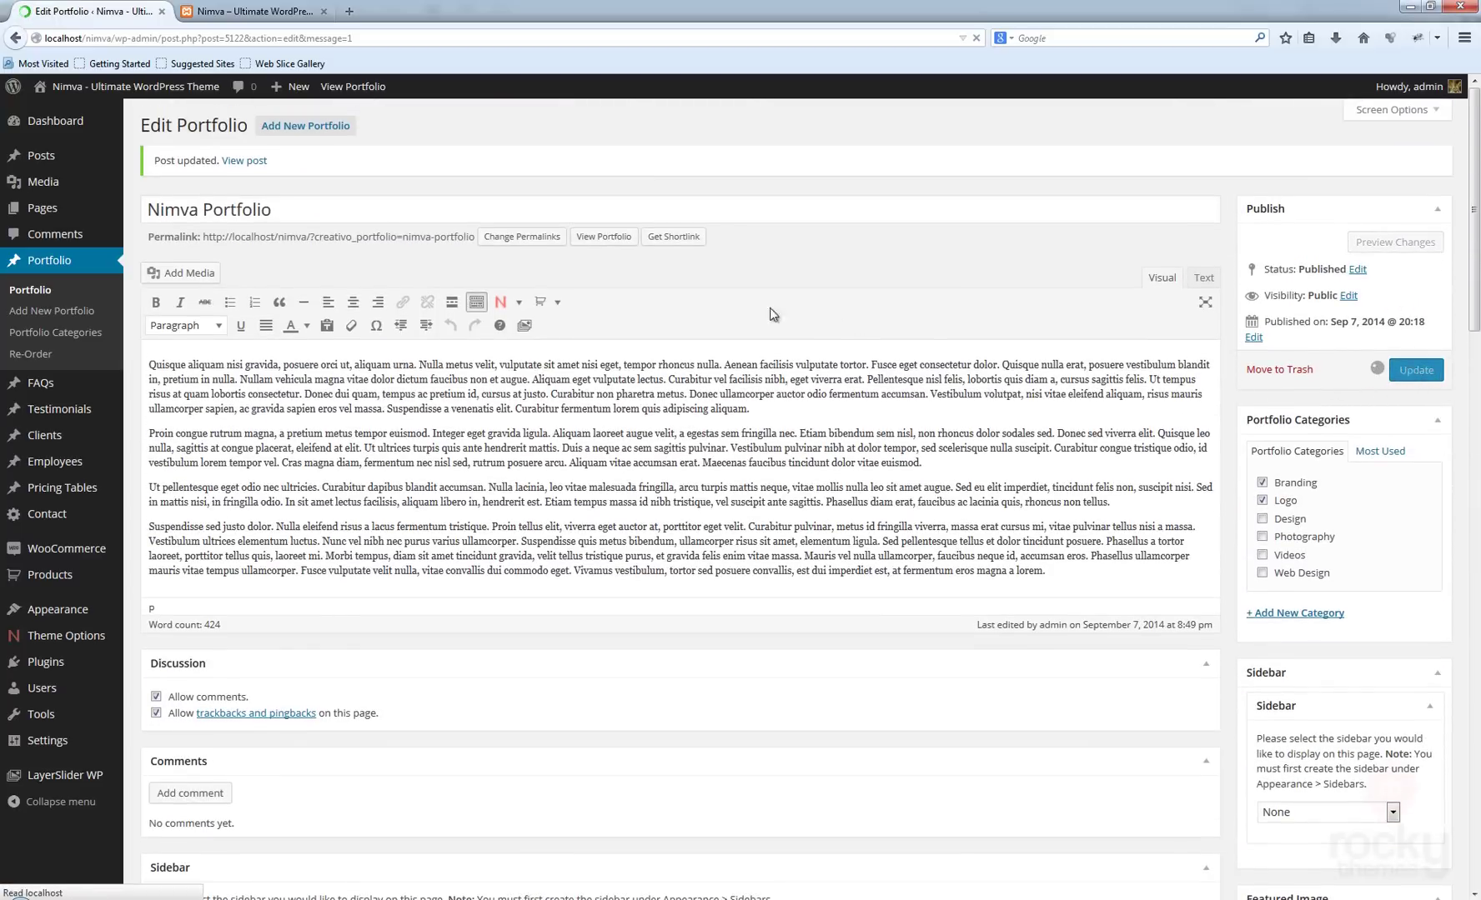
Check the client, skills and website entries under Project Details on the published portfolio page, and return to the post editor
click(206, 17)
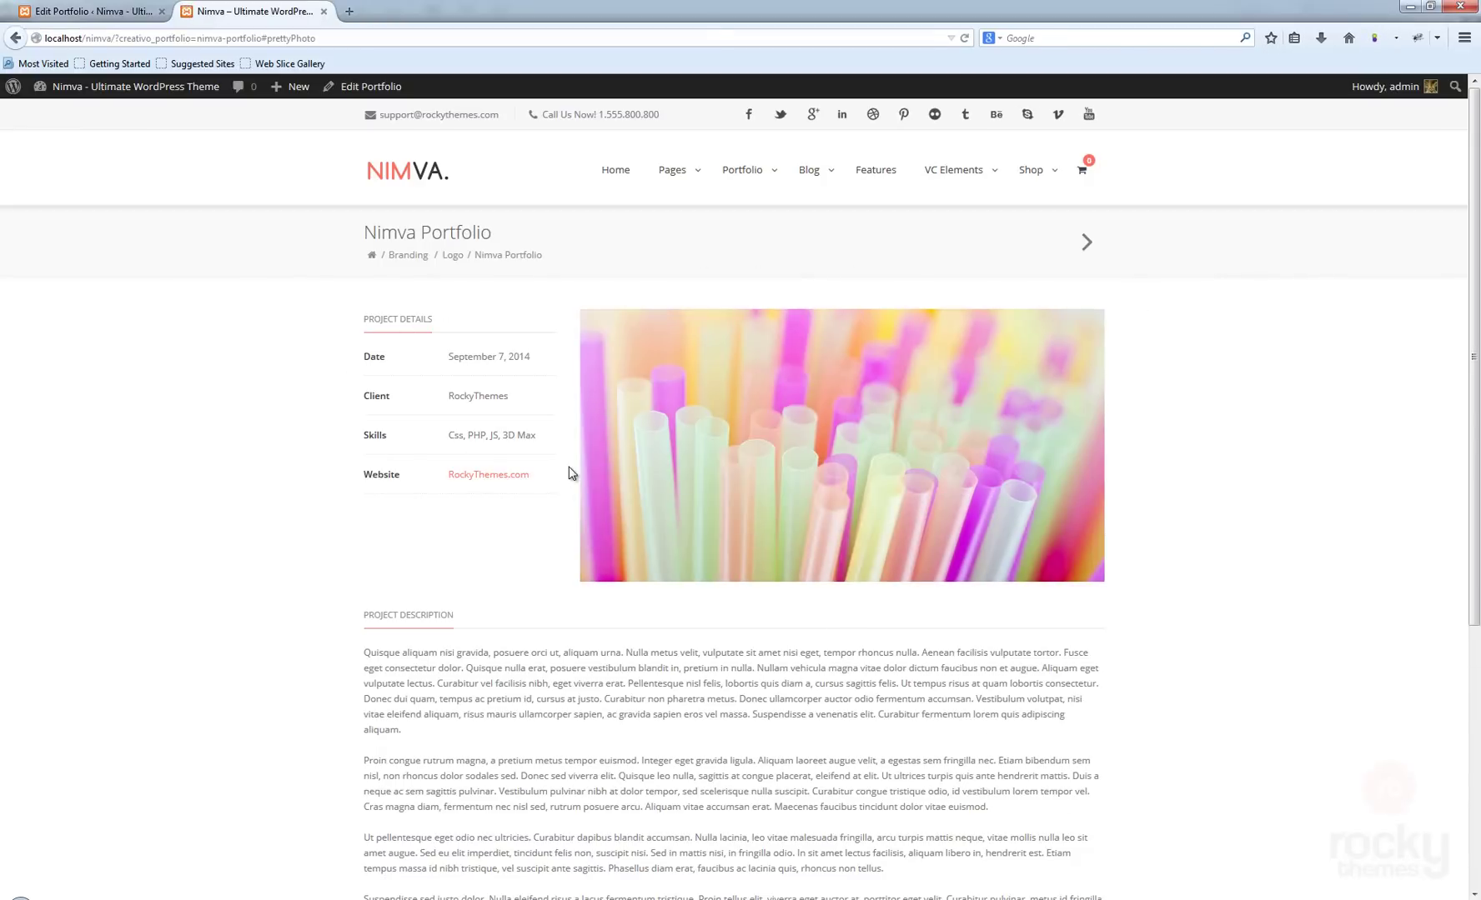
scroll(568, 421, down, 2)
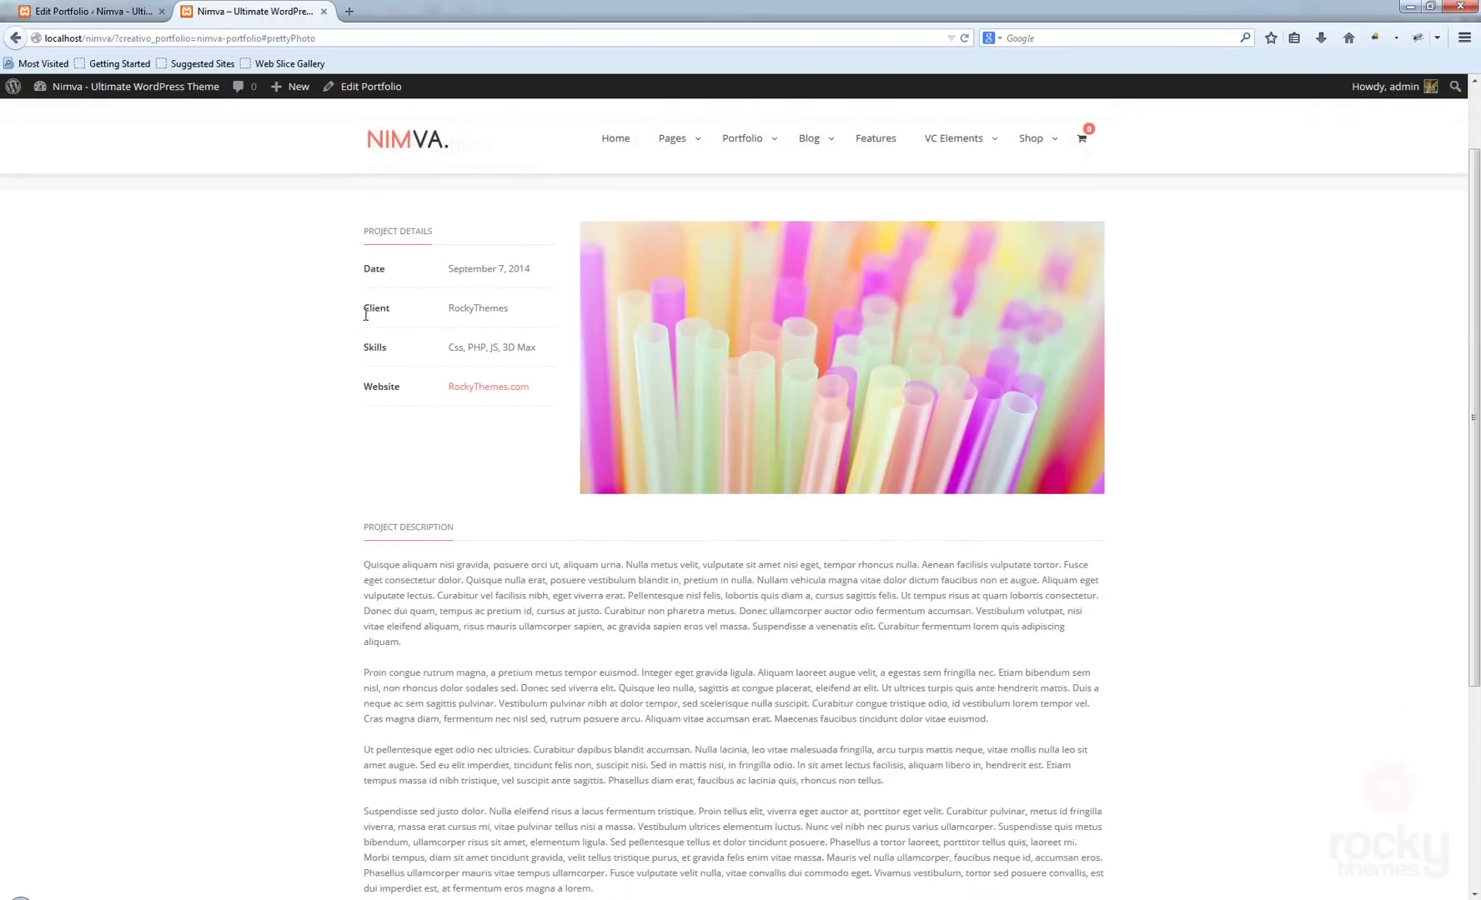
drag(511, 308, 372, 305)
click(408, 317)
scroll(1237, 463, up, 2)
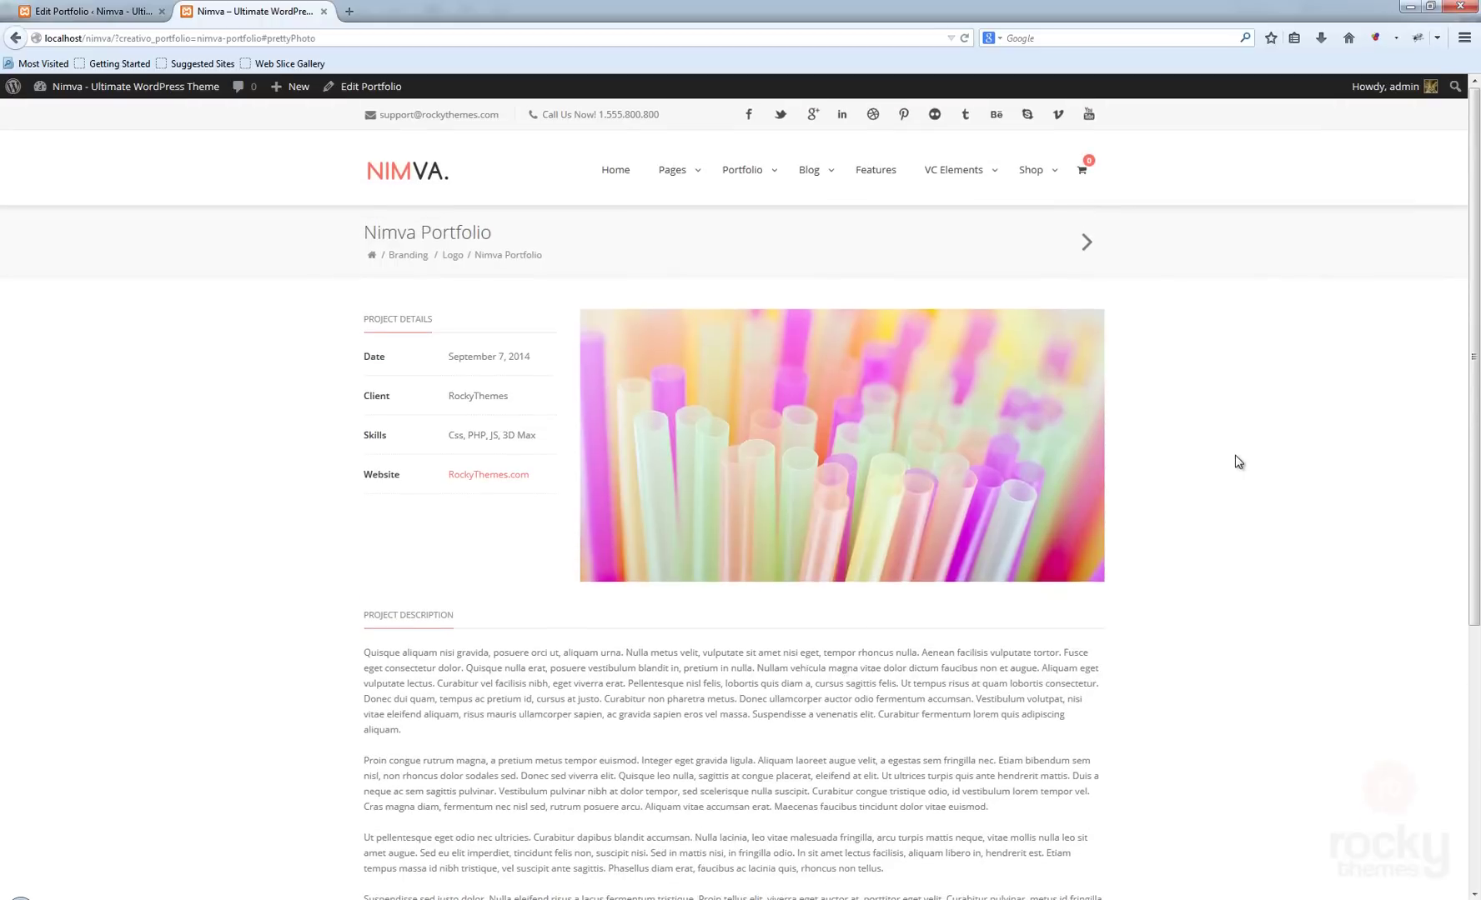
scroll(1217, 479, down, 7)
scroll(1176, 509, up, 7)
click(104, 12)
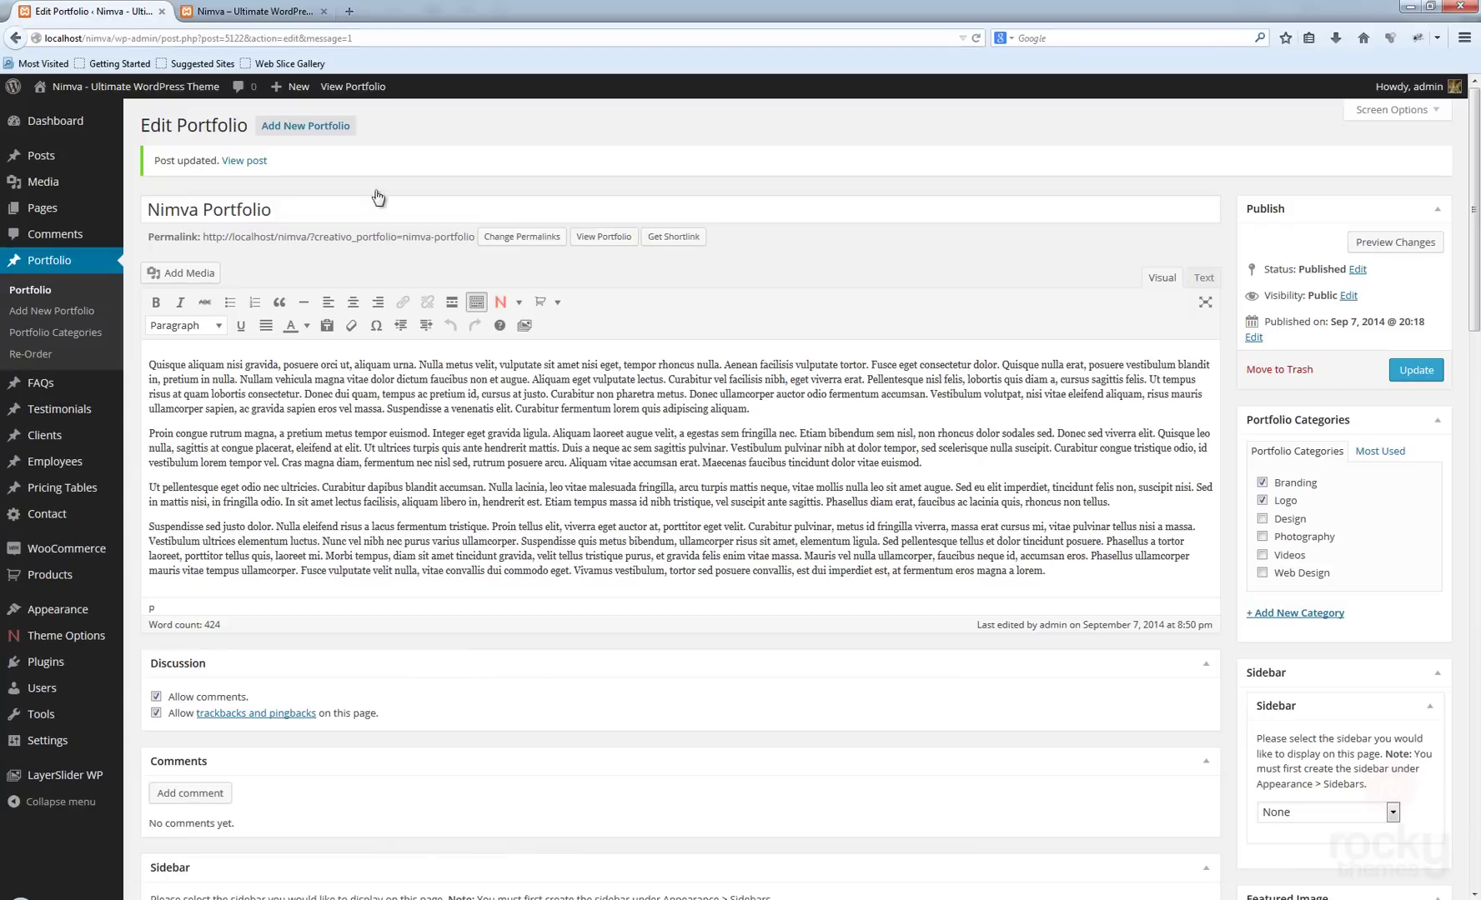
Set the Portfolio Details Position to Right in the General Options
scroll(584, 567, down, 5)
click(339, 729)
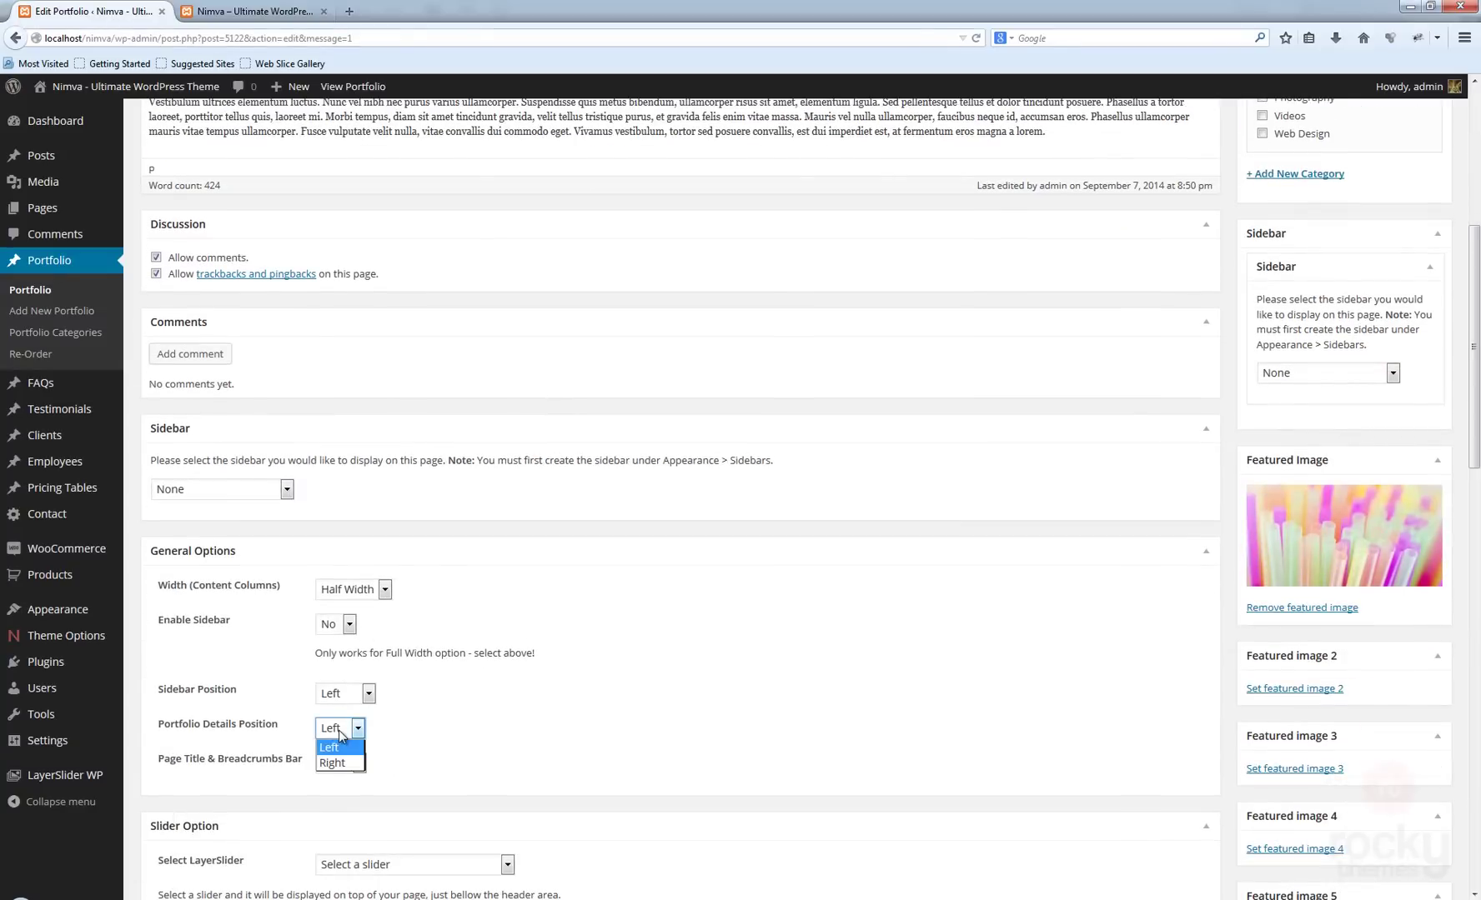
click(343, 762)
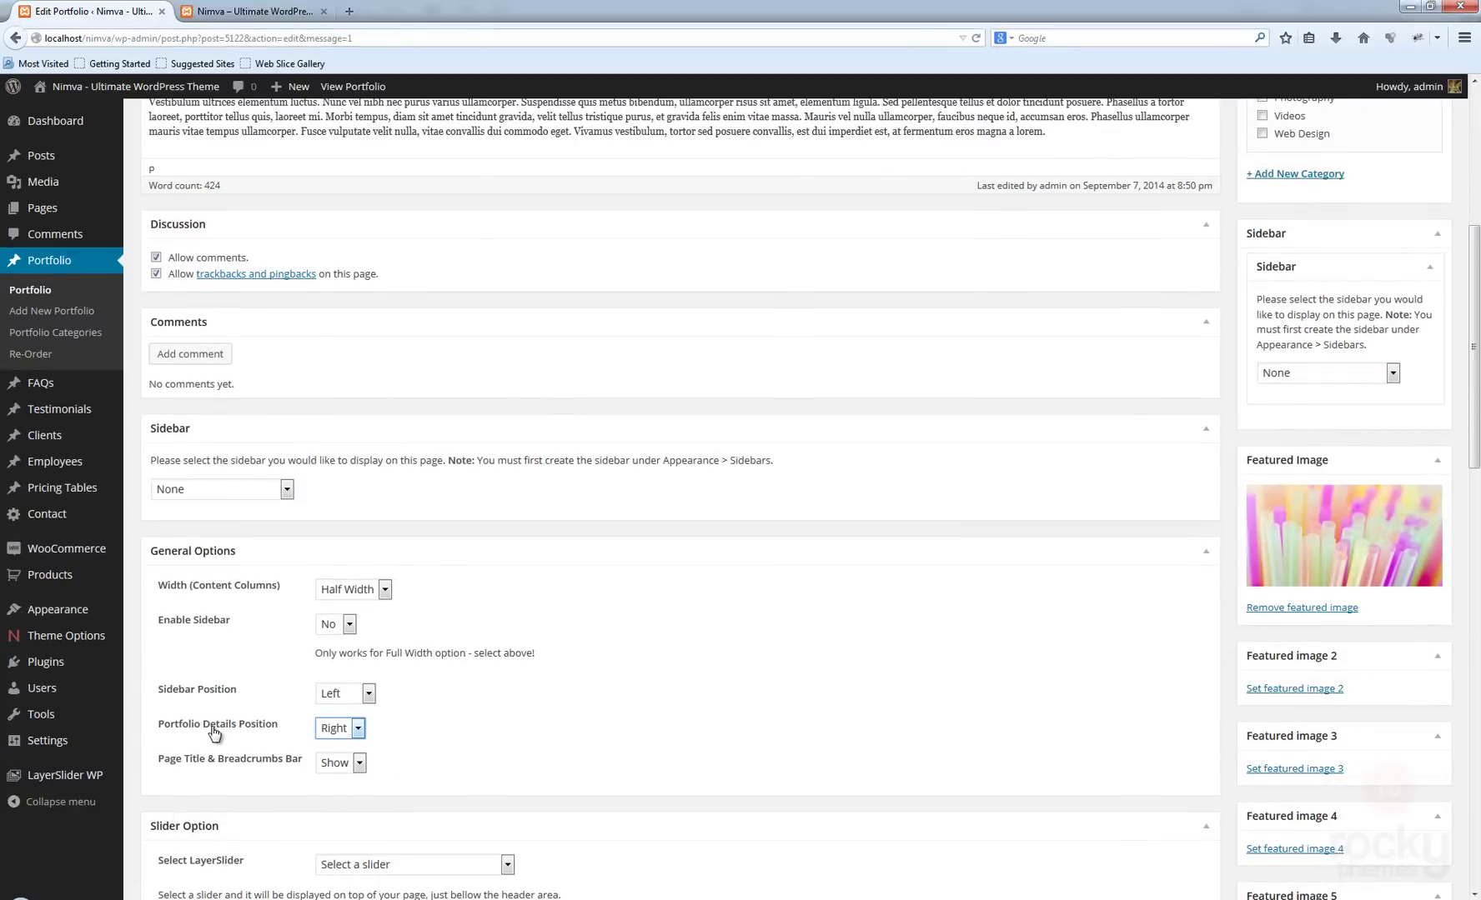
Select the LayerSlider "Nimva Front Slider with BG" in the Slider Option and update the portfolio post
scroll(535, 733, down, 5)
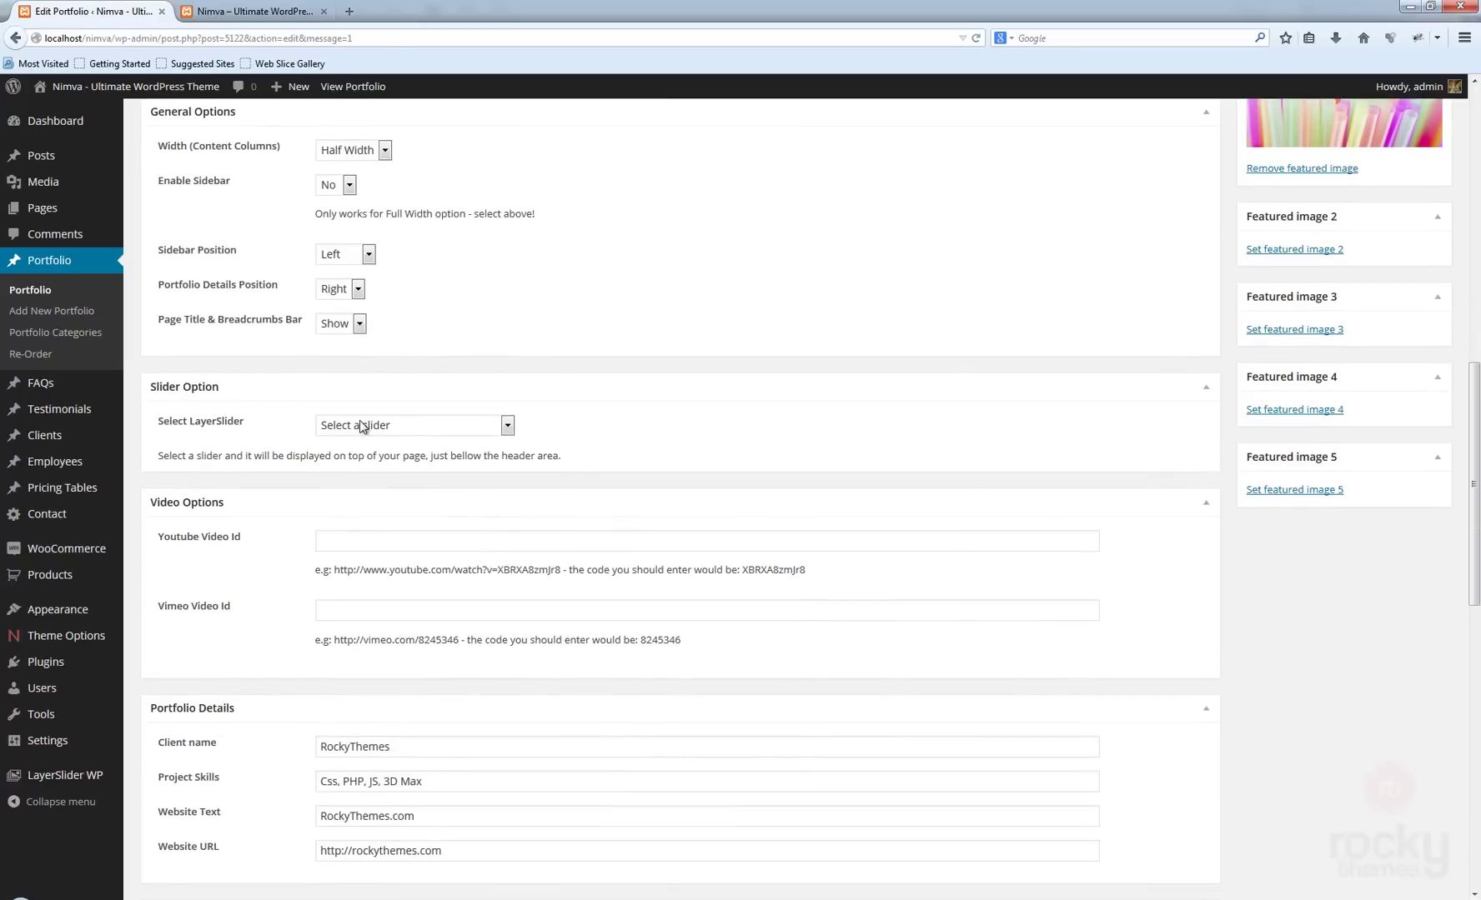
click(417, 426)
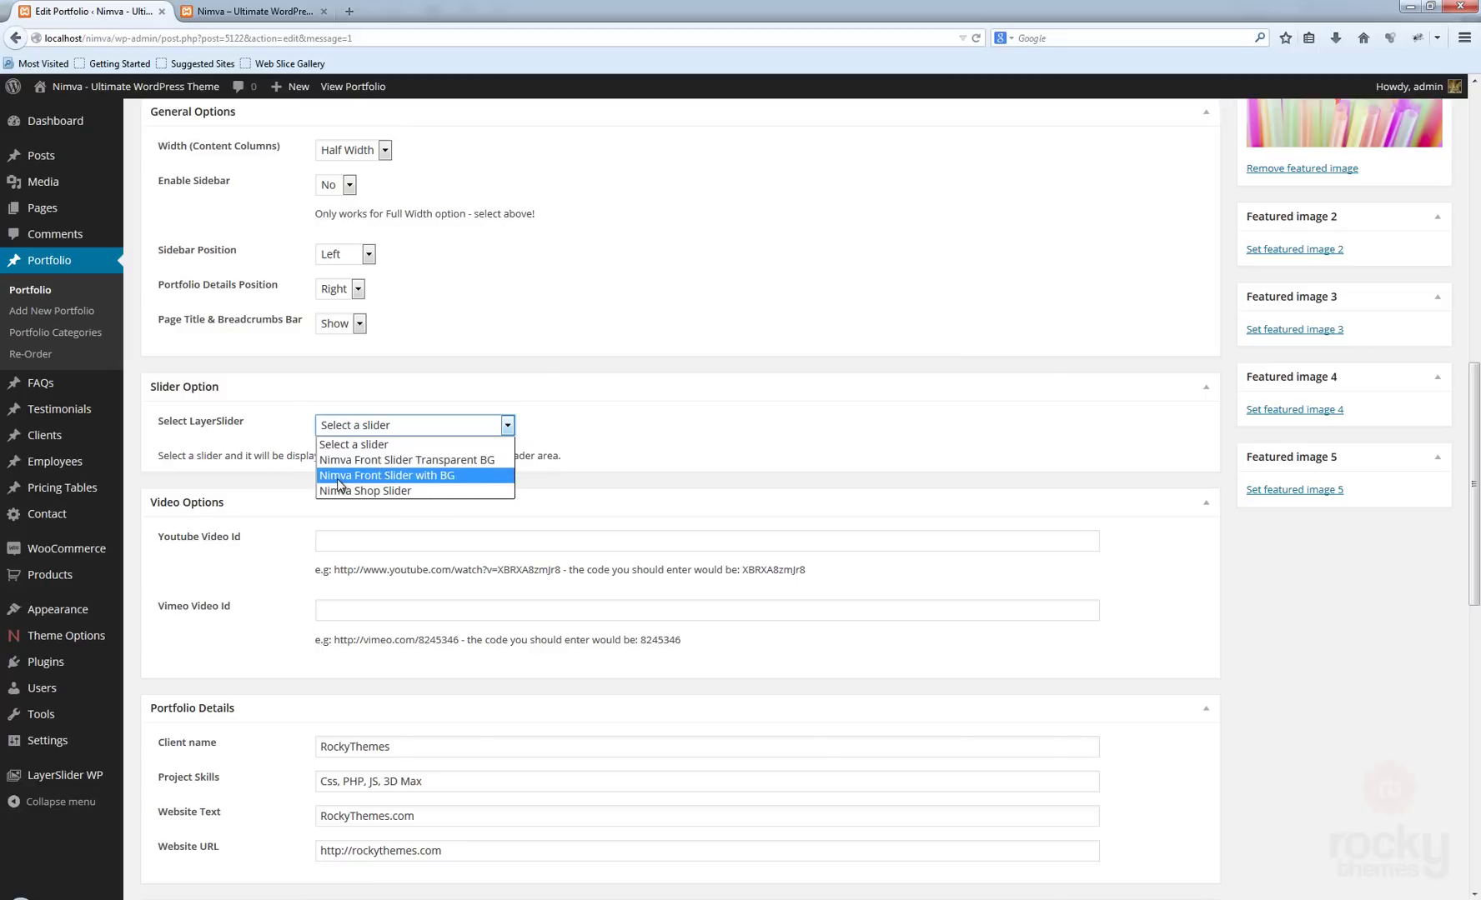
click(428, 482)
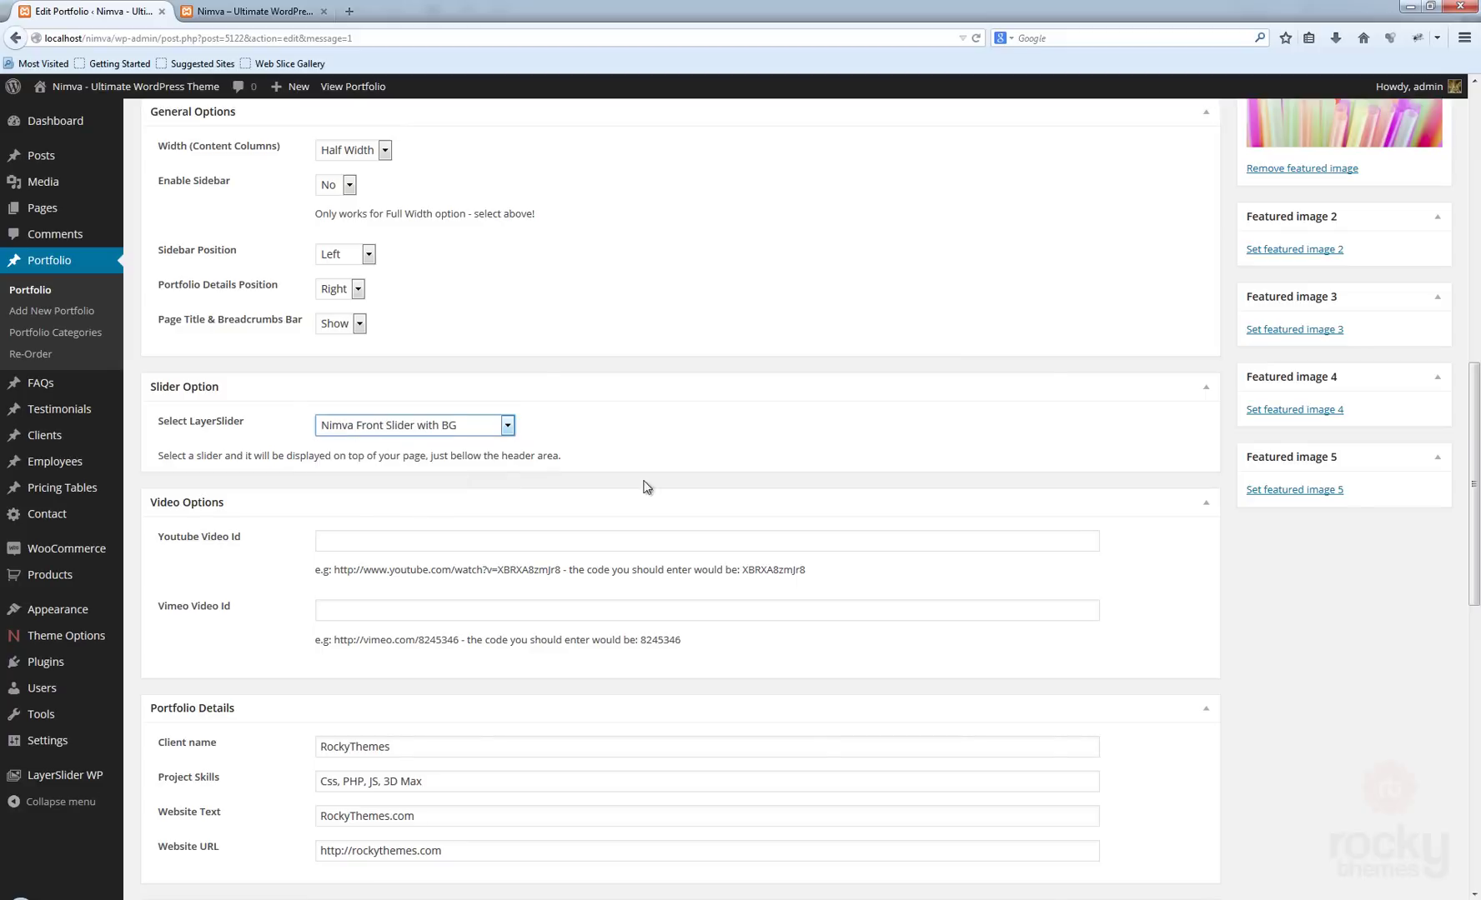
scroll(1266, 581, up, 10)
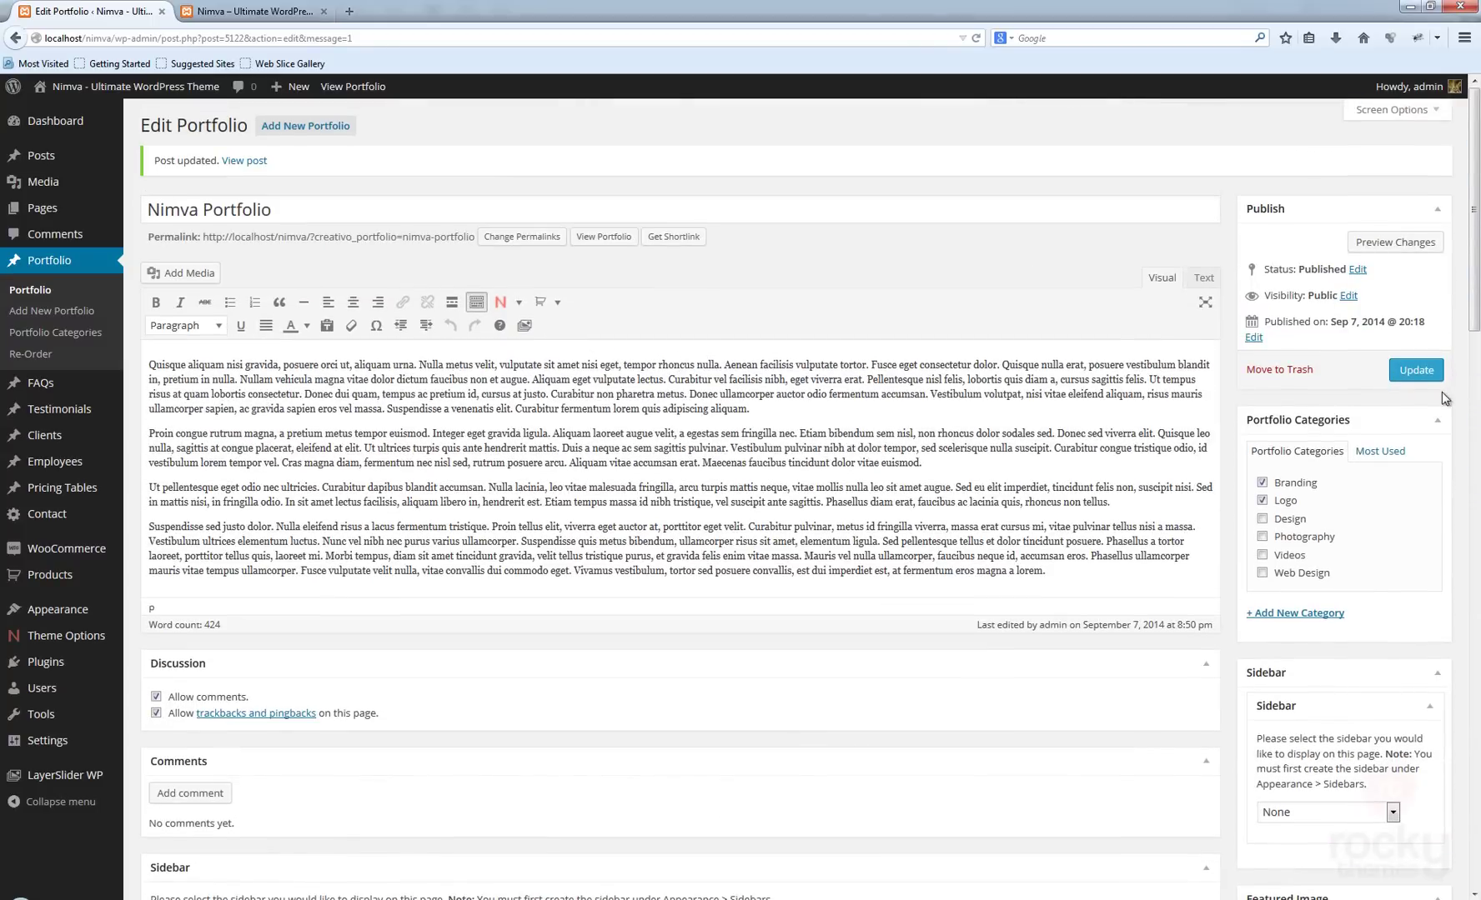
click(1427, 373)
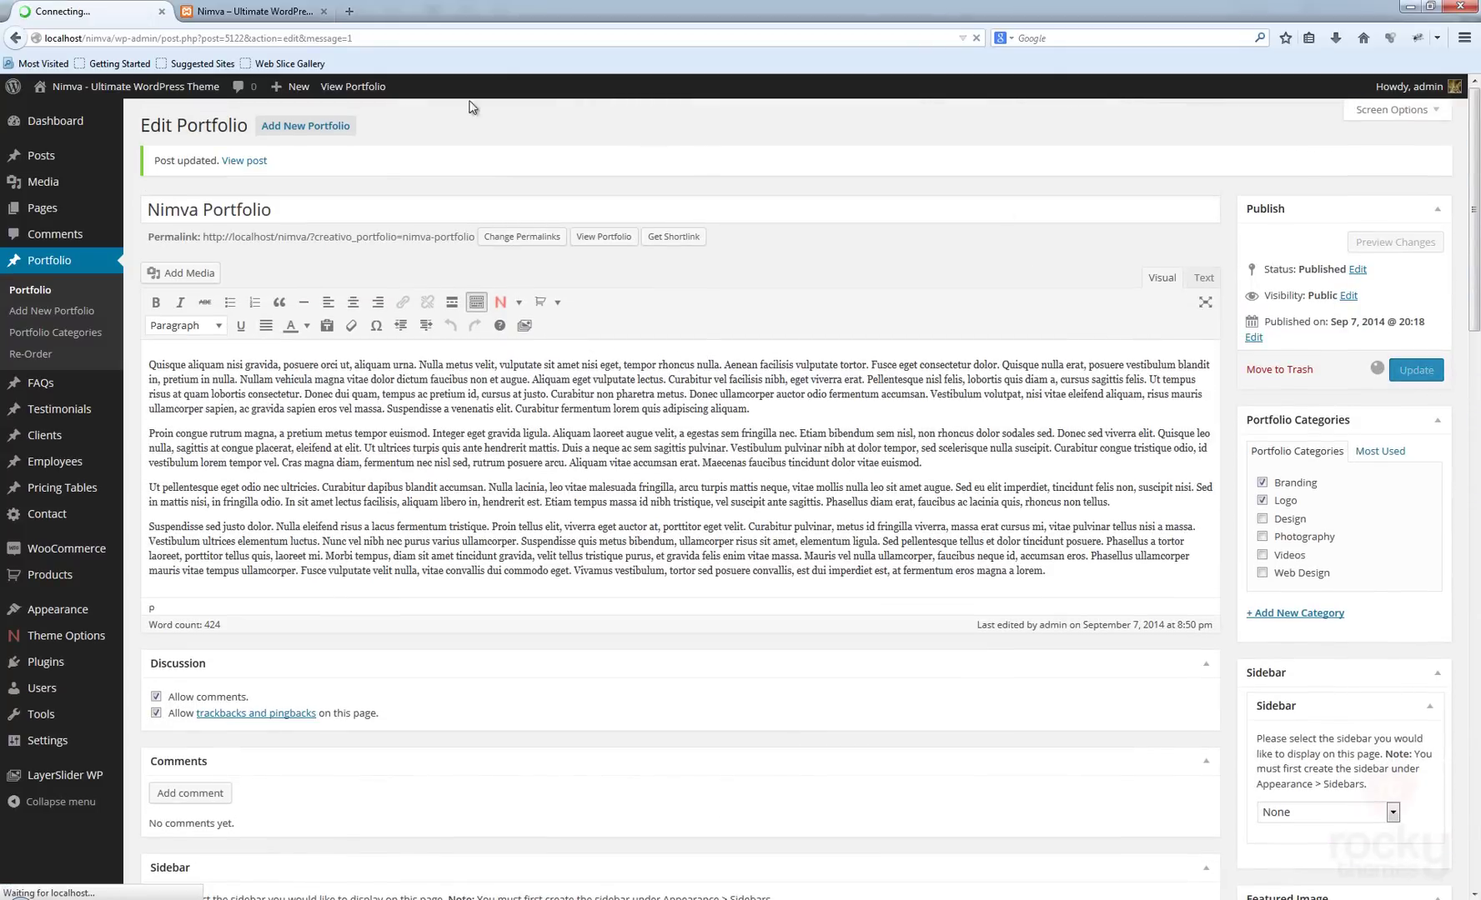
Reload the published portfolio page, examine the slider area and the Project Details placement, and return to the post editor
click(250, 15)
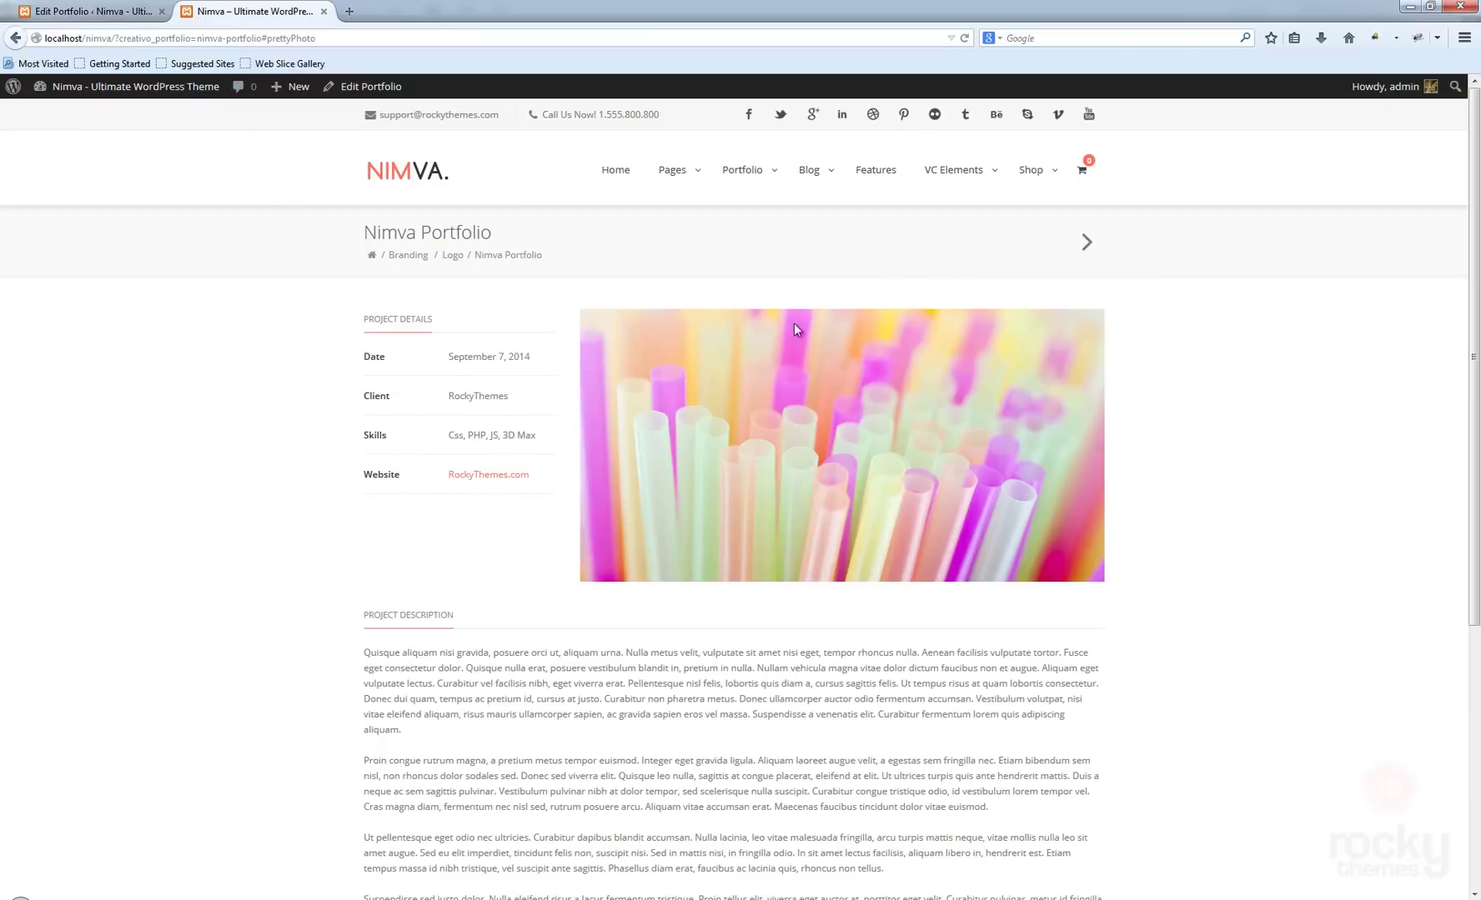
click(964, 39)
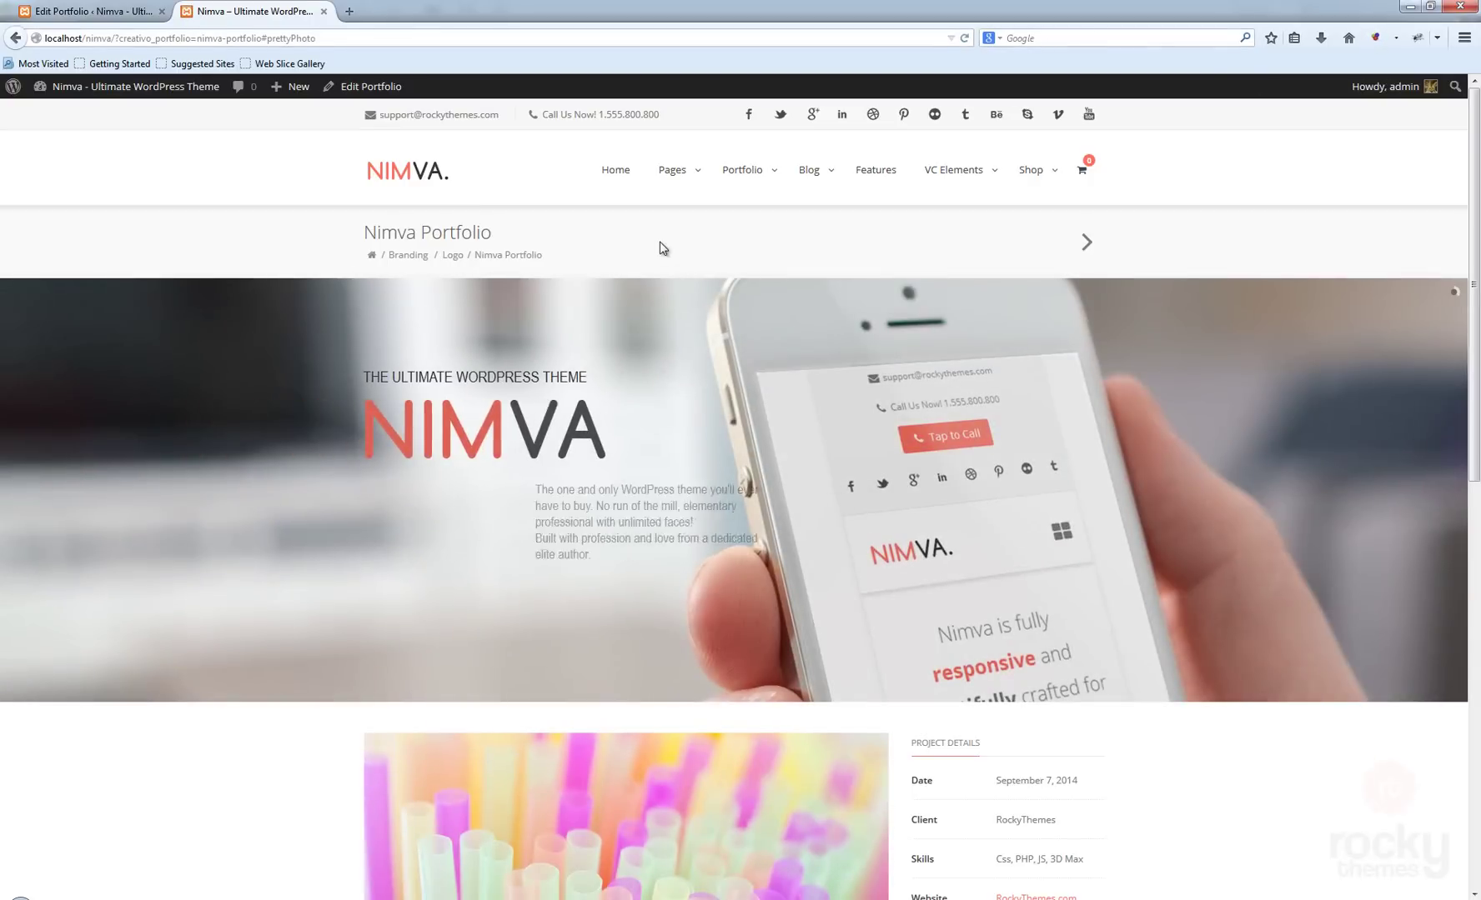
scroll(1187, 414, down, 2)
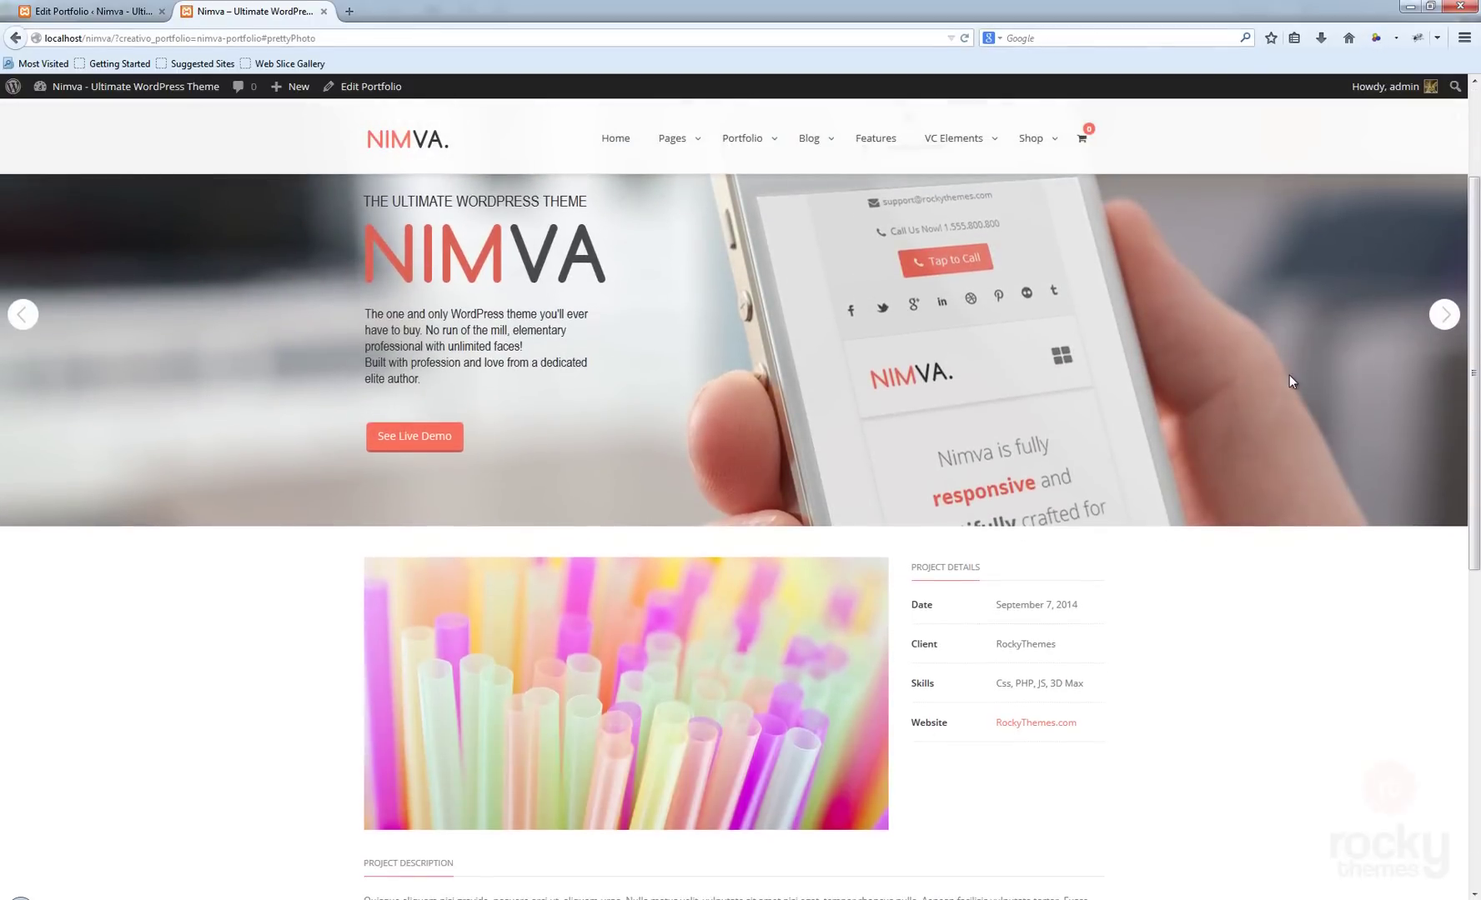
scroll(1289, 376, up, 2)
scroll(1316, 477, down, 3)
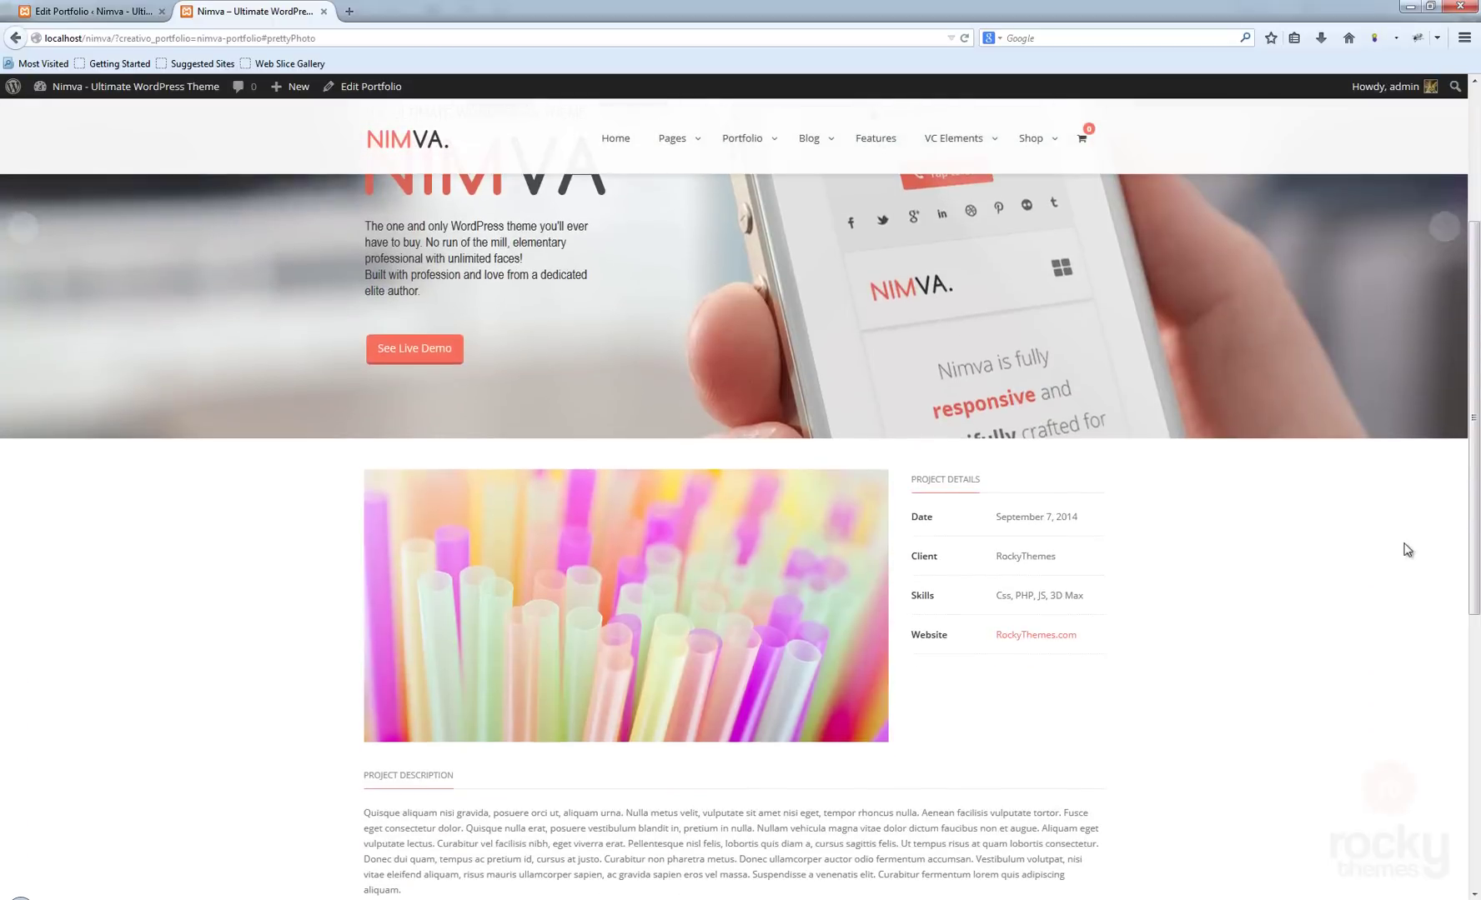
scroll(284, 595, down, 4)
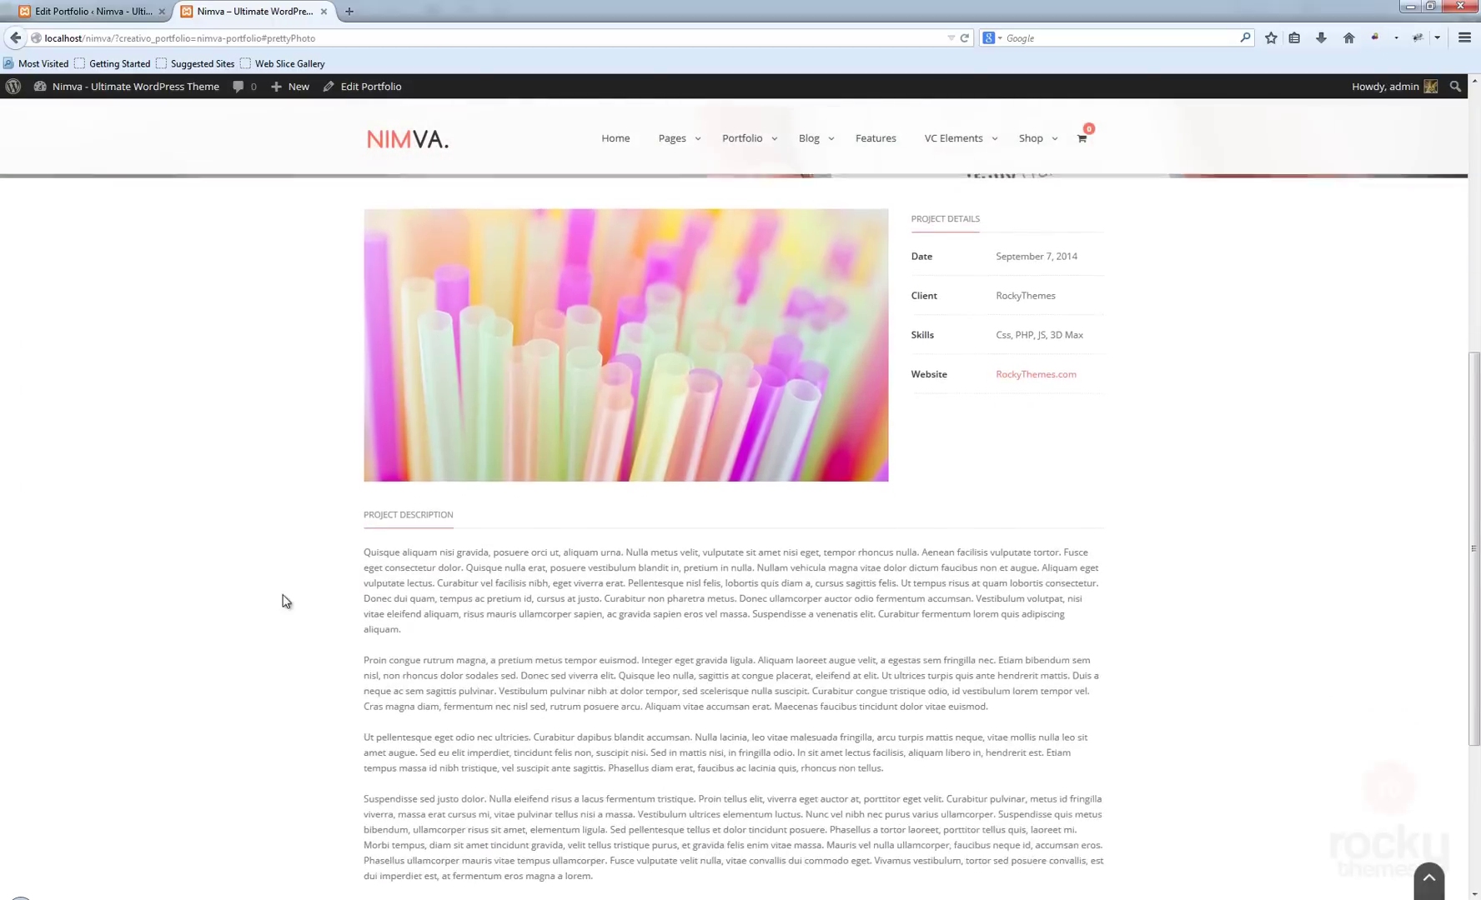
scroll(1131, 625, up, 3)
scroll(1291, 629, up, 4)
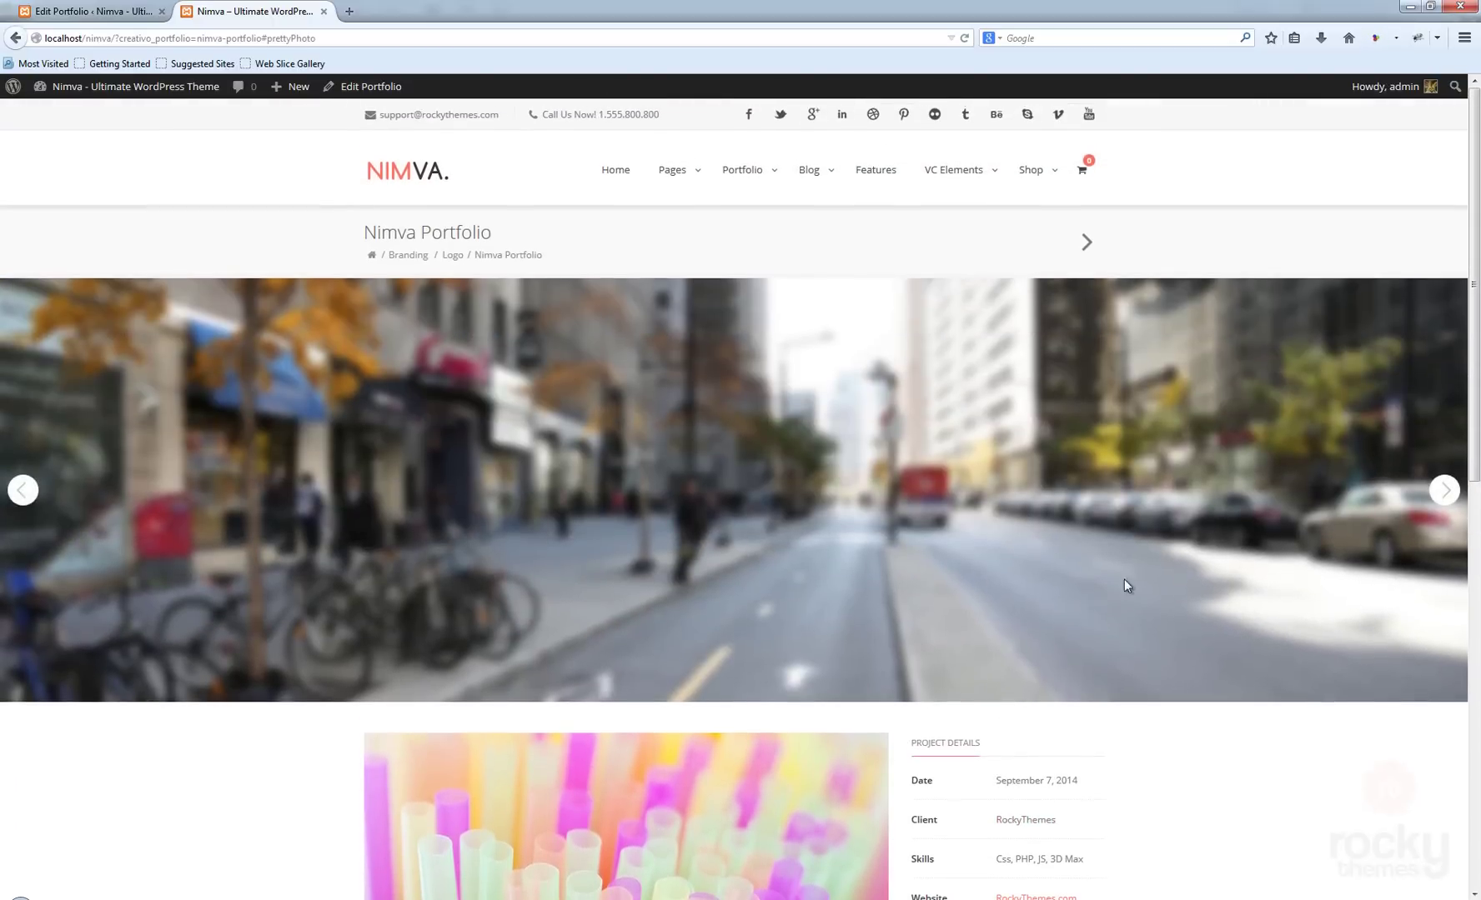
click(114, 18)
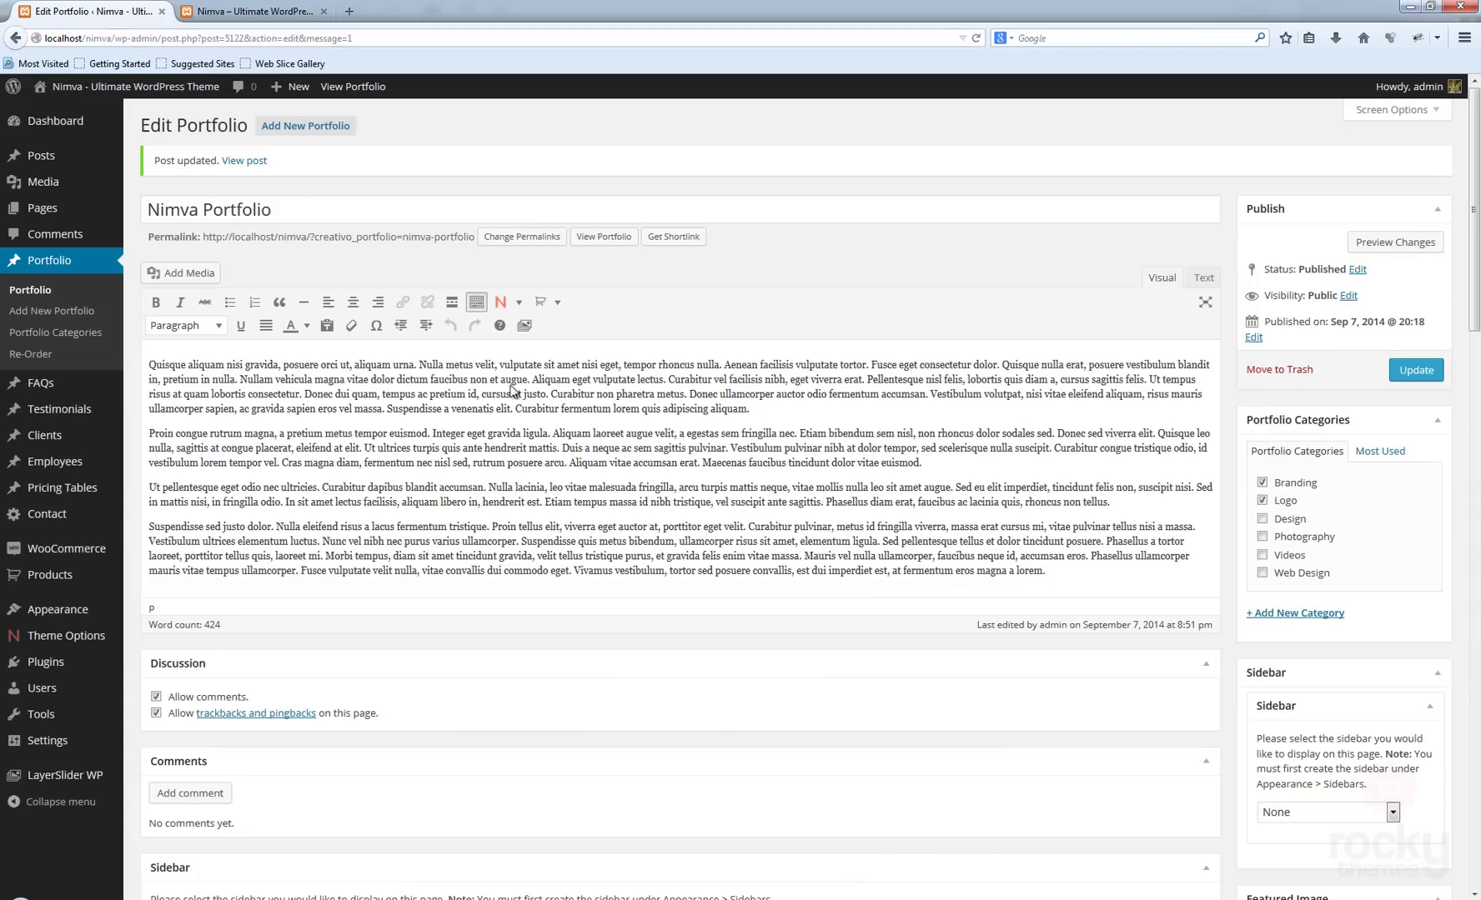
Reset the LayerSlider choice to "Select a slider" and update the portfolio post
scroll(429, 662, down, 10)
click(358, 601)
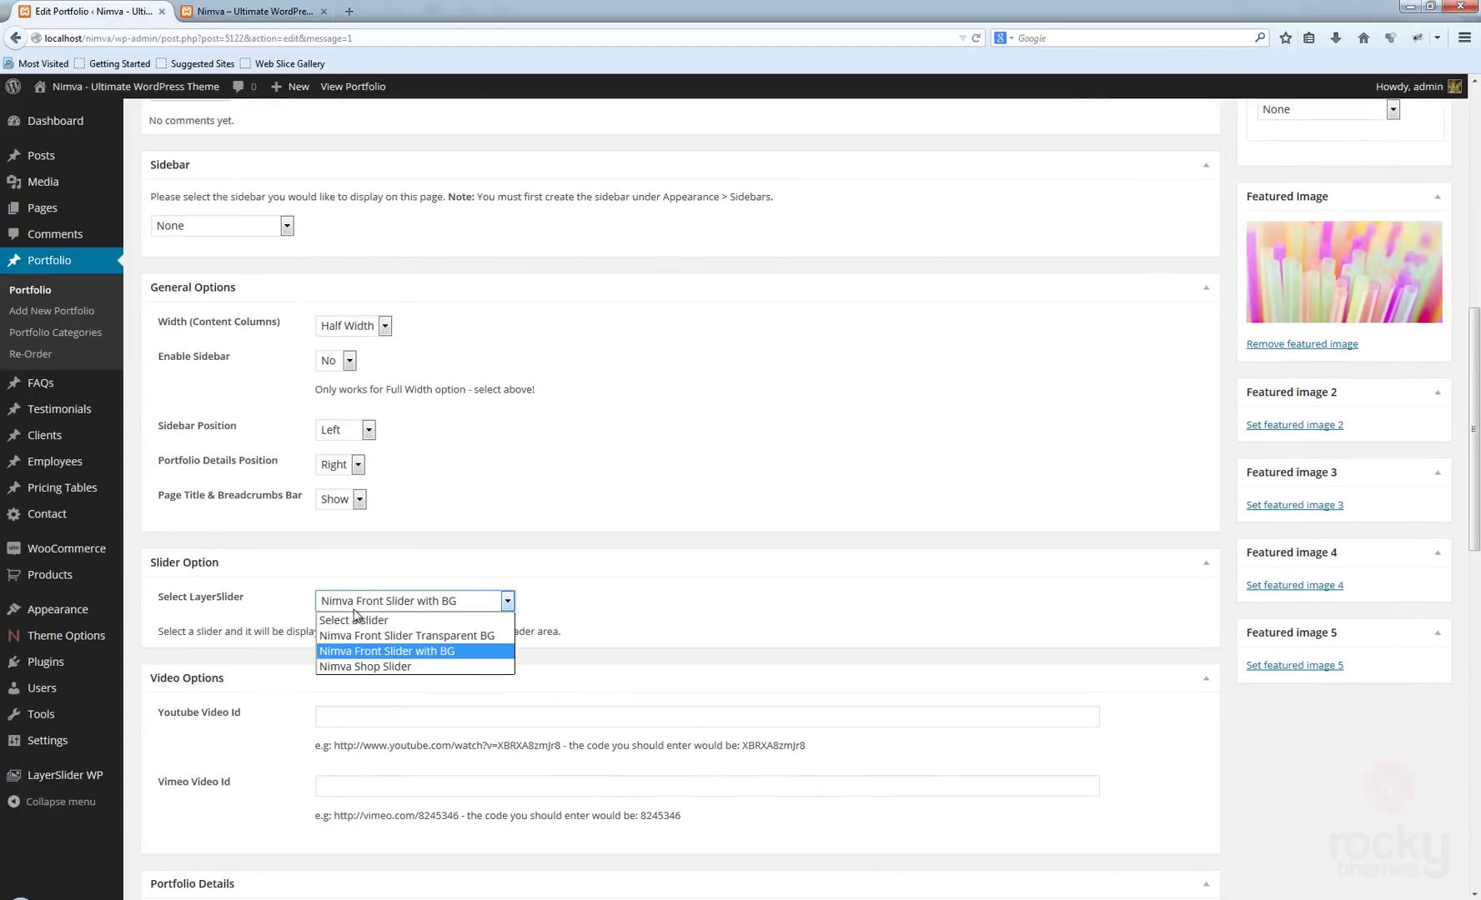
click(354, 615)
scroll(558, 629, down, 2)
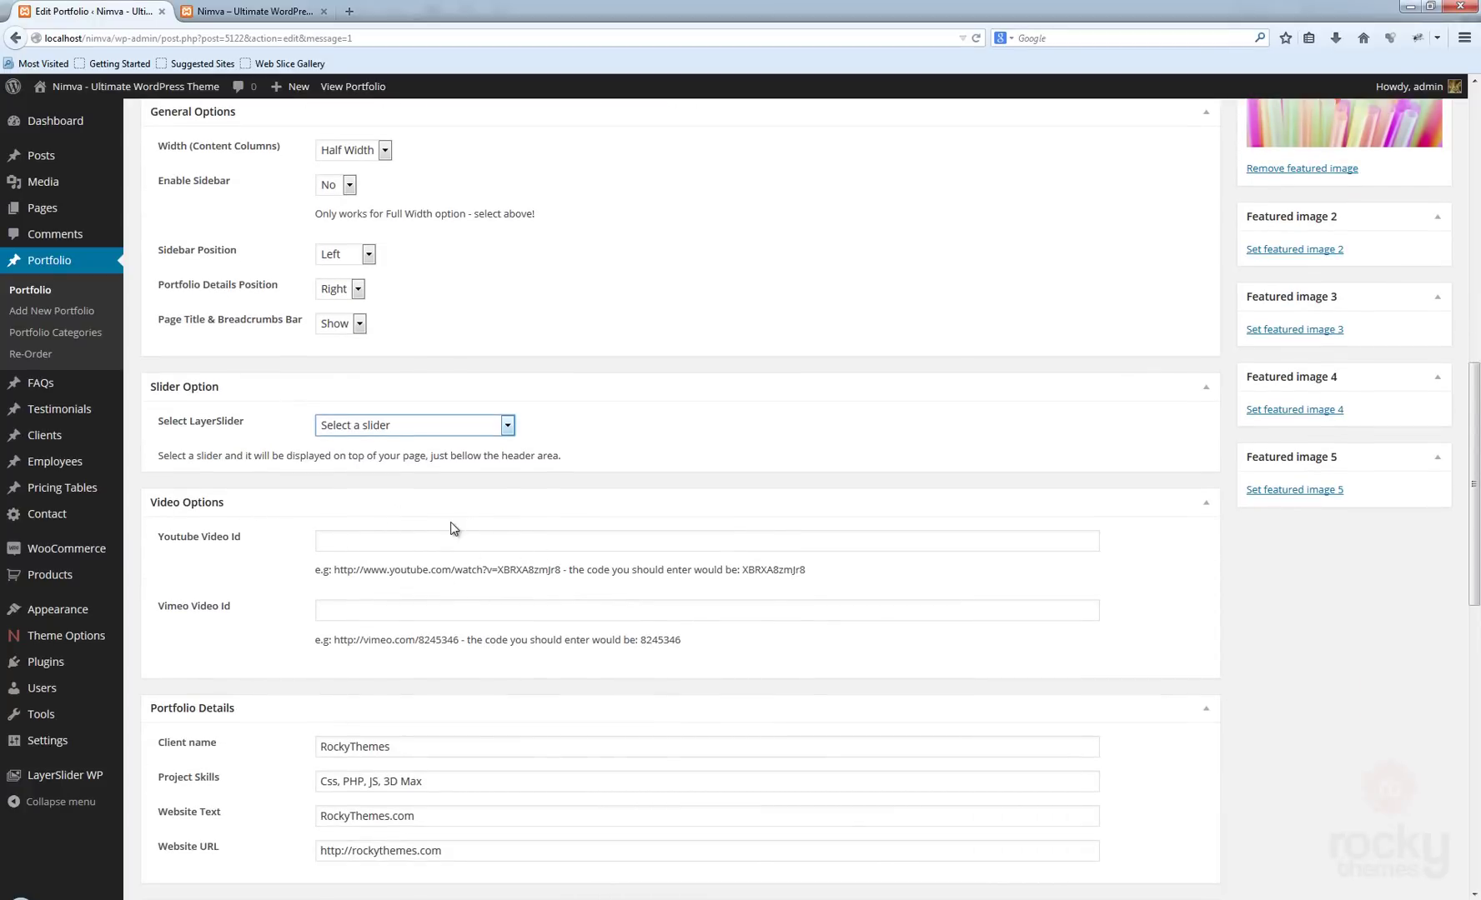
click(288, 9)
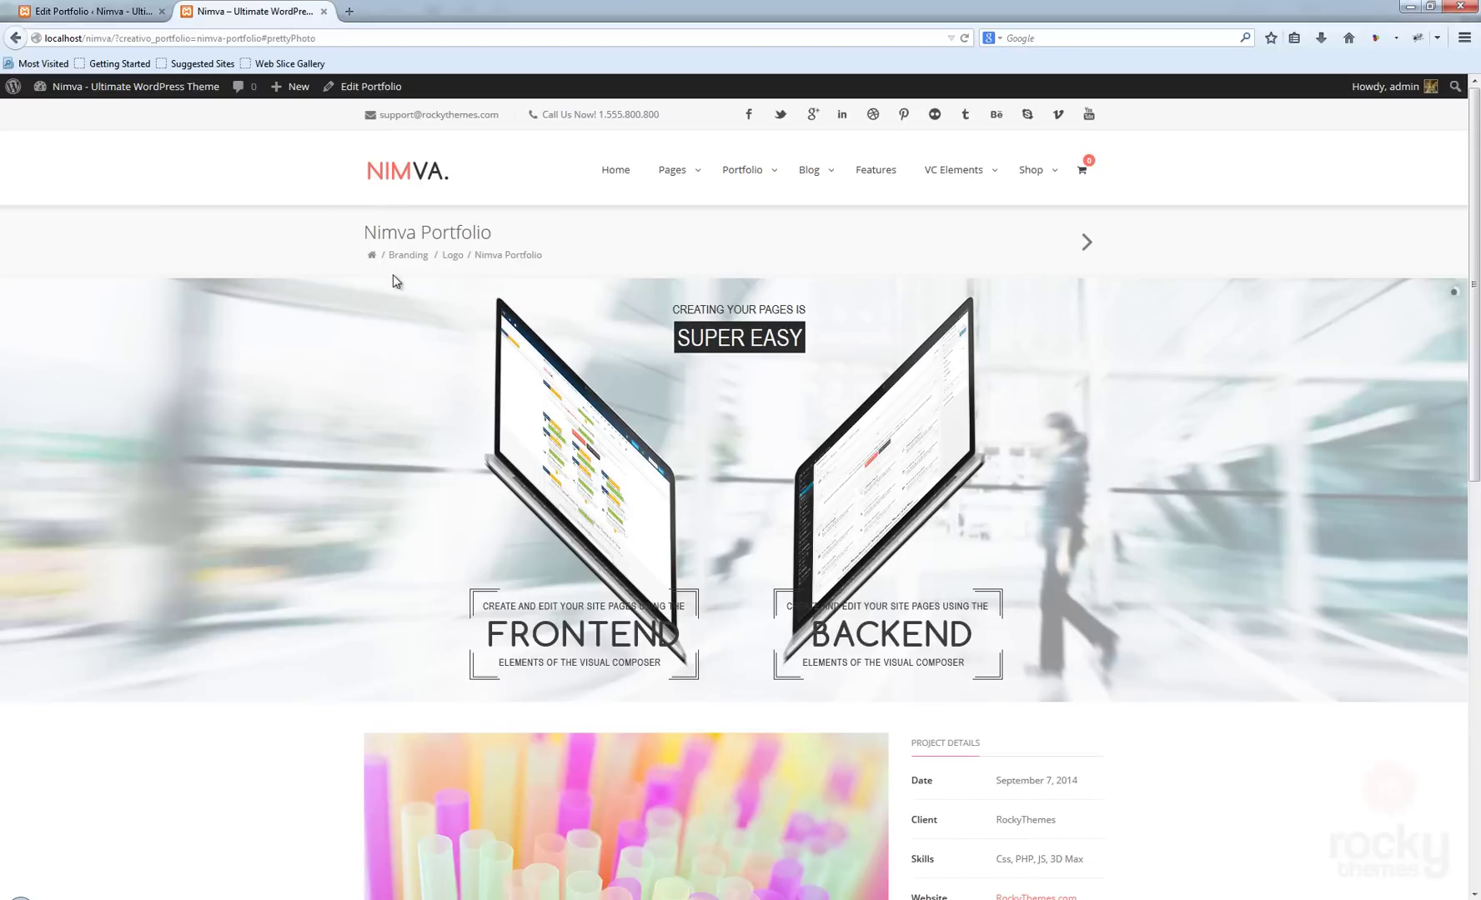
click(964, 37)
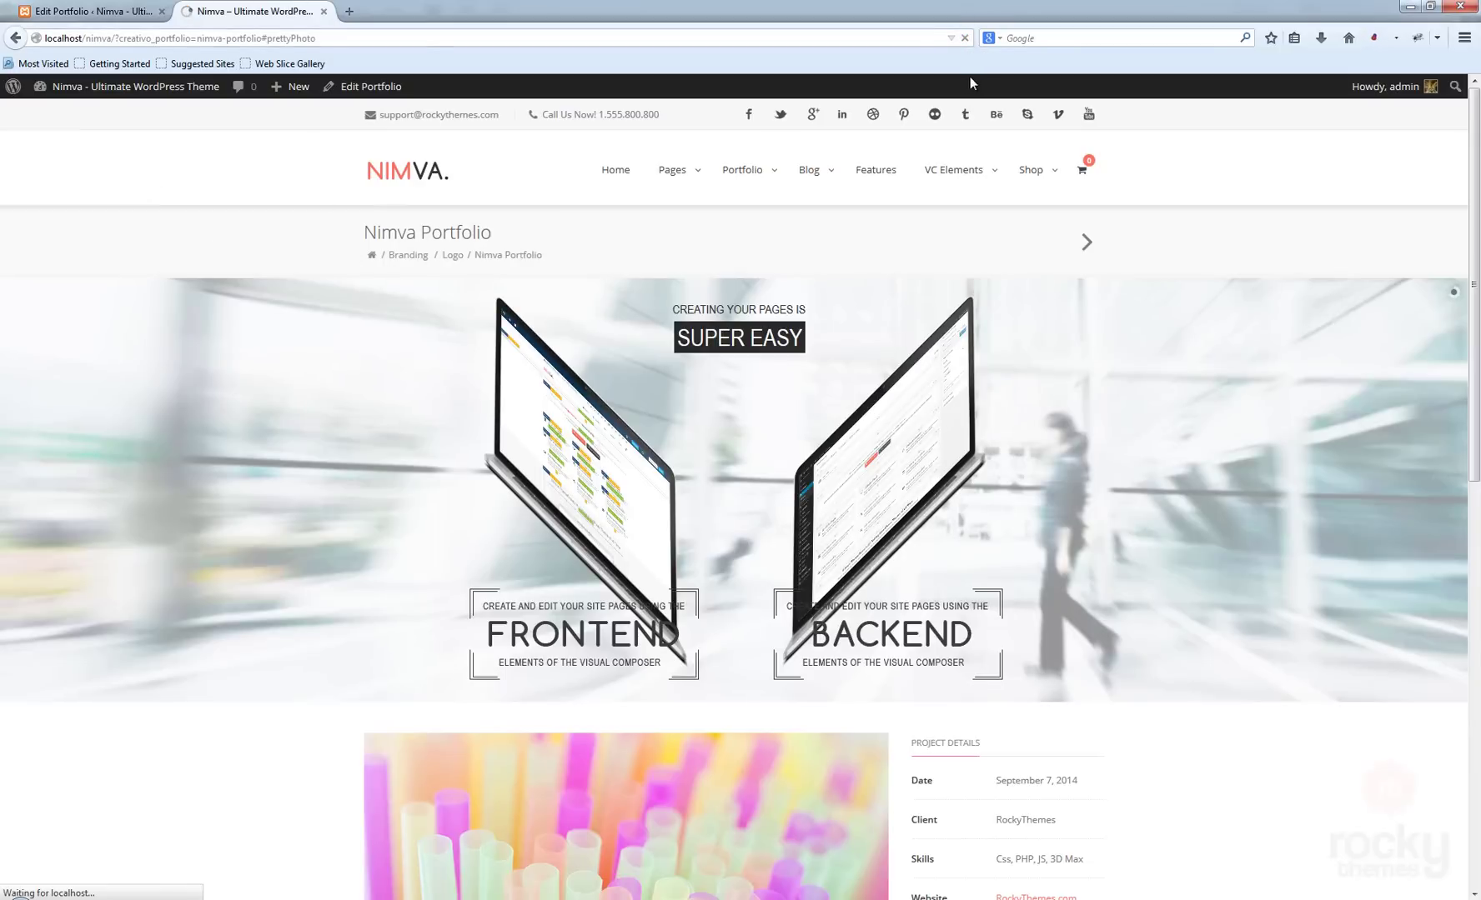
key(ctrl+Tab)
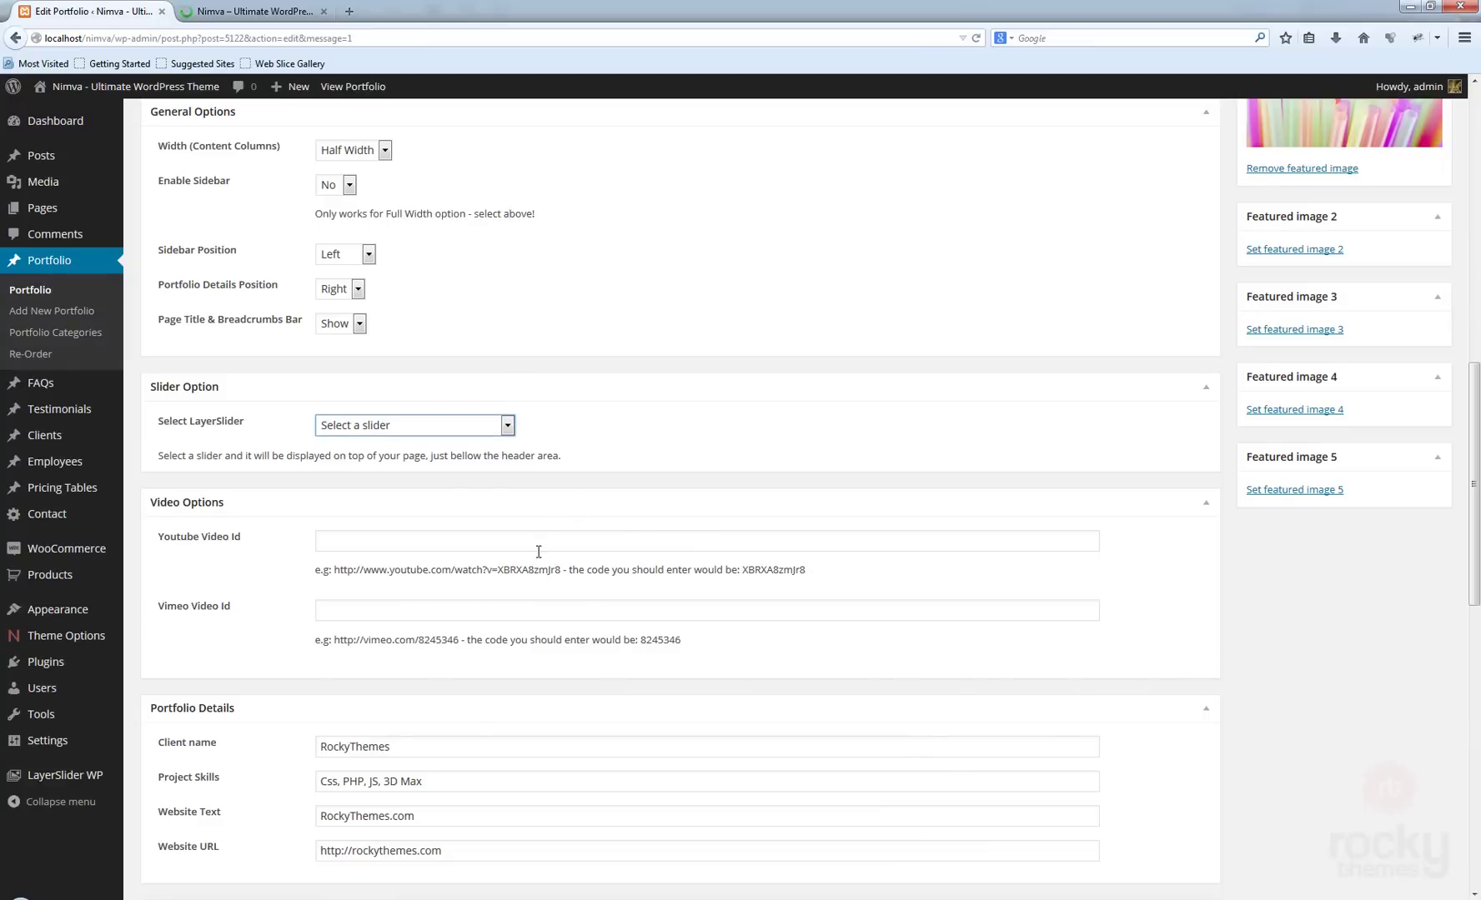
scroll(1236, 547, up, 15)
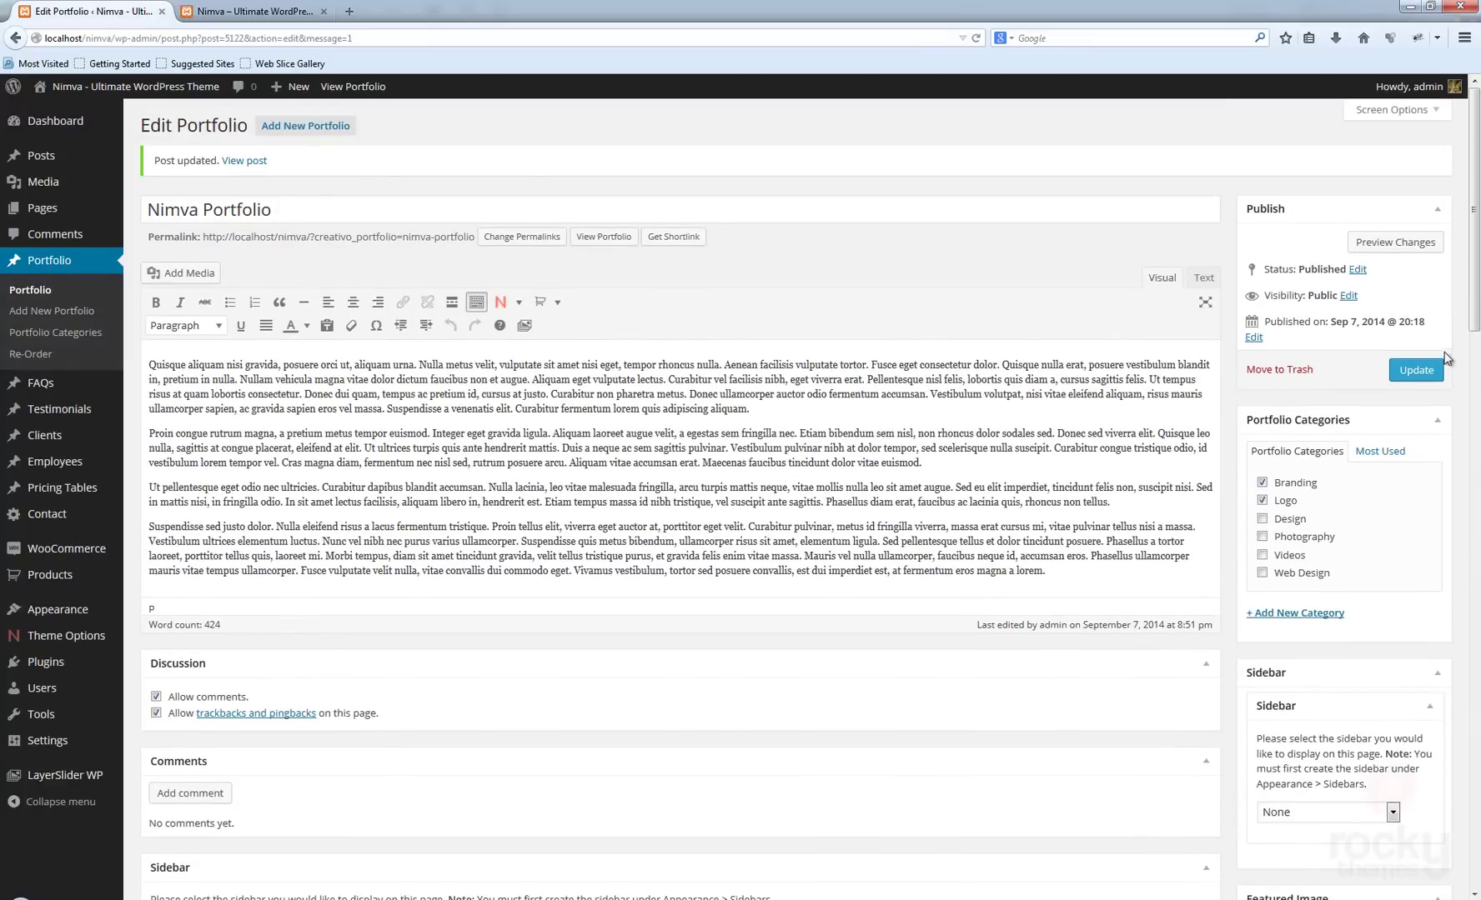
click(1427, 370)
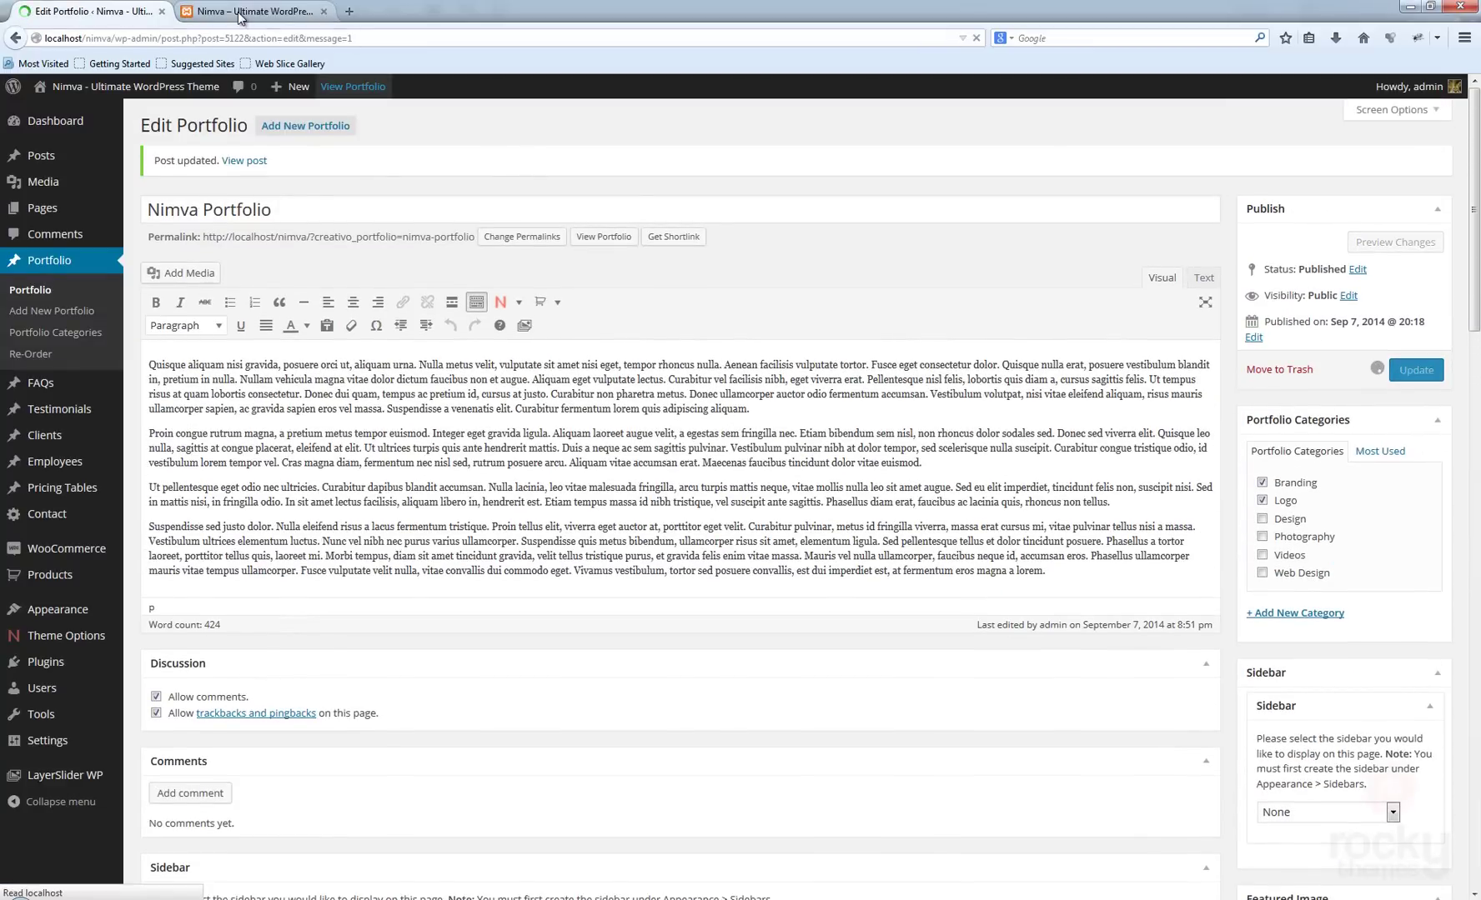
Reload the published page to check the layout without a slider, and return to the post editor
click(240, 16)
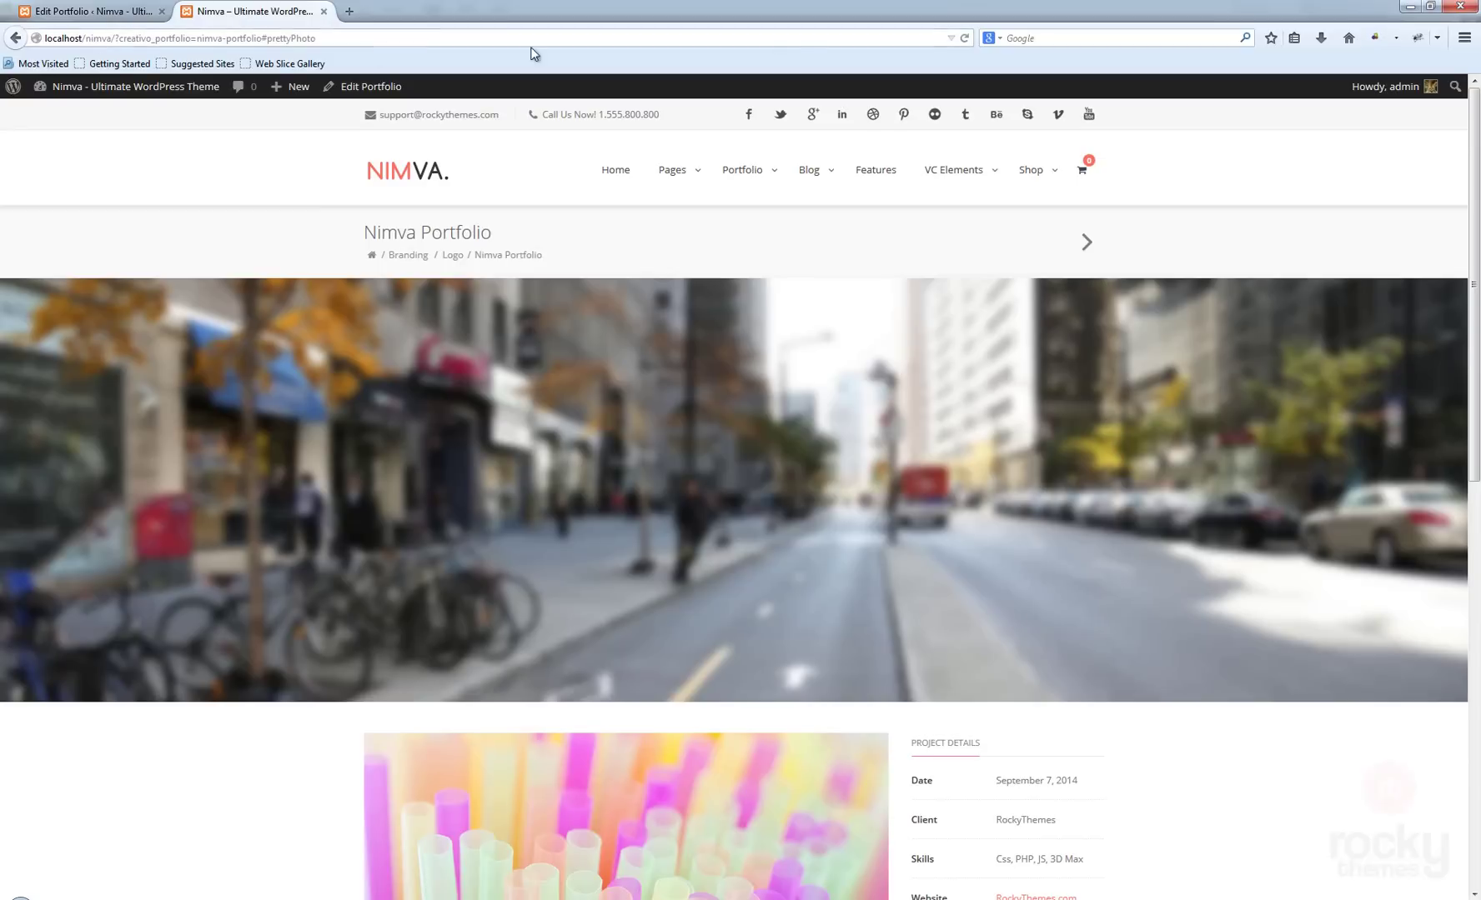
click(964, 38)
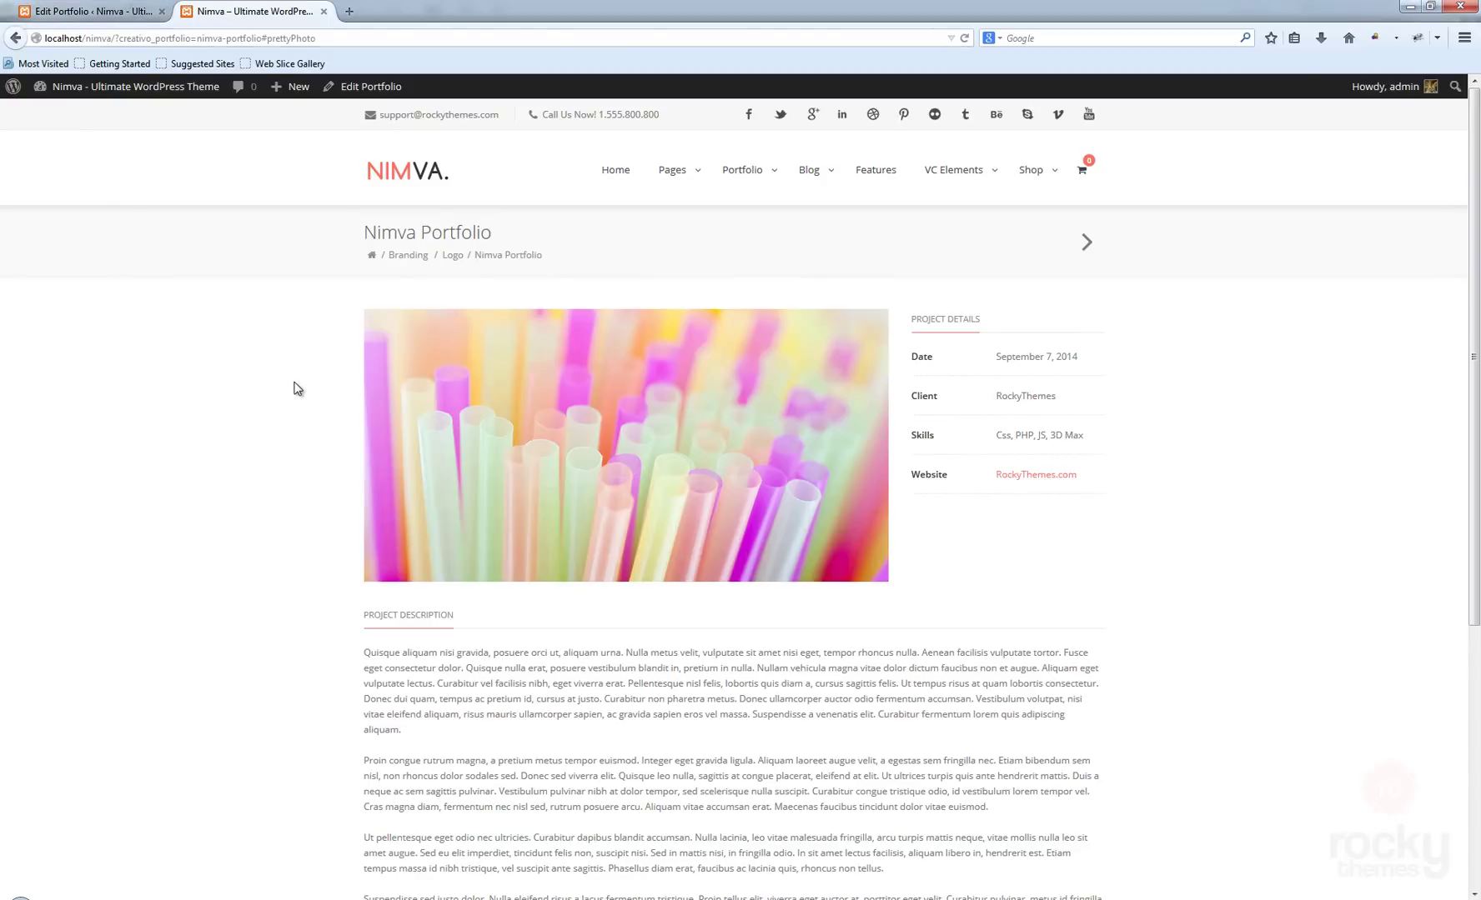
scroll(293, 388, down, 2)
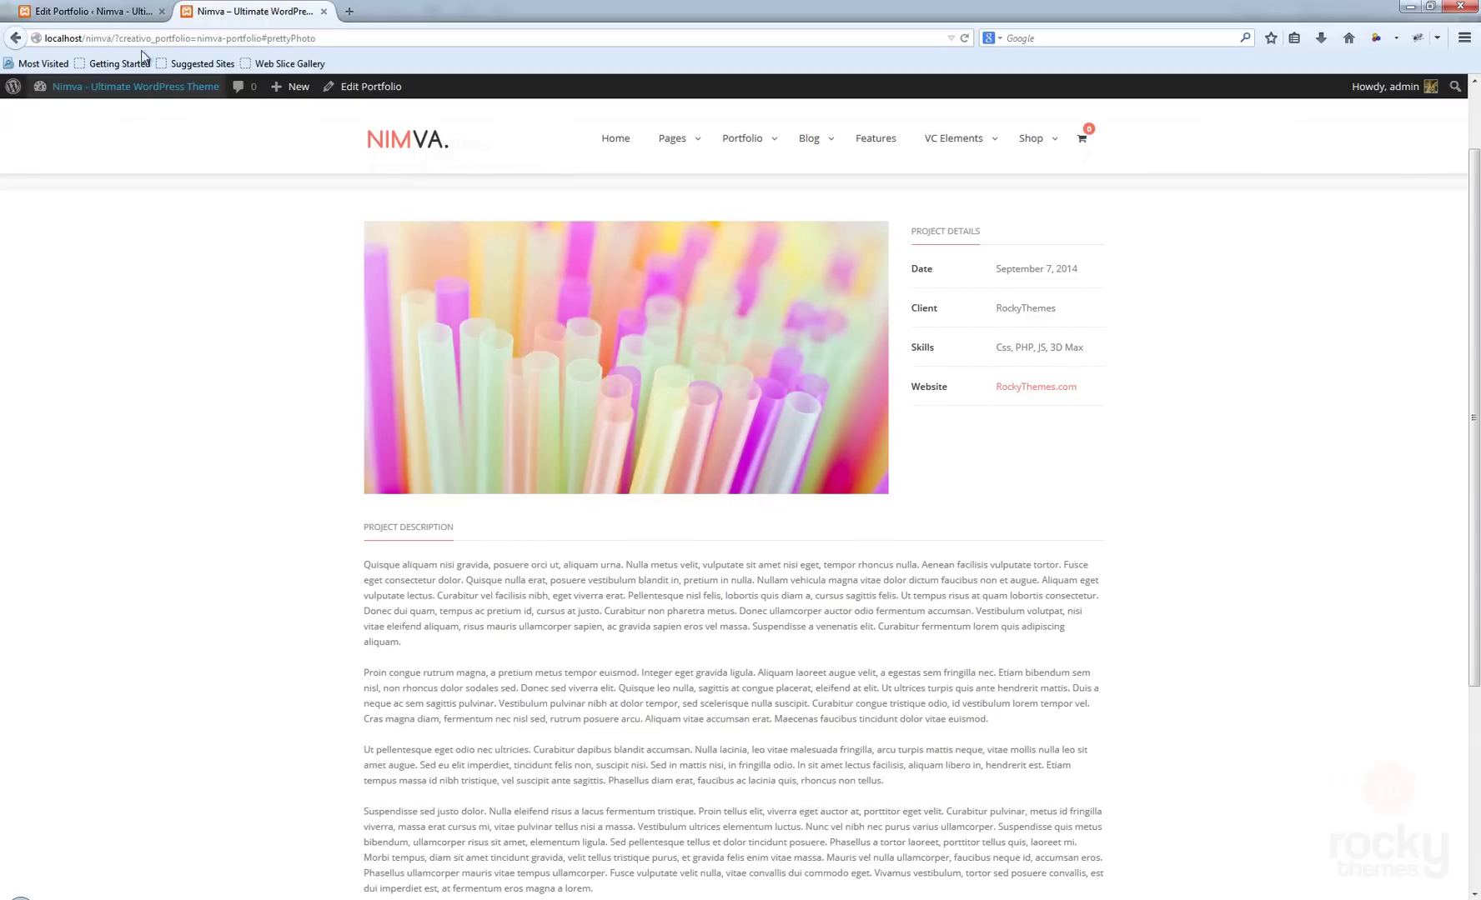
click(132, 19)
Look through the Video Options, Video Background and Custom Styling settings of the portfolio post
scroll(898, 651, down, 10)
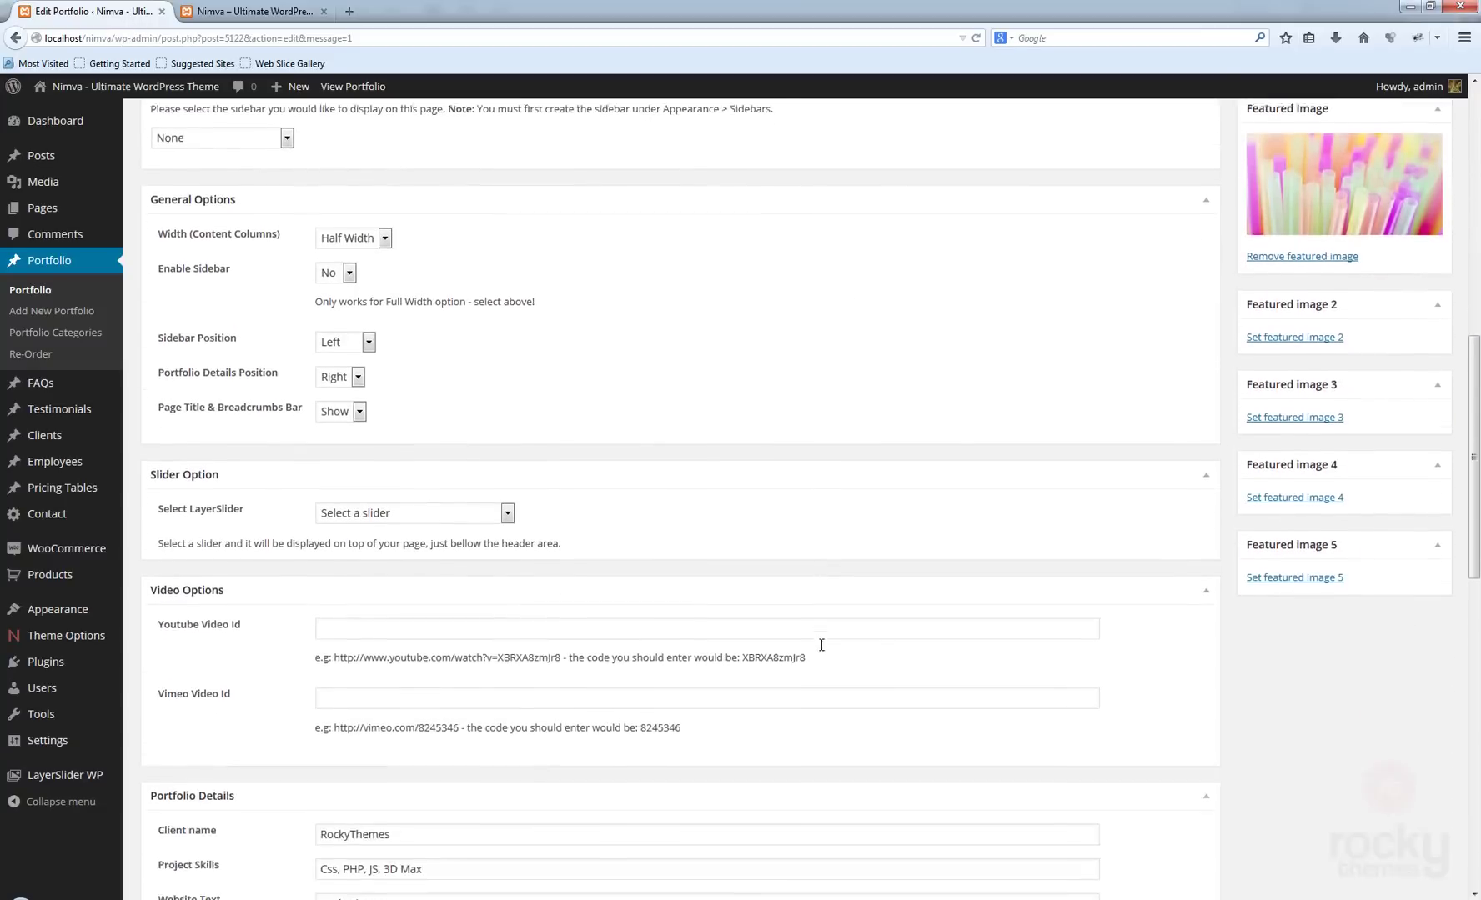
scroll(801, 647, down, 4)
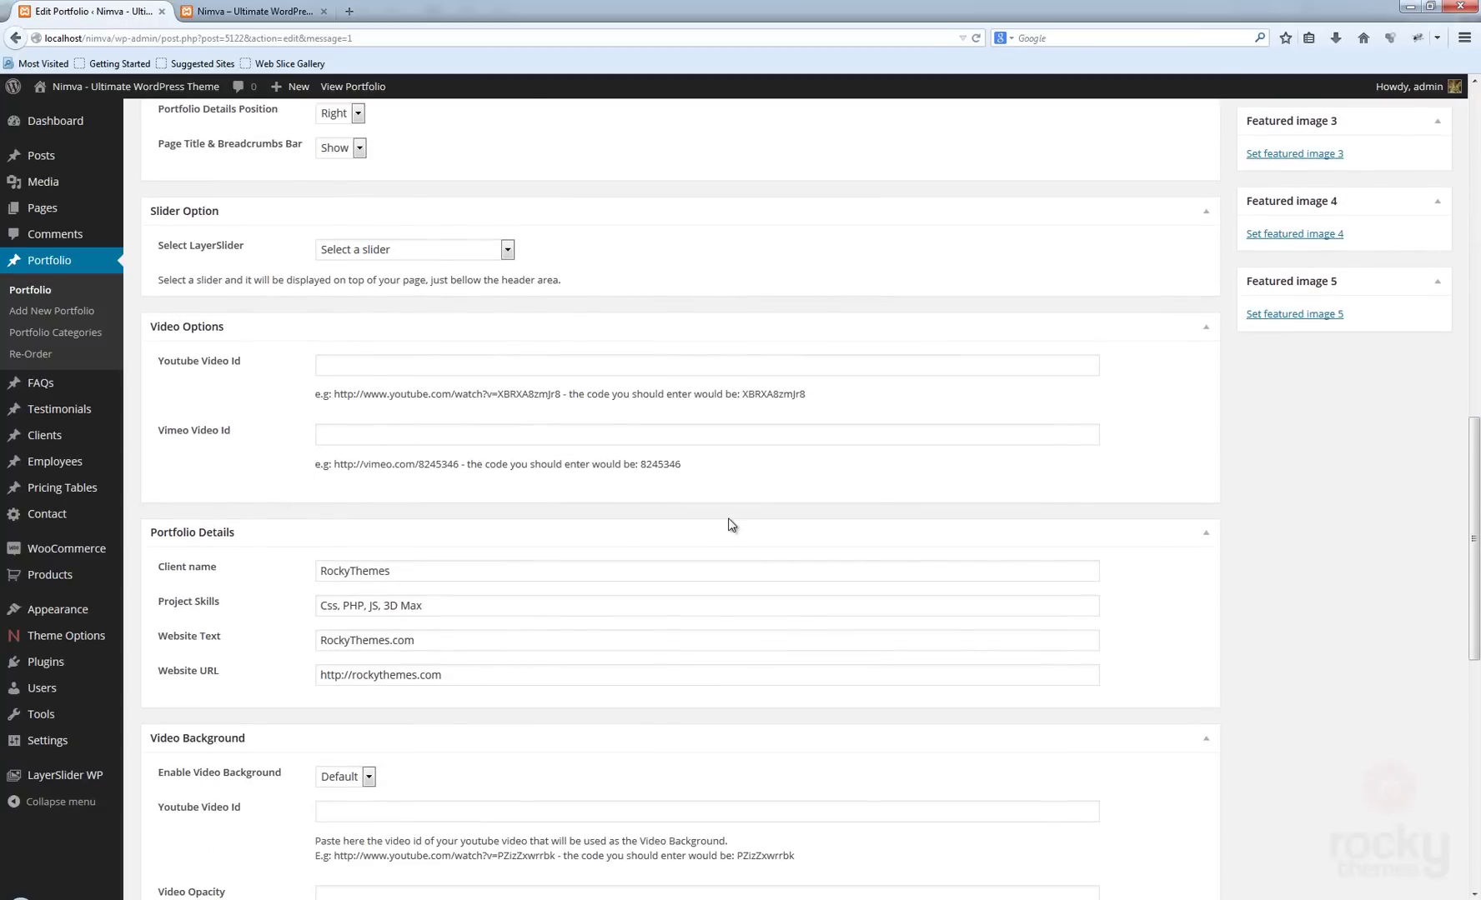
scroll(732, 515, down, 8)
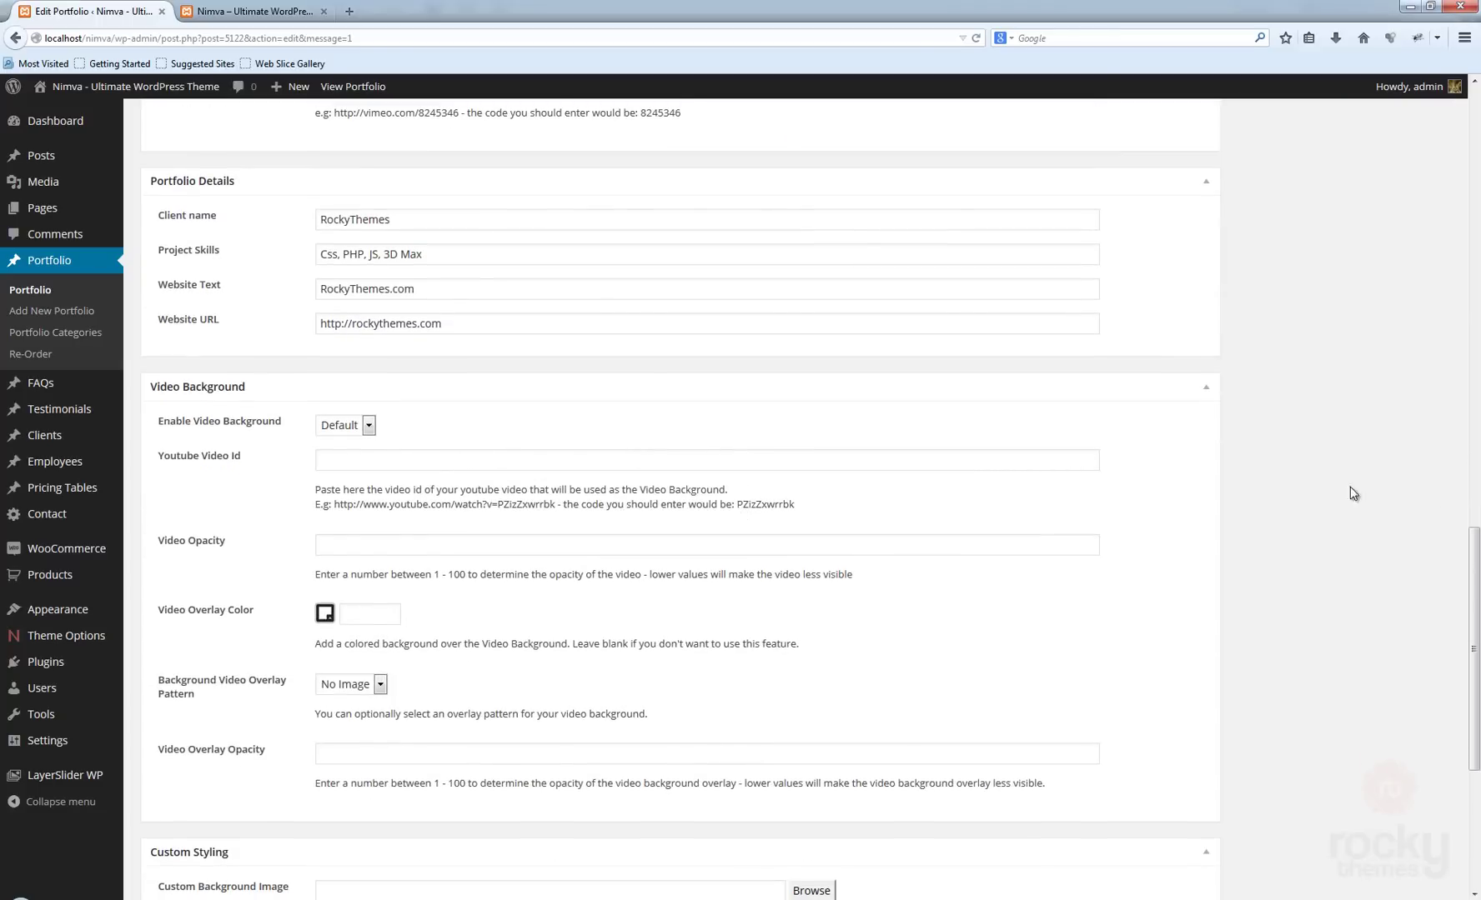
scroll(1426, 595, down, 4)
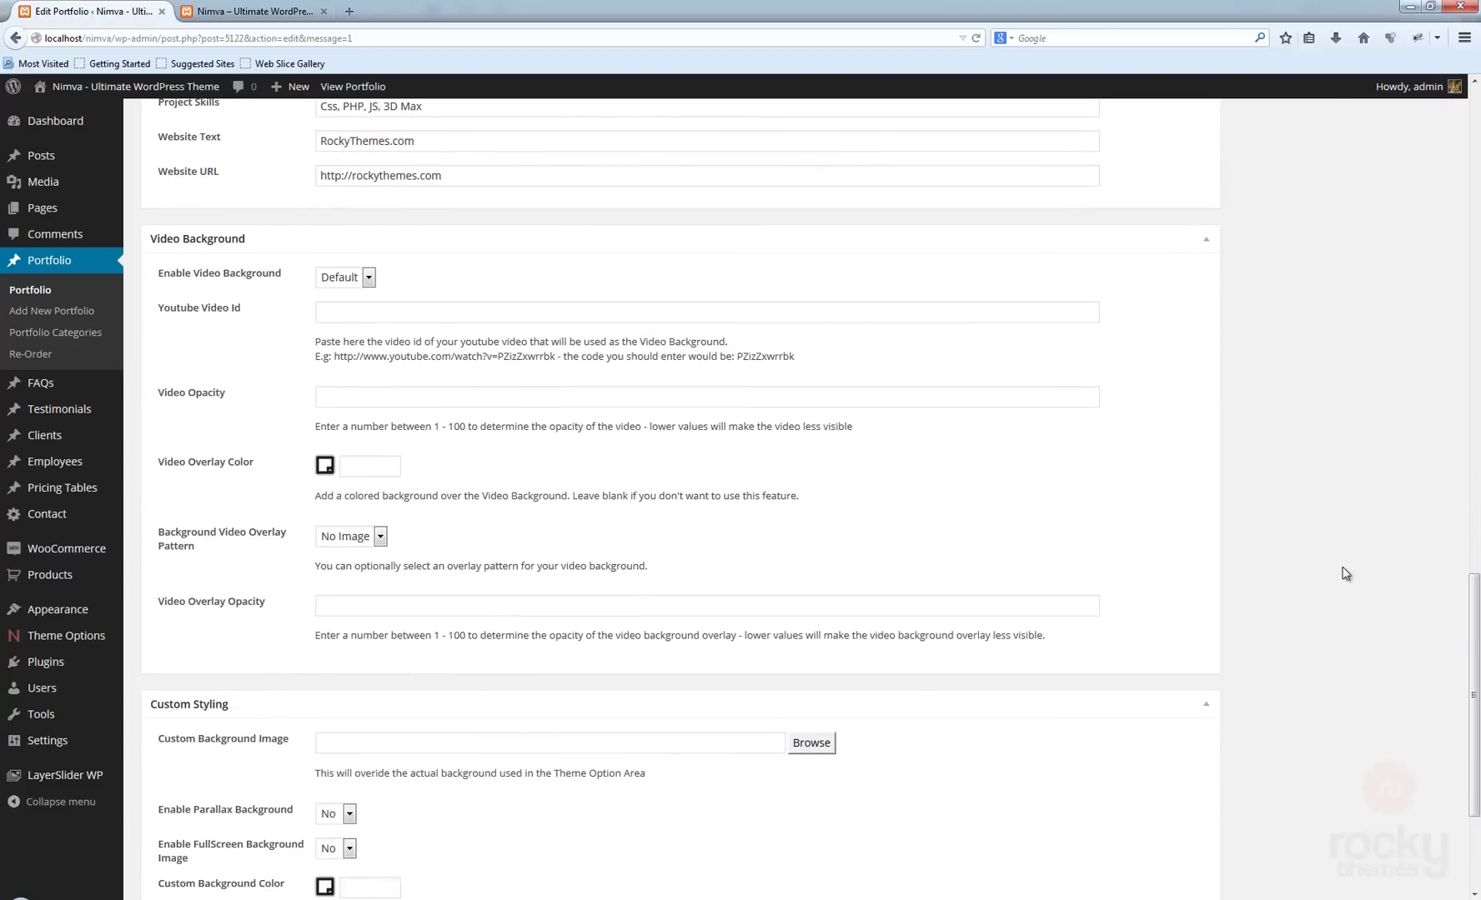
scroll(1009, 518, down, 3)
scroll(1009, 520, down, 2)
scroll(1008, 520, up, 6)
scroll(1008, 519, down, 7)
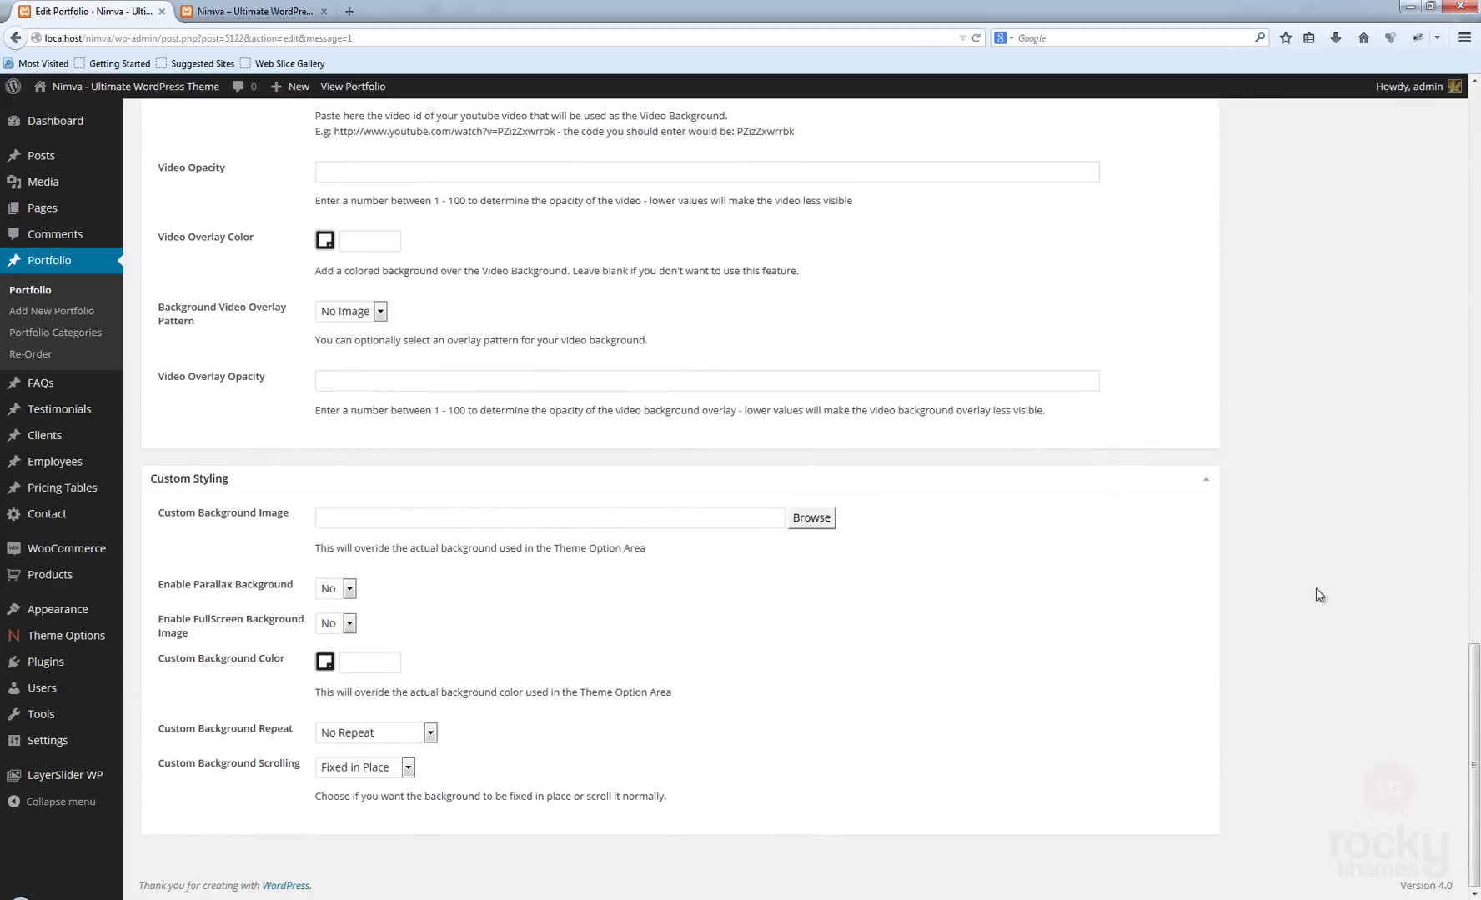
Review the Video Background fields of the portfolio post, including the example YouTube video id in the help text
scroll(1316, 589, up, 3)
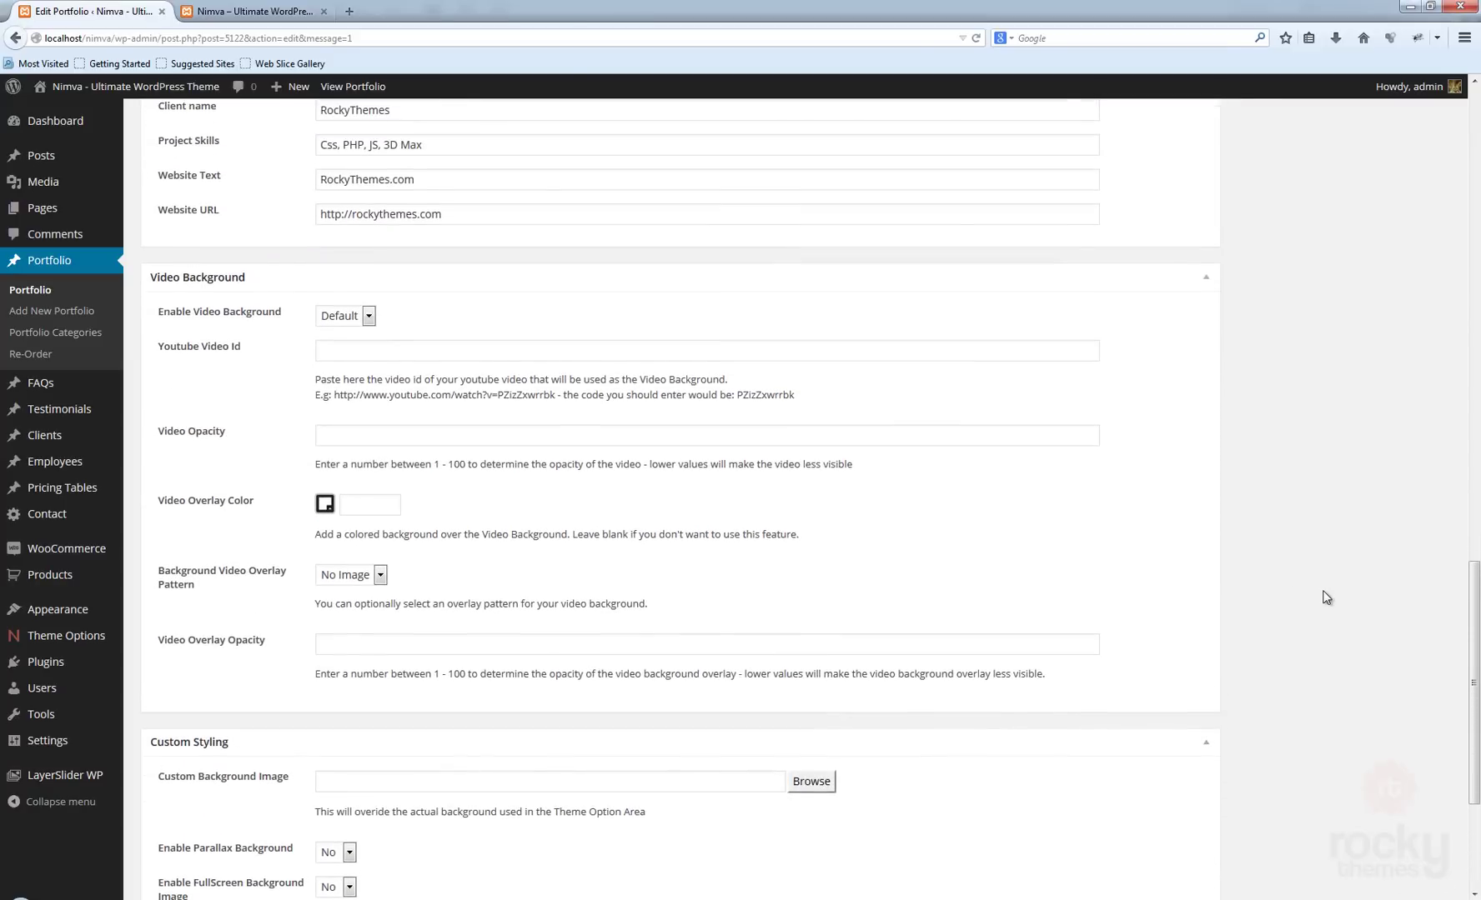
scroll(1326, 598, up, 1)
scroll(1323, 596, down, 1)
drag(796, 394, 768, 396)
click(810, 397)
scroll(1070, 451, down, 5)
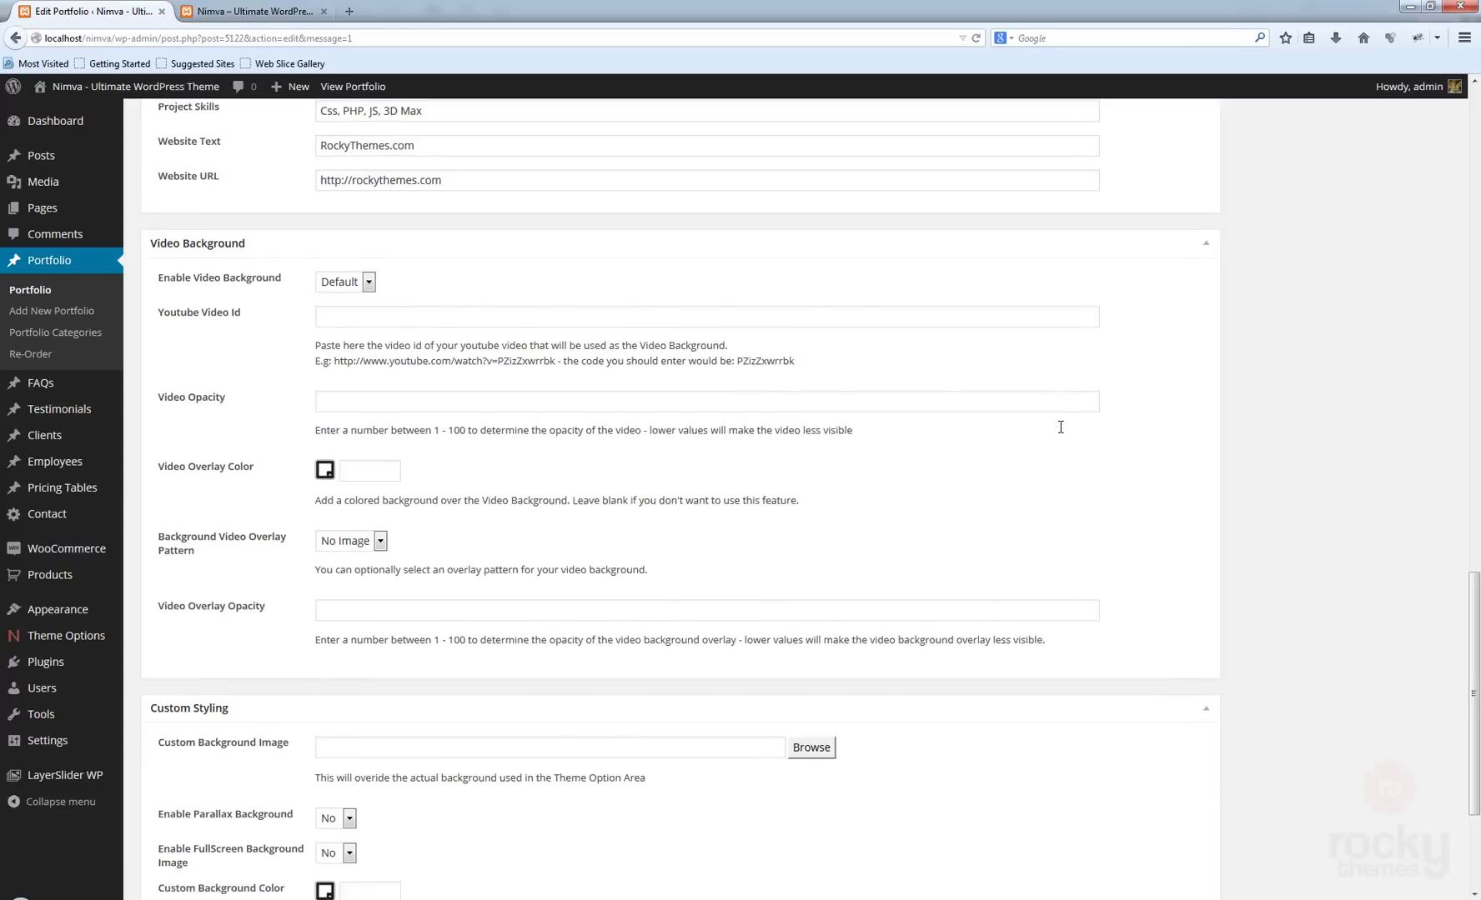
scroll(1072, 451, up, 15)
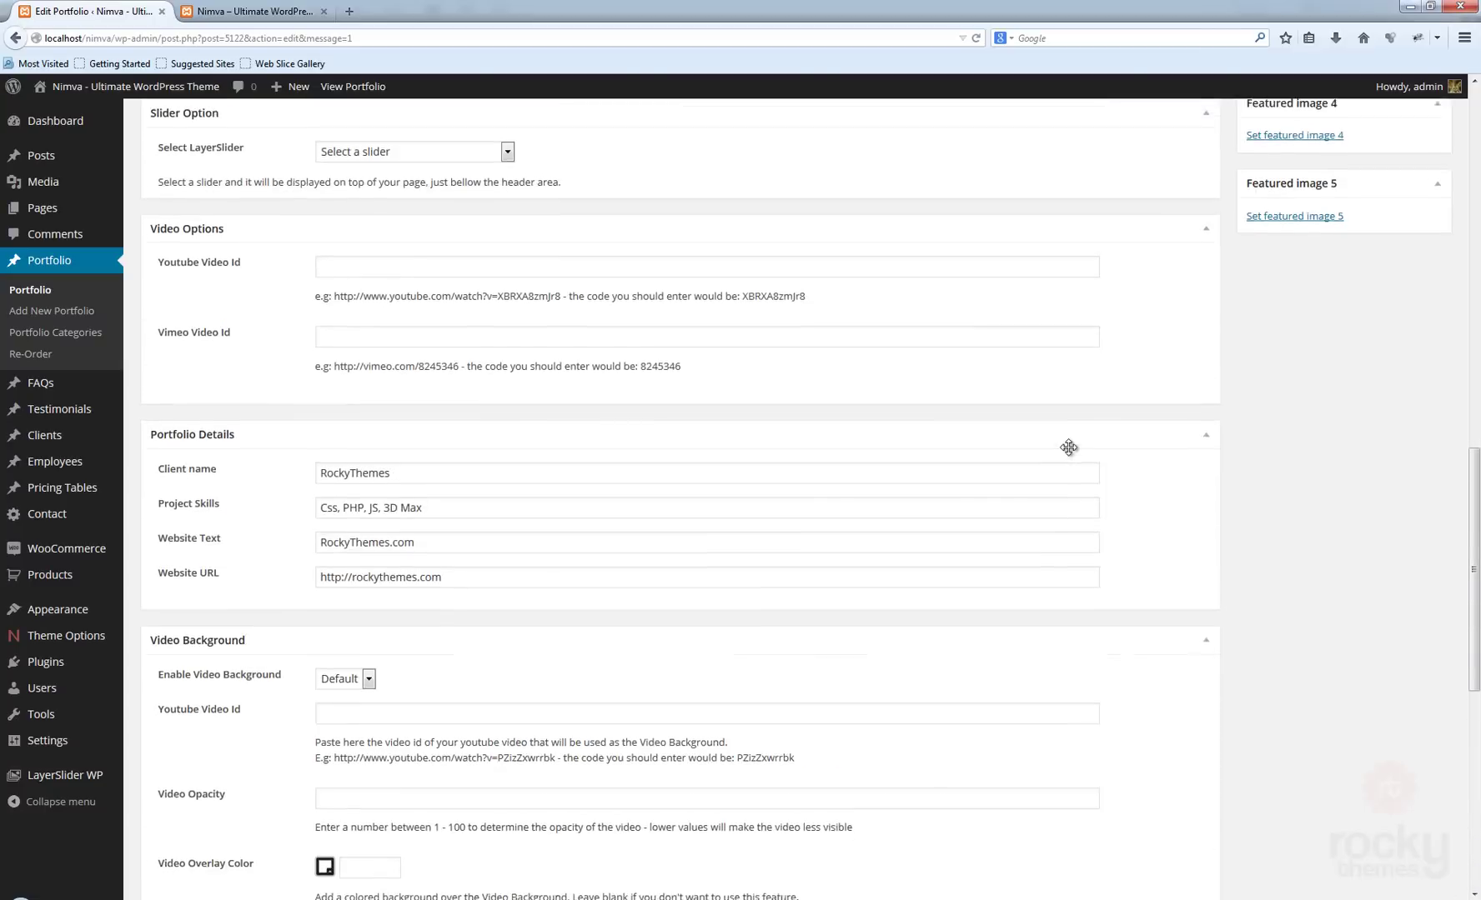
Examine the Related Projects section at the end of the published portfolio page, and return to the post editor
click(253, 11)
scroll(1253, 529, down, 4)
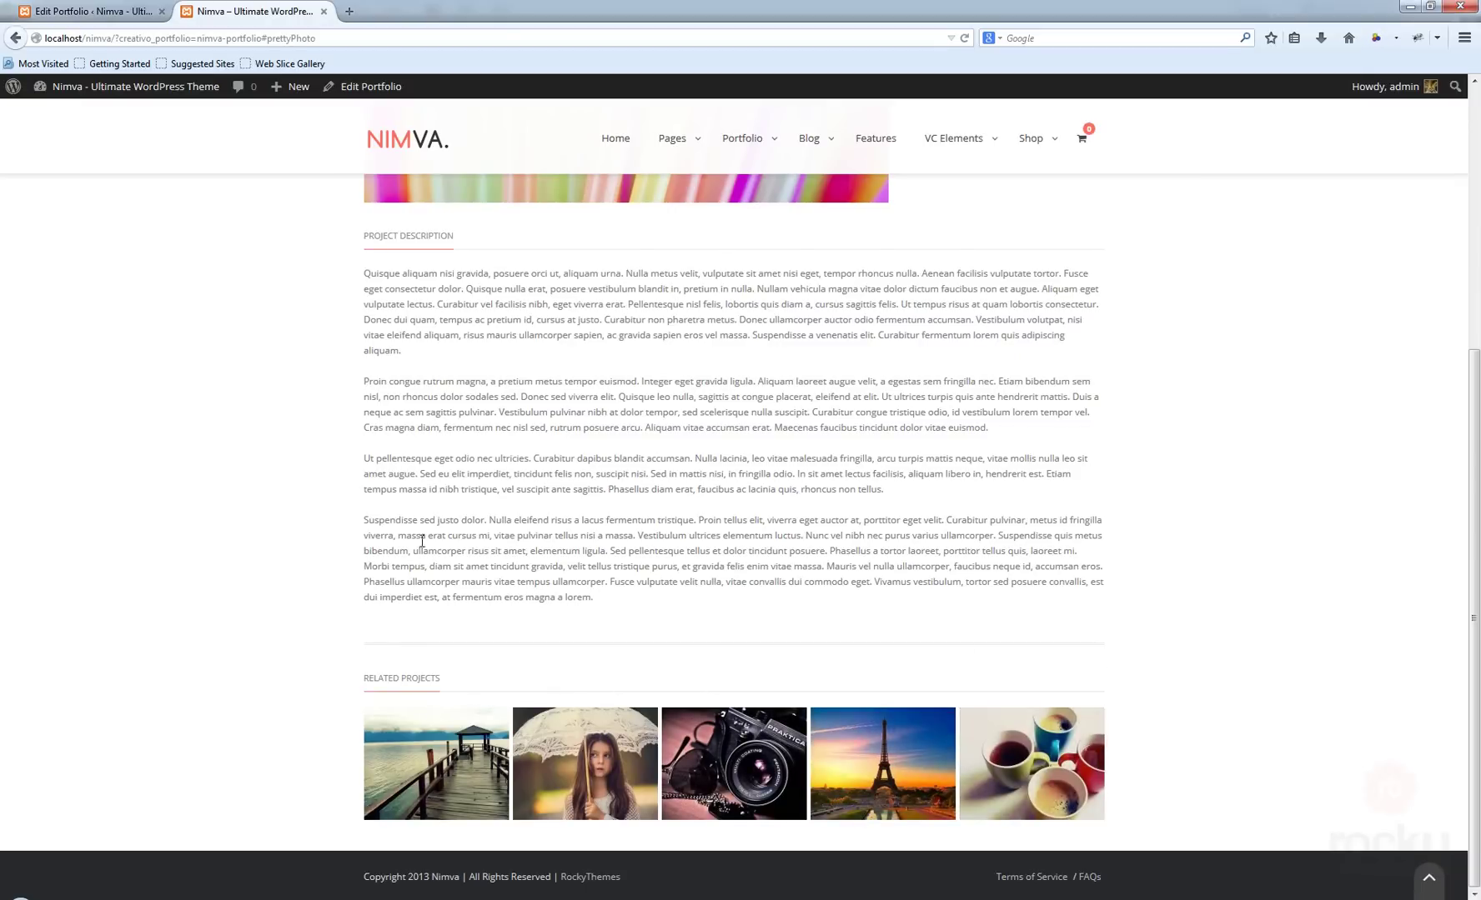
click(86, 13)
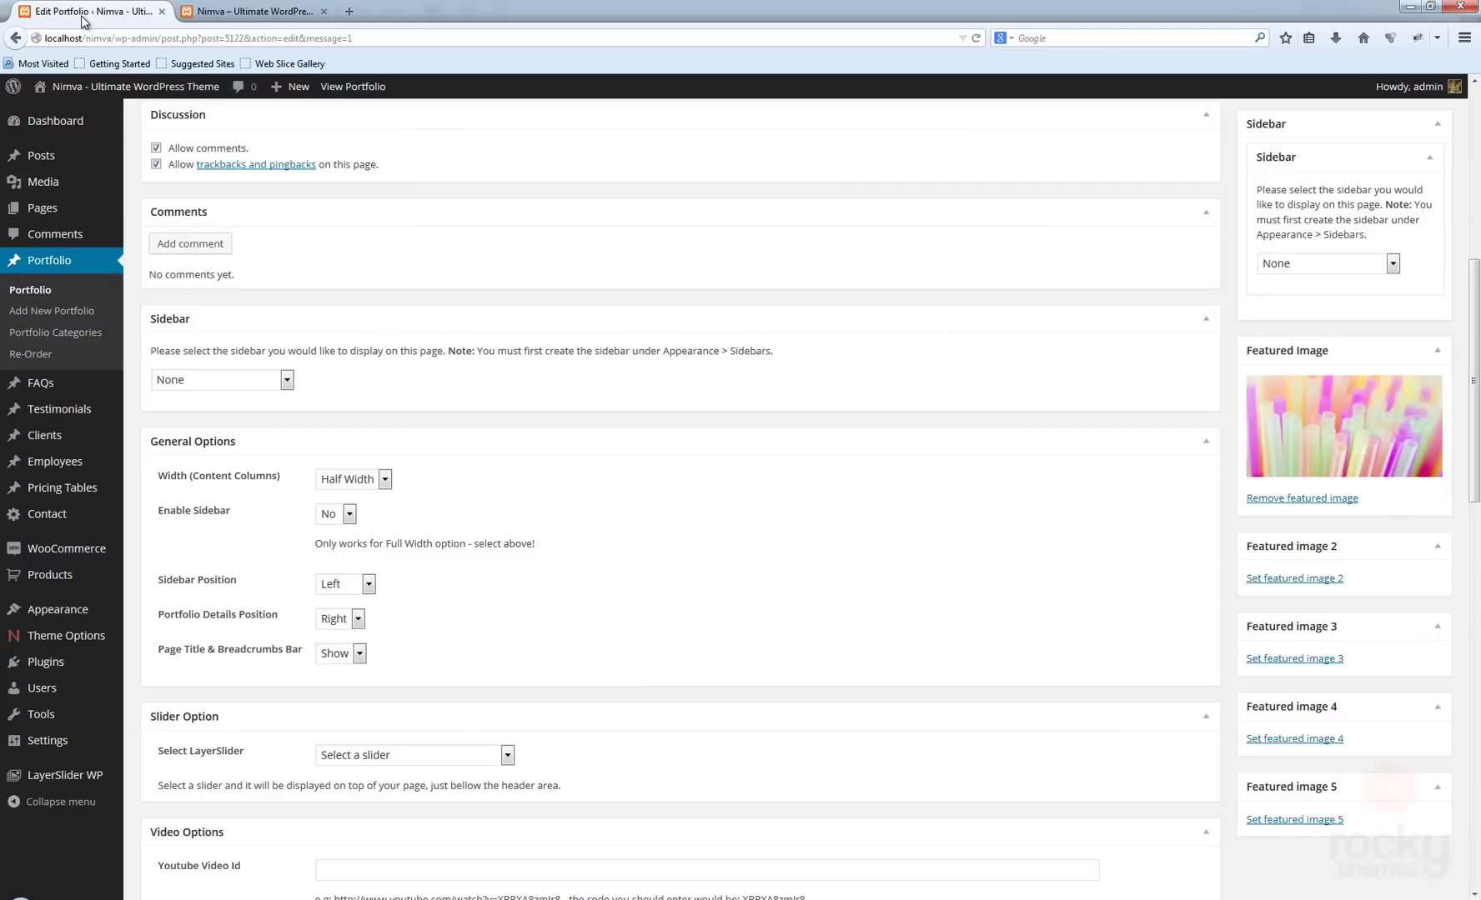
Switch Related Posts off for single portfolio pages in the theme's Portfolio Options and save the changes
click(81, 643)
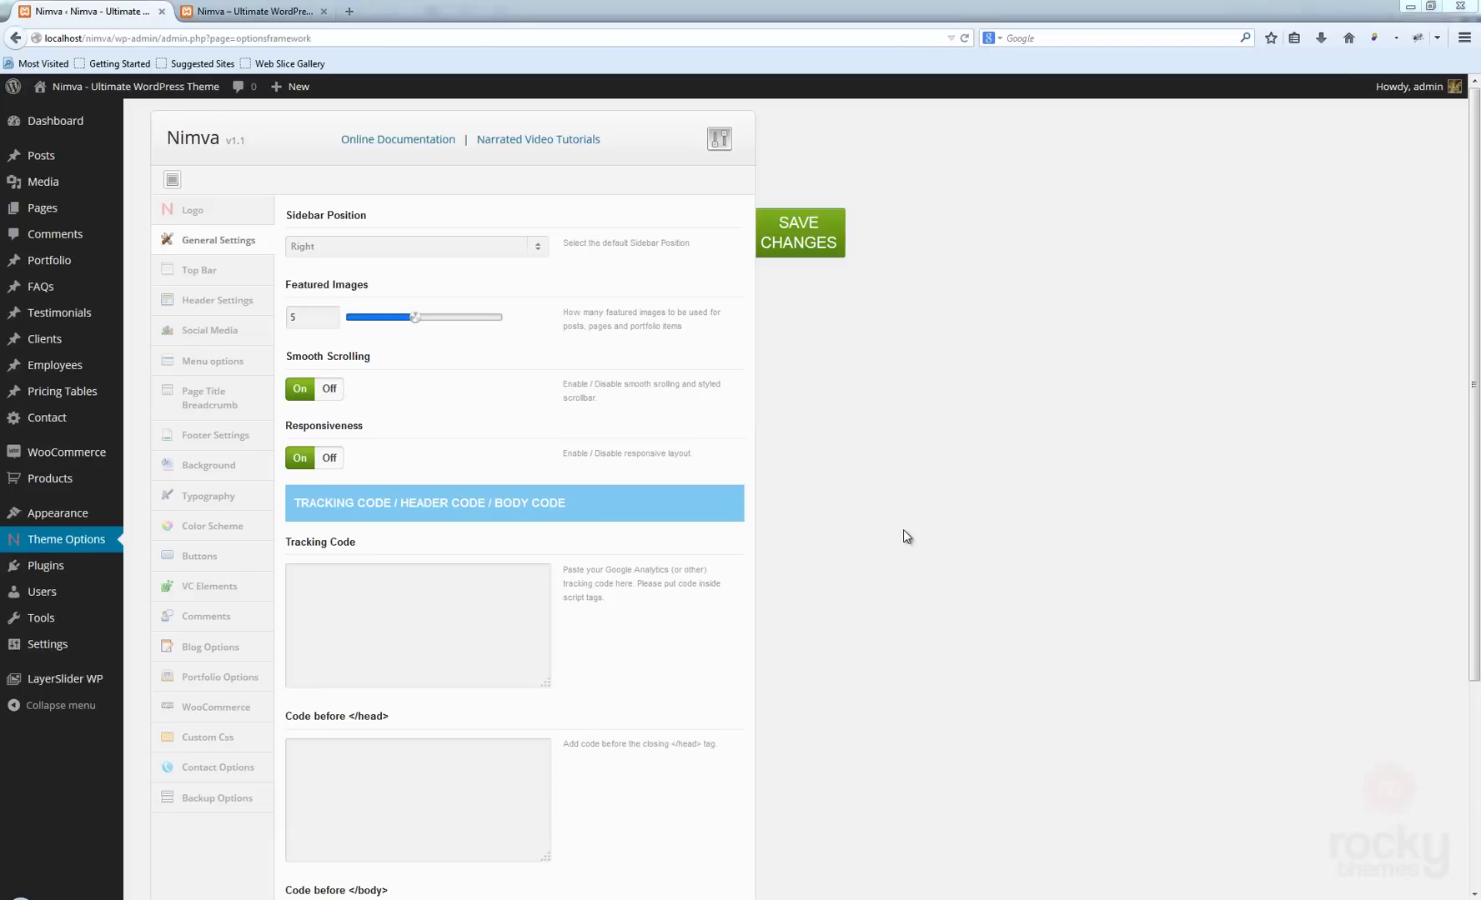
click(231, 685)
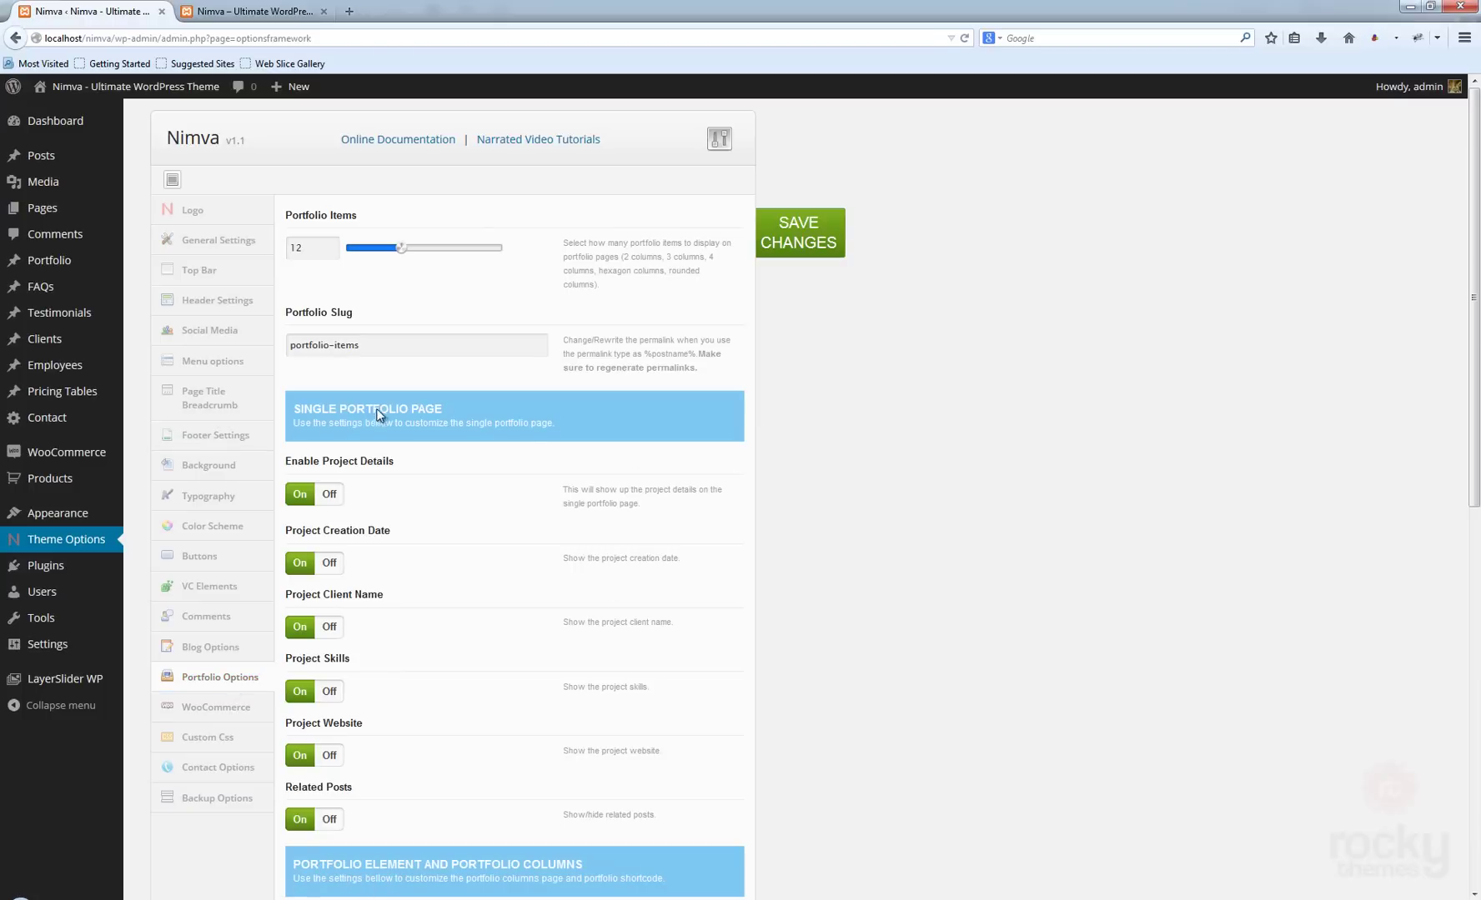
scroll(850, 443, down, 2)
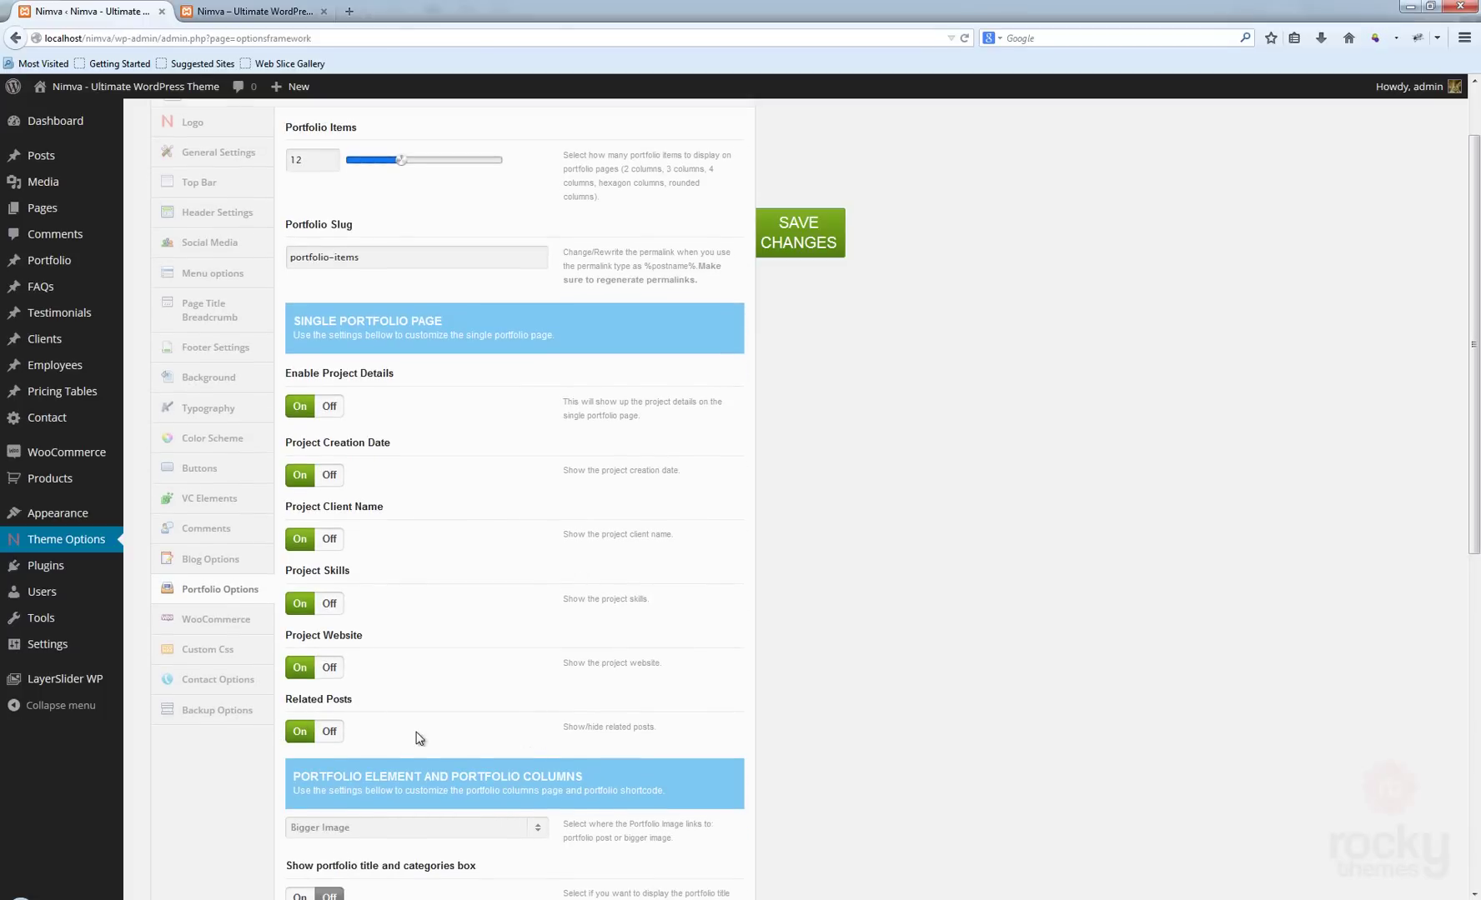
click(330, 734)
click(802, 243)
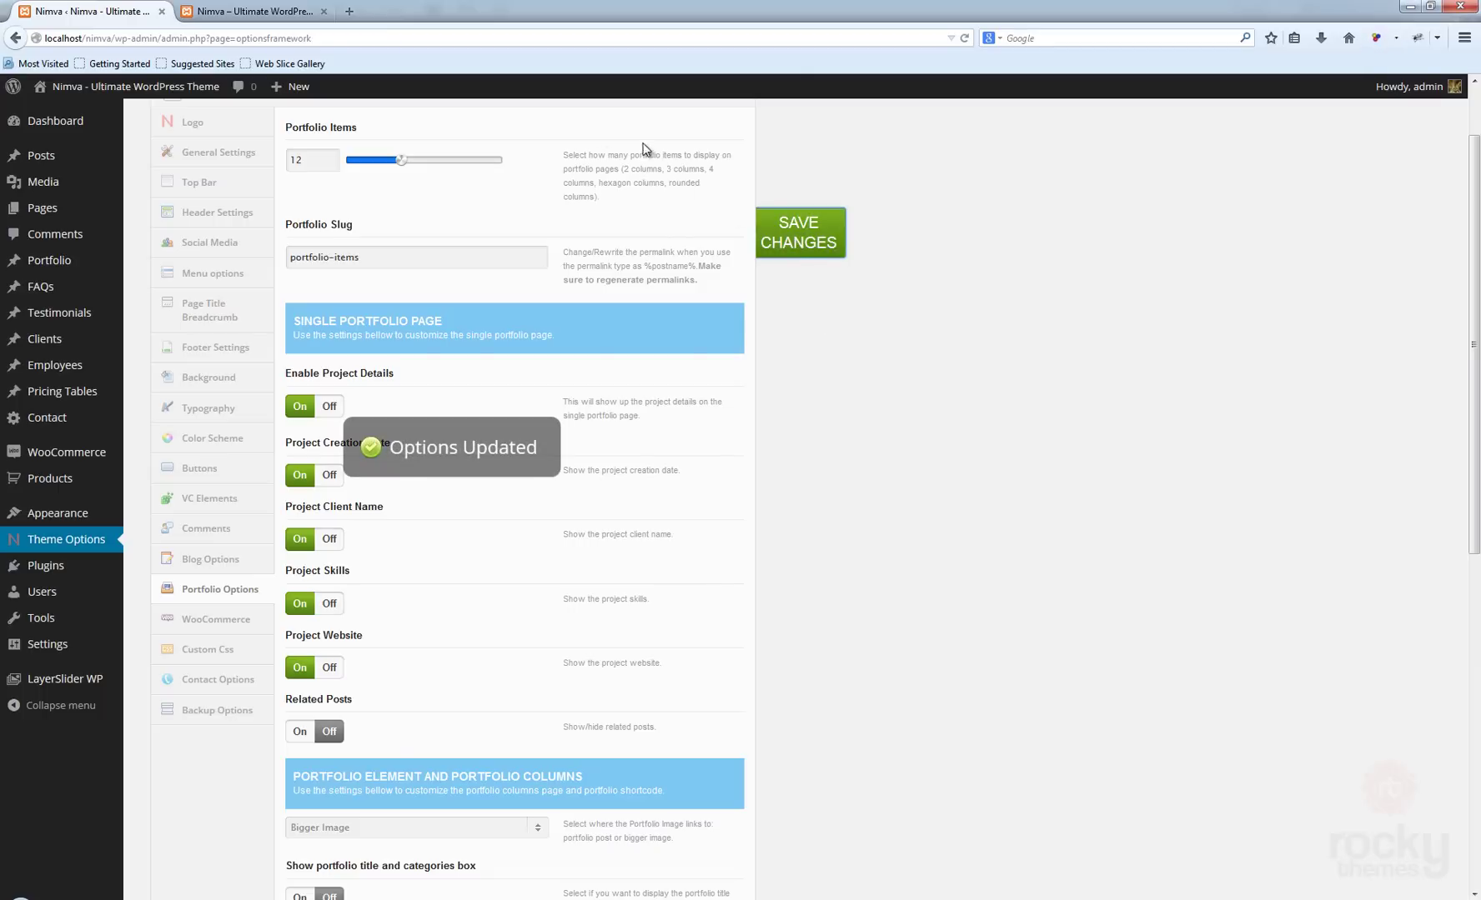
Reload the published portfolio page and check the area below the project description for related projects
click(252, 12)
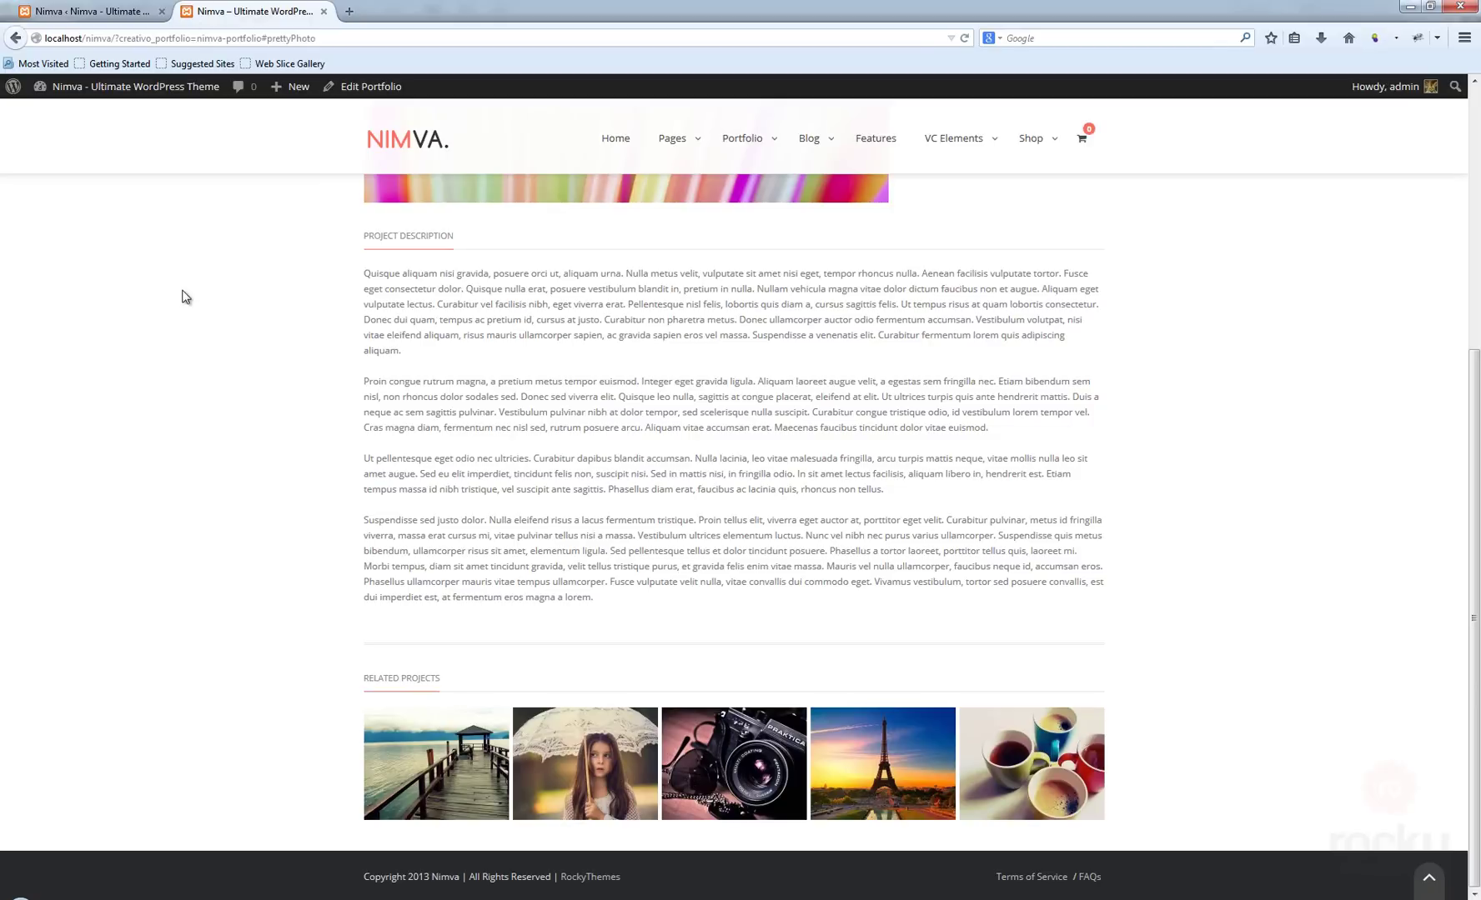
scroll(190, 296, up, 3)
click(963, 37)
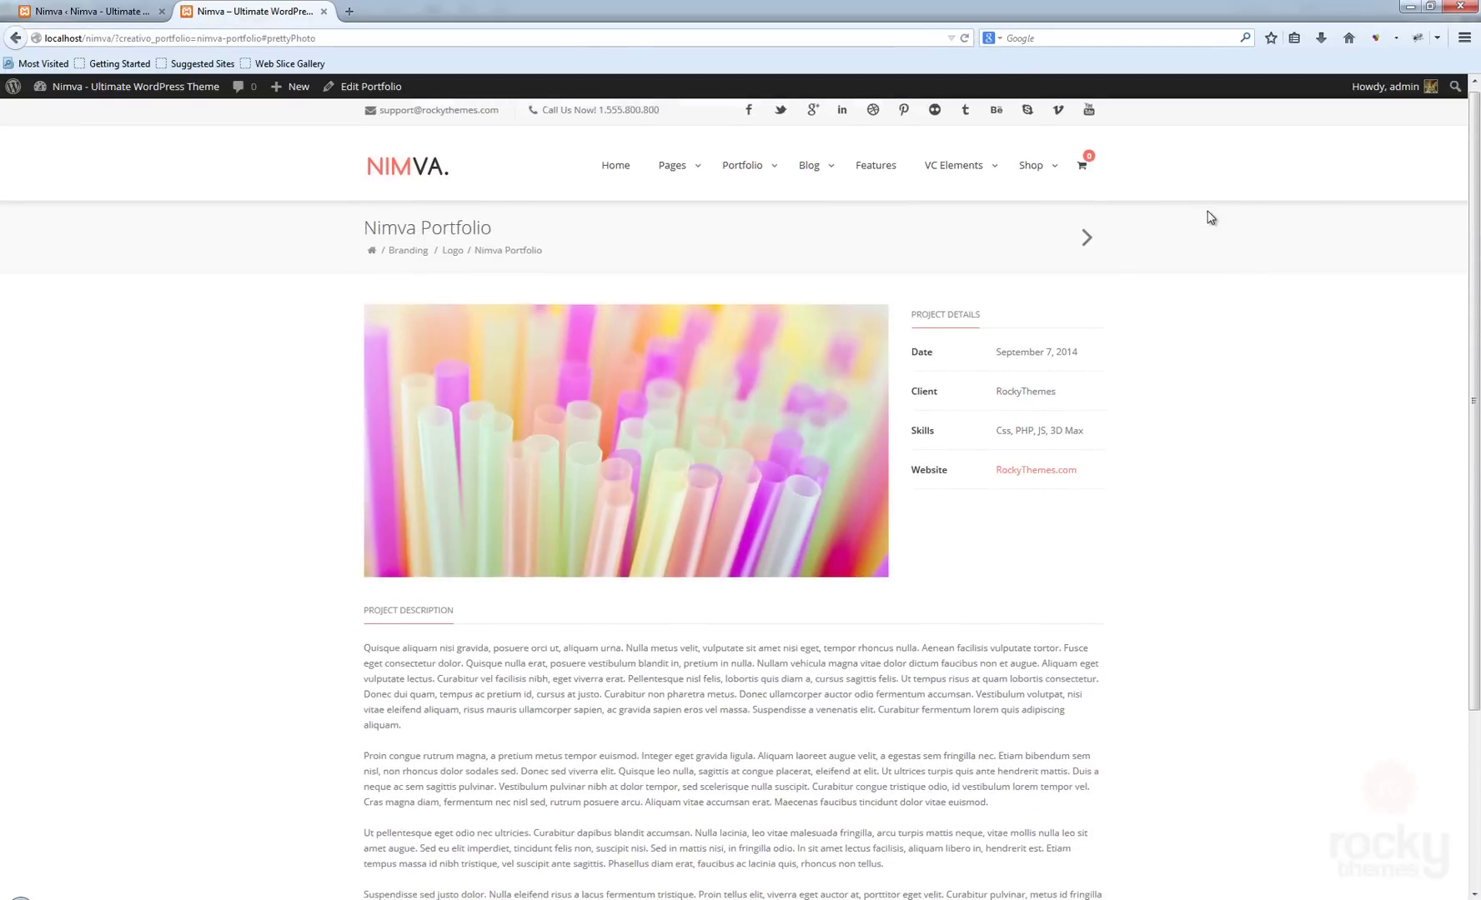
scroll(1206, 214, down, 3)
scroll(1167, 309, down, 1)
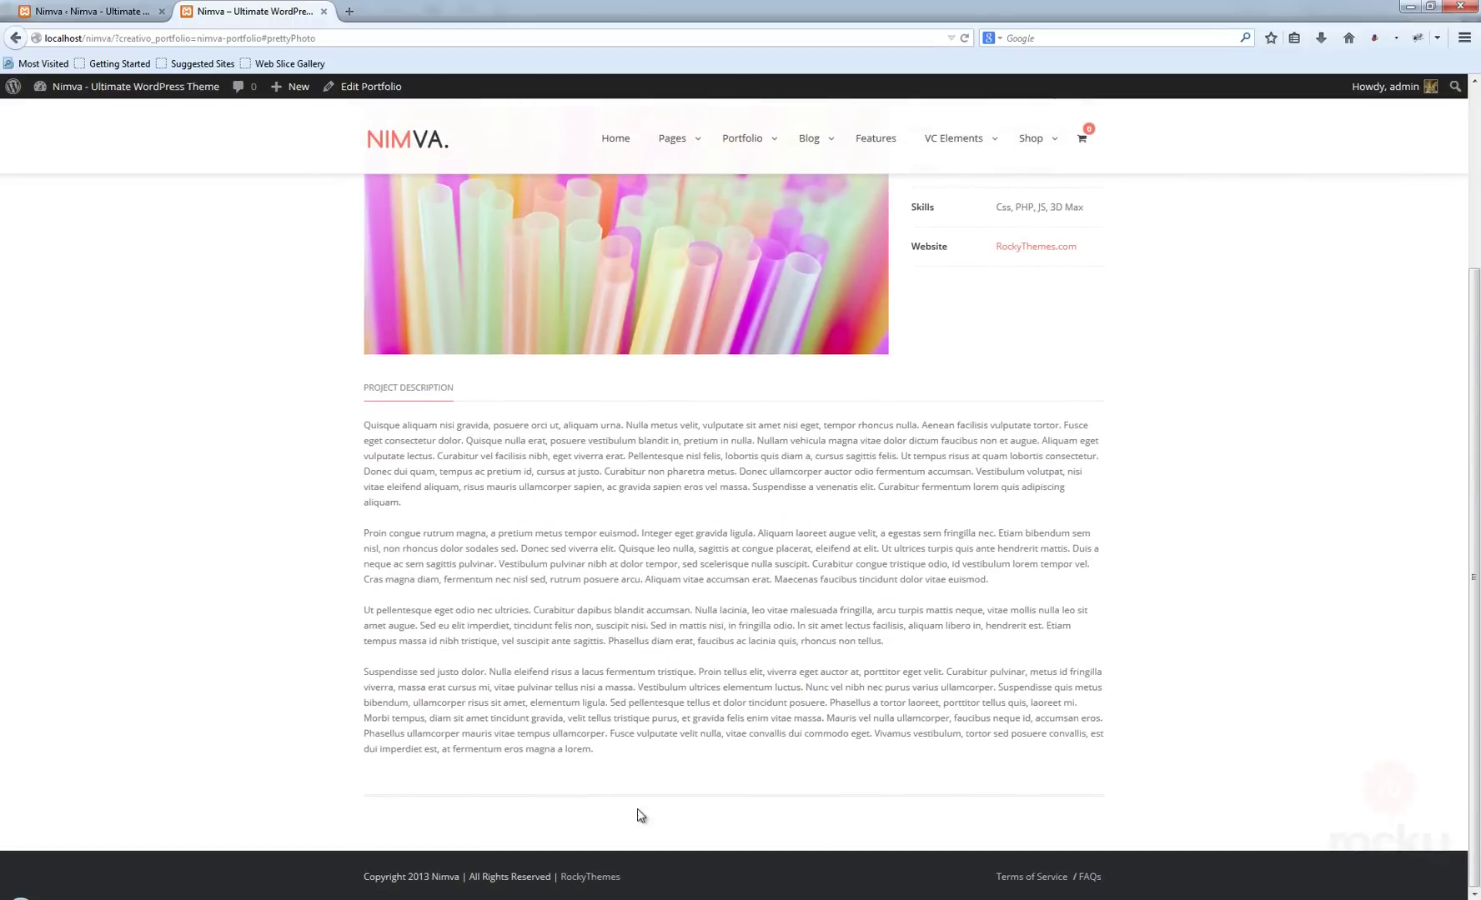
scroll(1182, 529, up, 3)
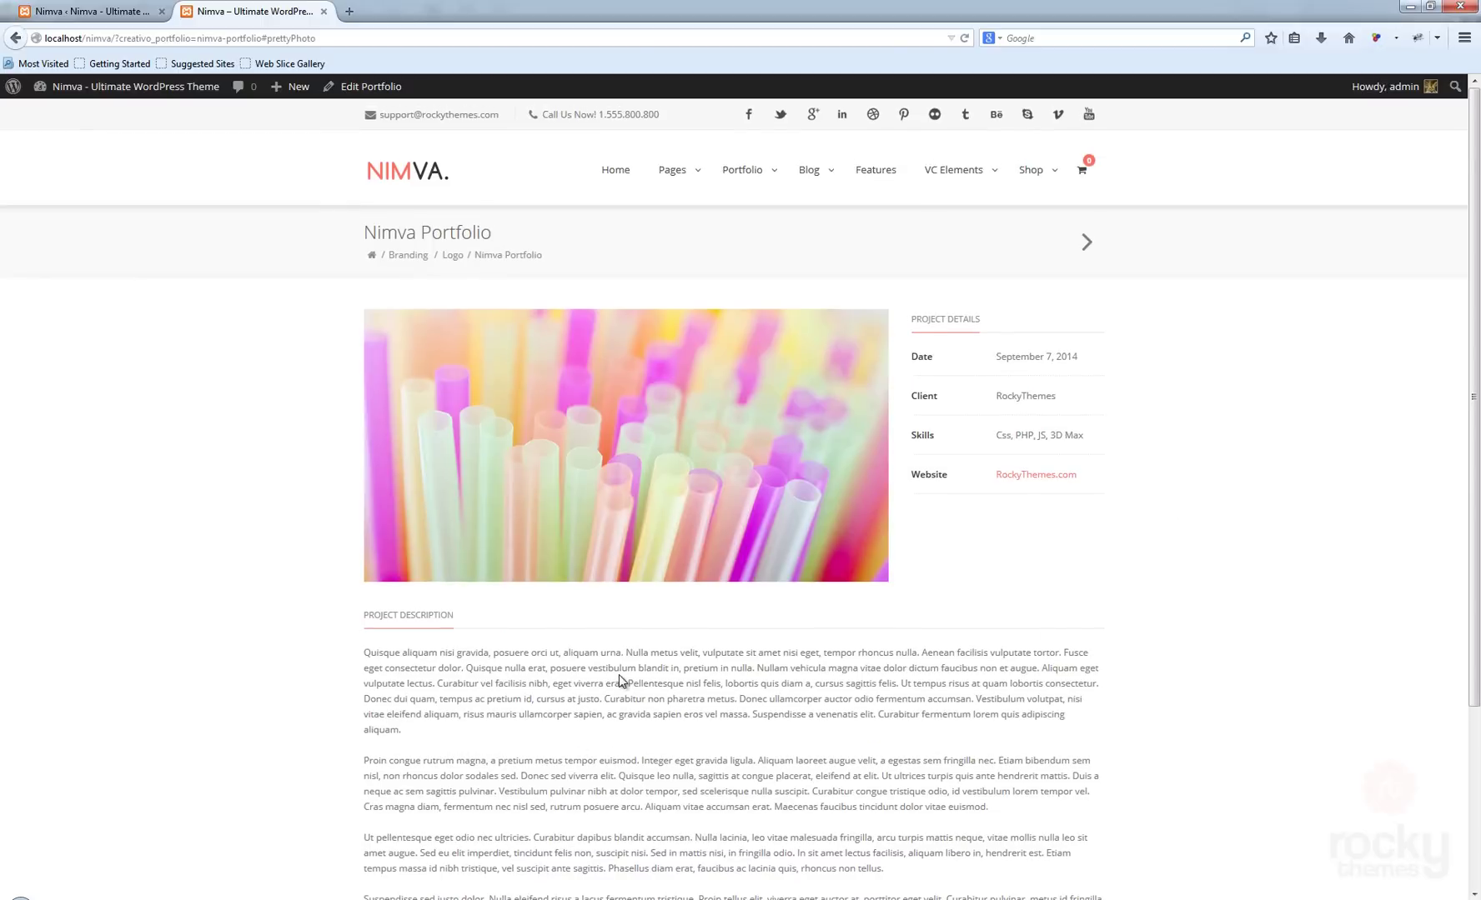